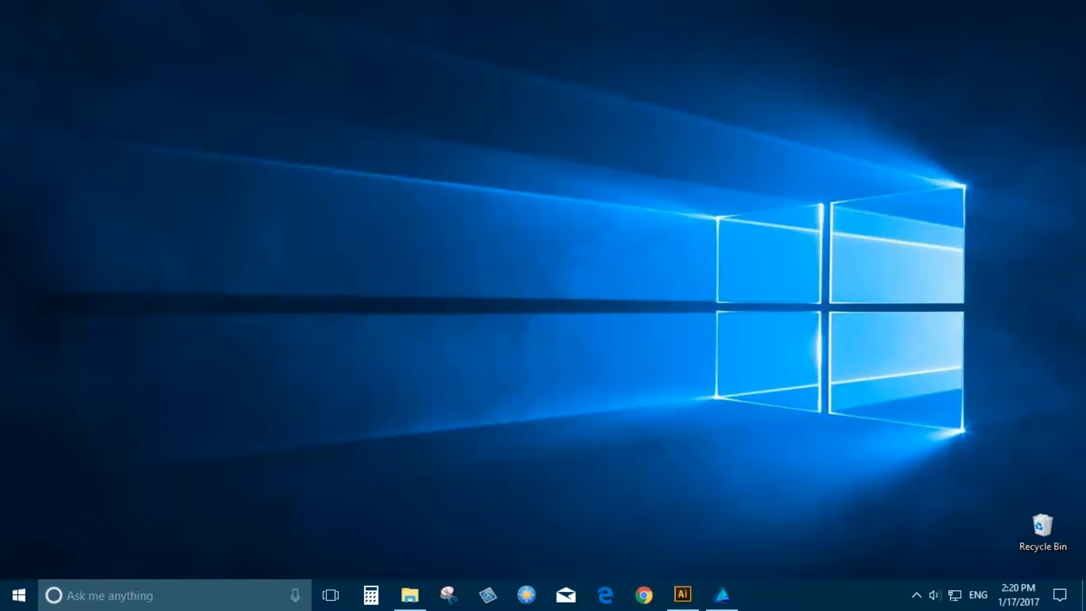
Step: Switch to Adobe Illustrator and close the open Untitled-1 document without saving its changes
left_click(683, 594)
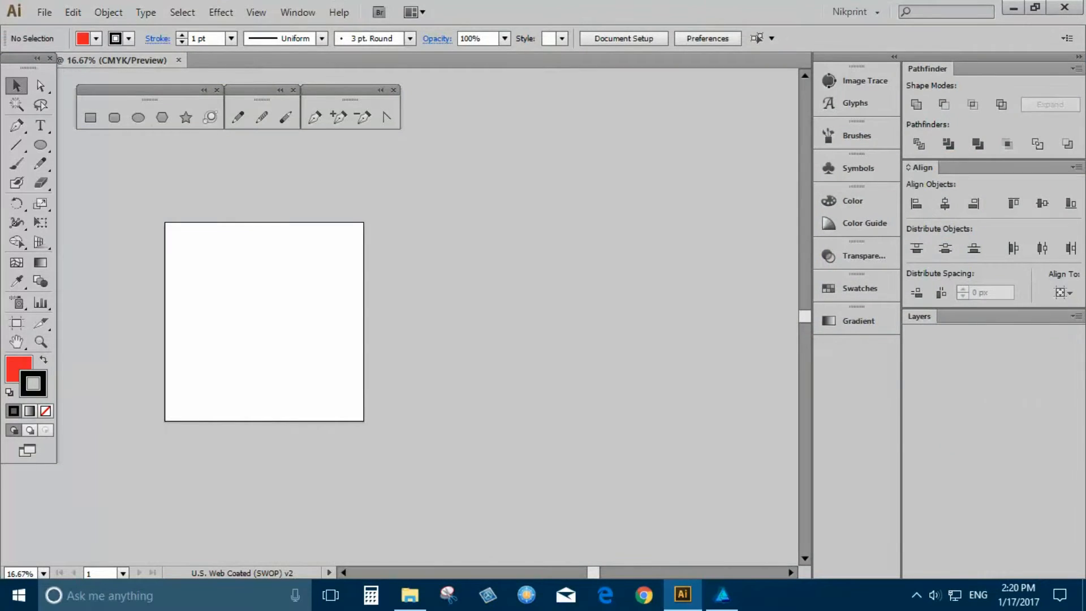
left_click(178, 60)
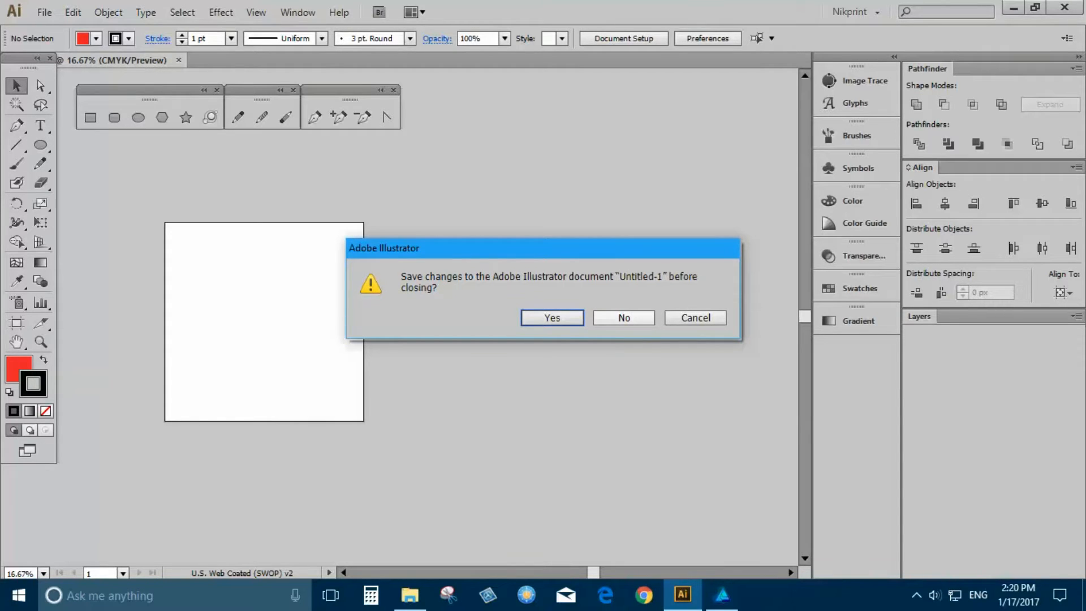
left_click(624, 318)
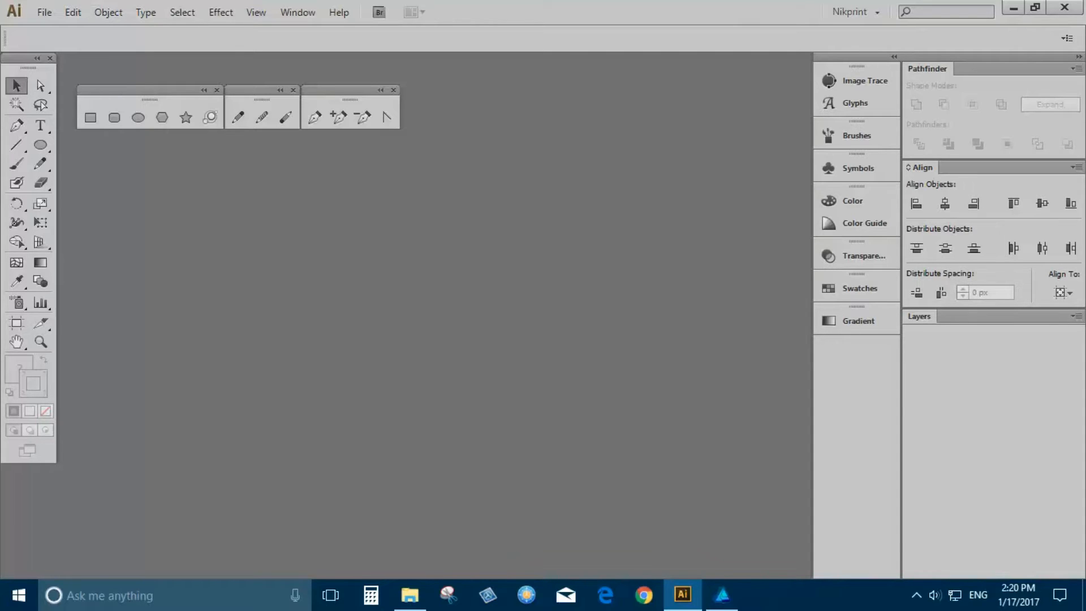
Step: Create a new 1500 × 1500 px document with one artboard, CMYK color mode and 300 ppi raster effects
left_click(44, 12)
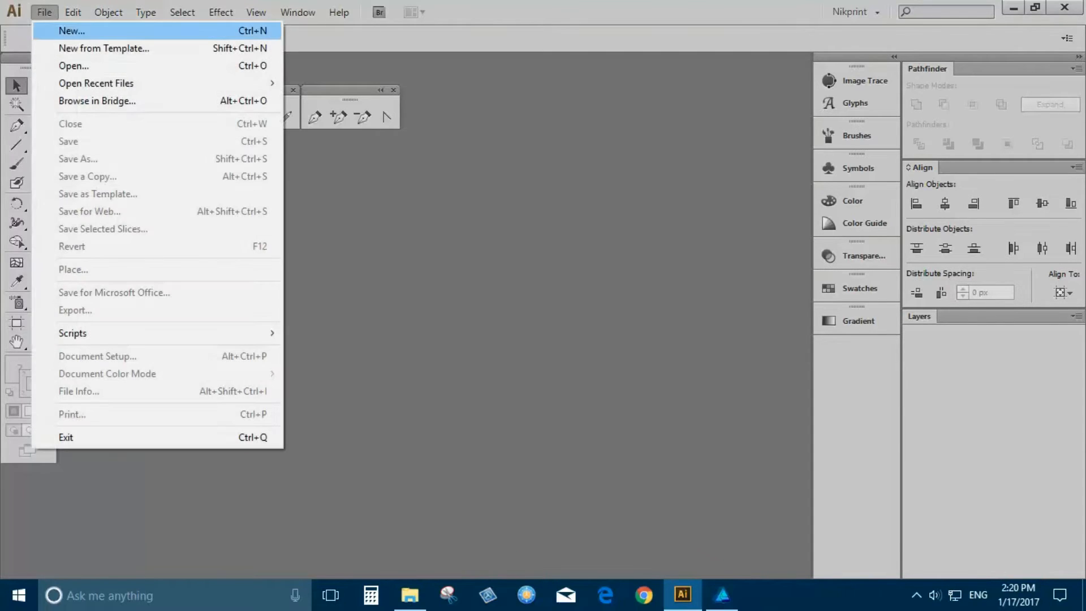
left_click(72, 31)
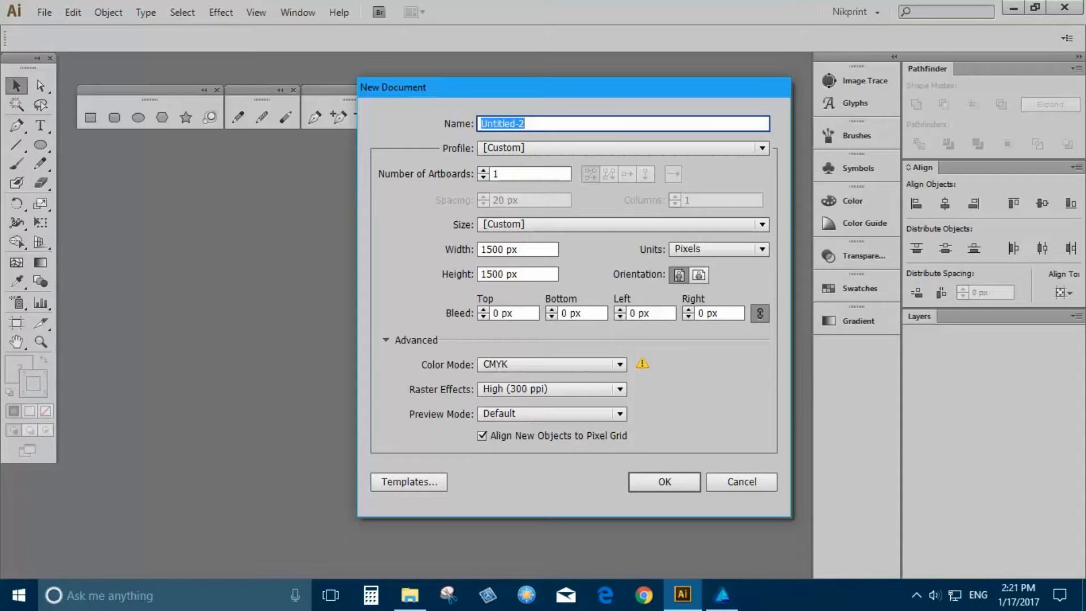
left_click(565, 148)
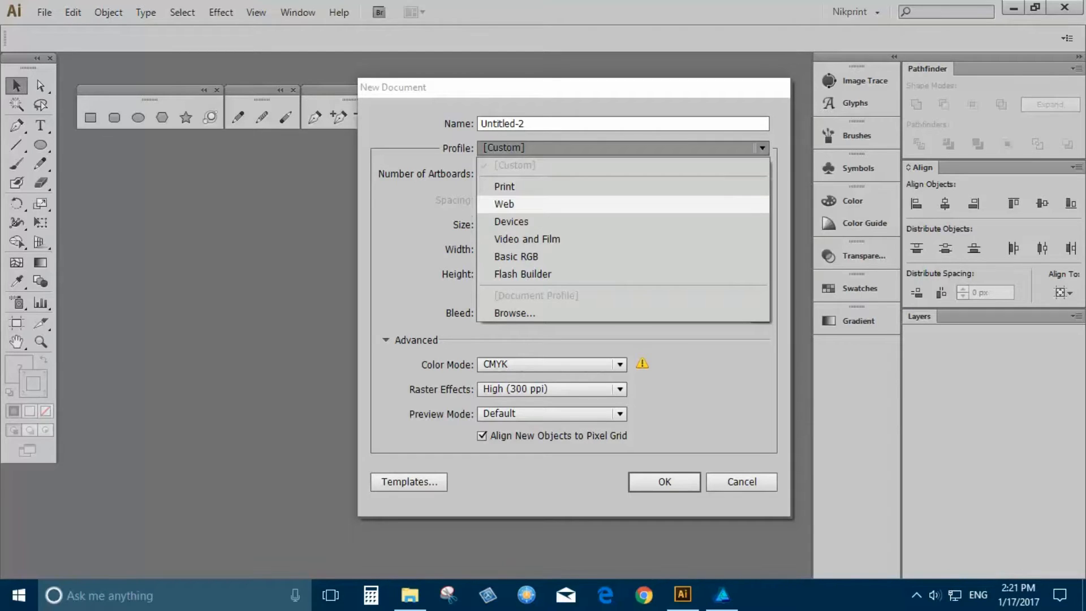
left_click(565, 148)
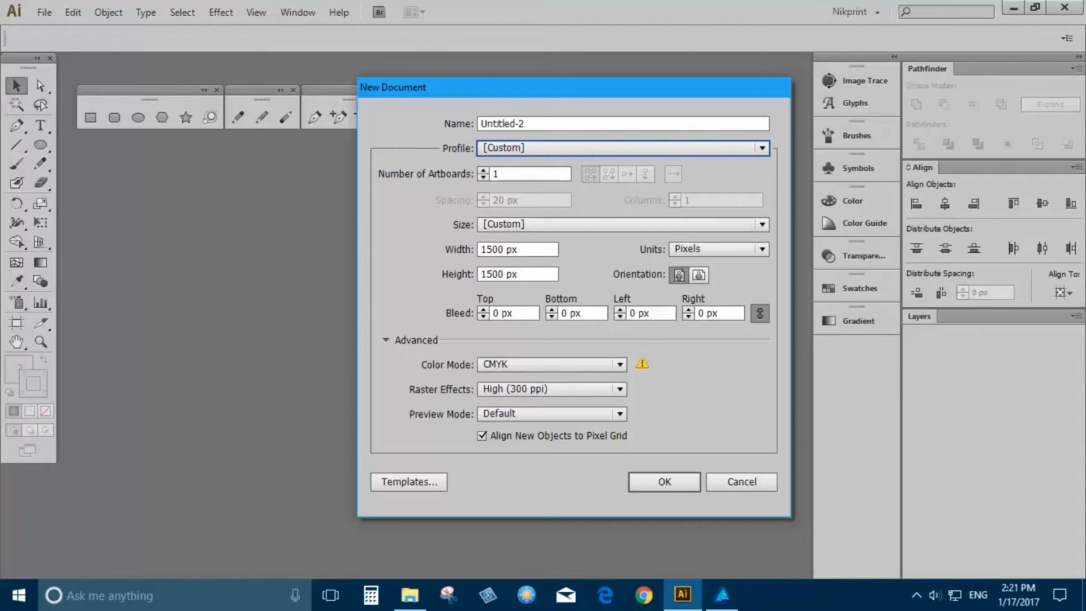
key("Return")
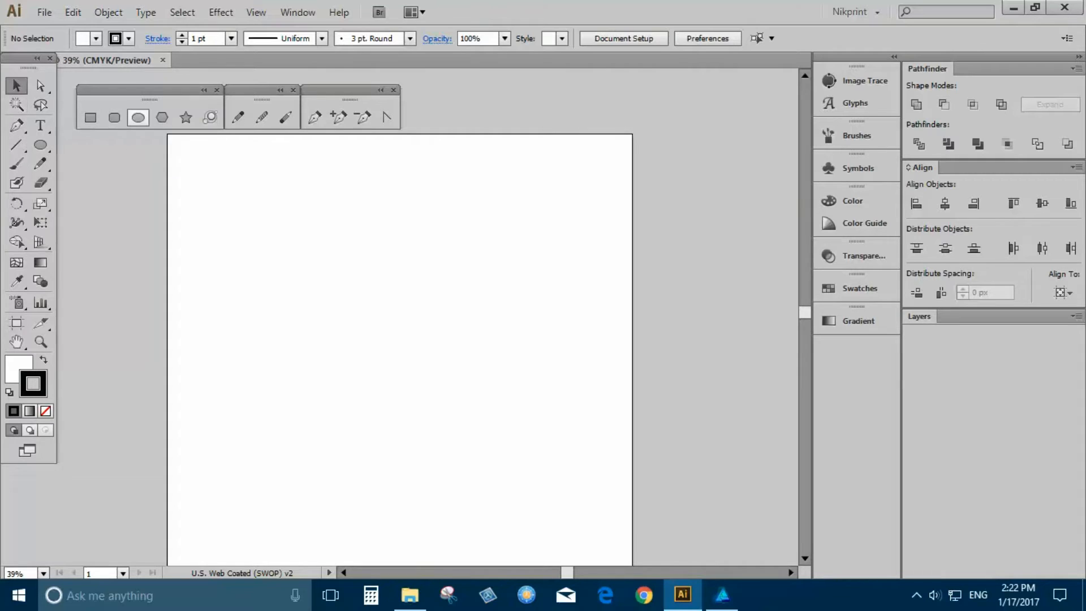
Step: Draw an ellipse in the artboard's upper-left area, swap its fill to black, and duplicate it into four ellipses
left_click(138, 117)
left_click_drag(250, 178, 404, 314)
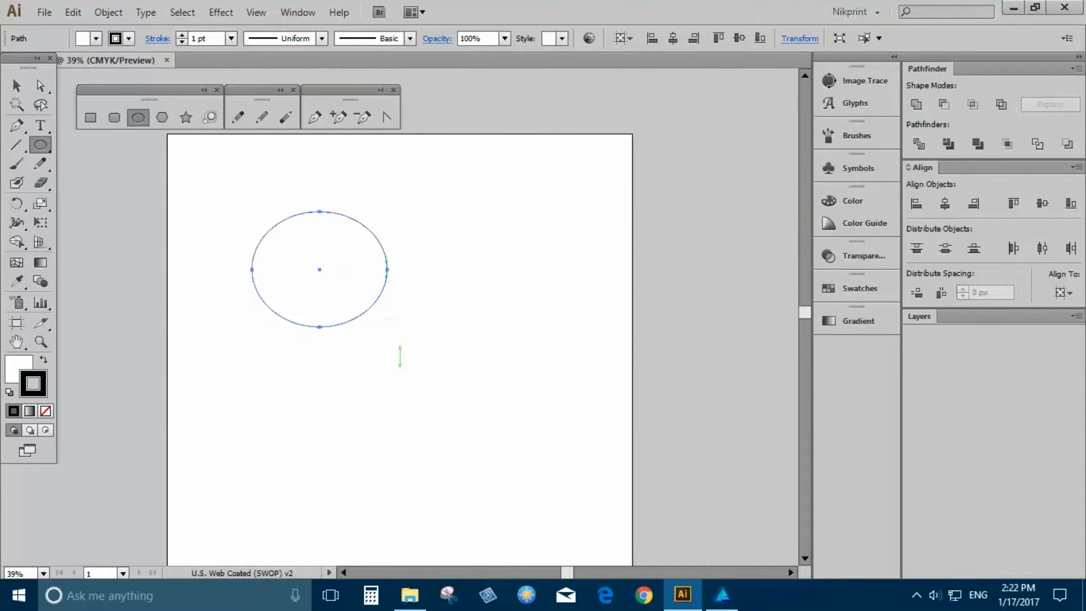
key("shift+x")
left_click(16, 85)
left_click_drag(382, 276, 392, 170)
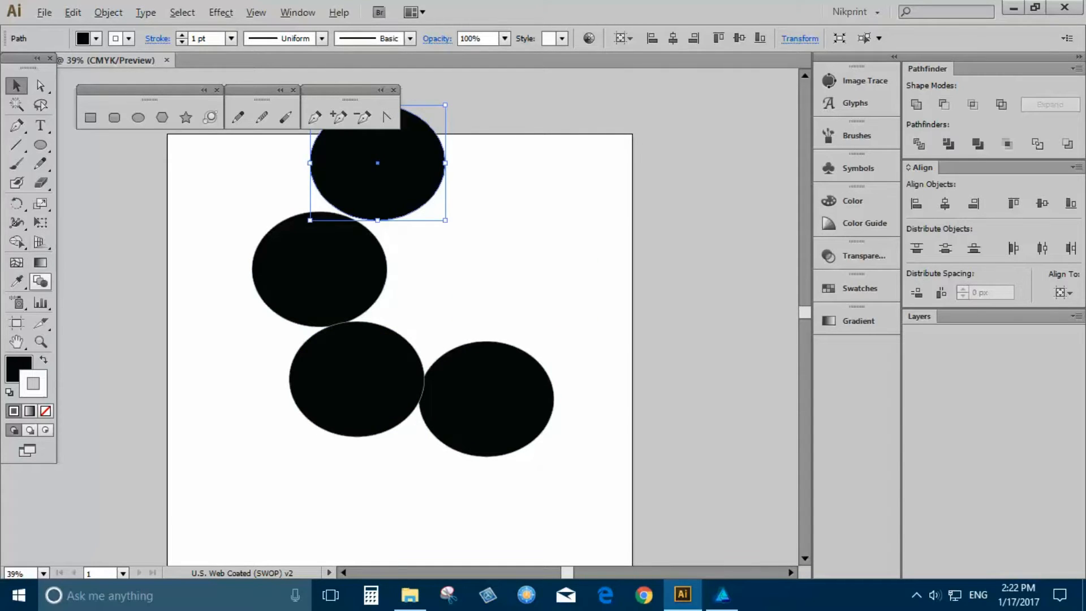
Step: Fill the topmost black ellipse with a red swatch and give it a black stroke
left_click(856, 288)
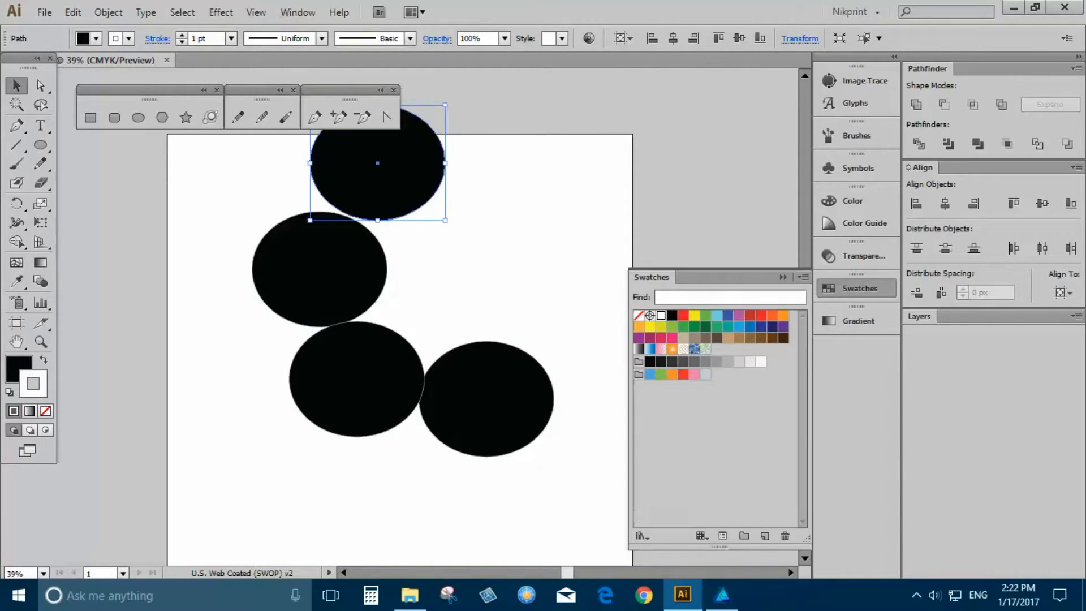
left_click(683, 315)
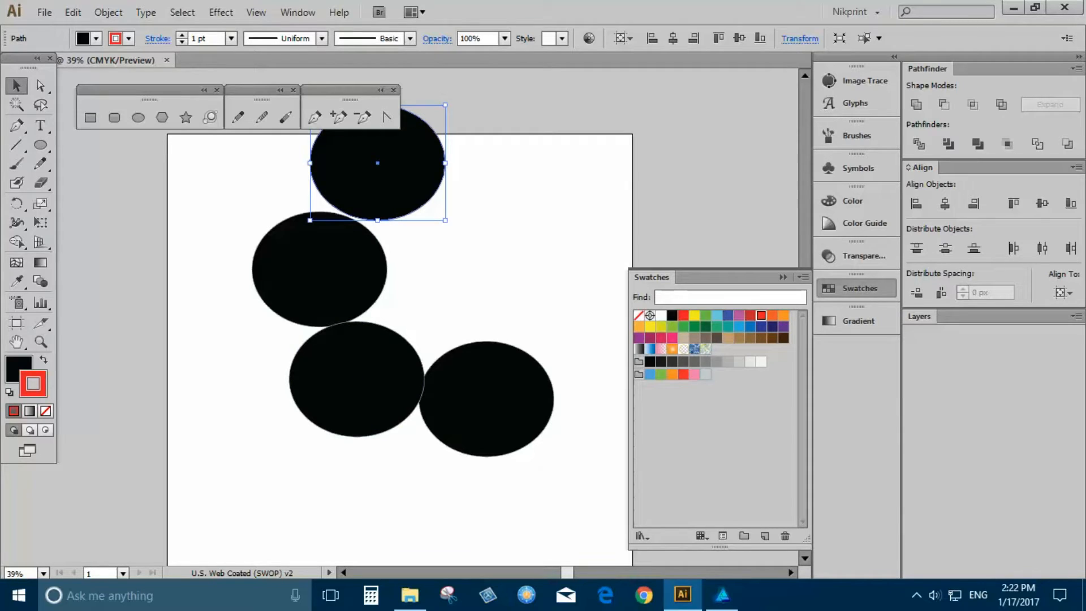
left_click(44, 360)
Step: Fill the black ellipse at the bottom of the left stack with the R=0 G=113 B=188 blue swatch and make its stroke black
left_click(325, 283)
left_click(362, 384)
left_click(750, 326)
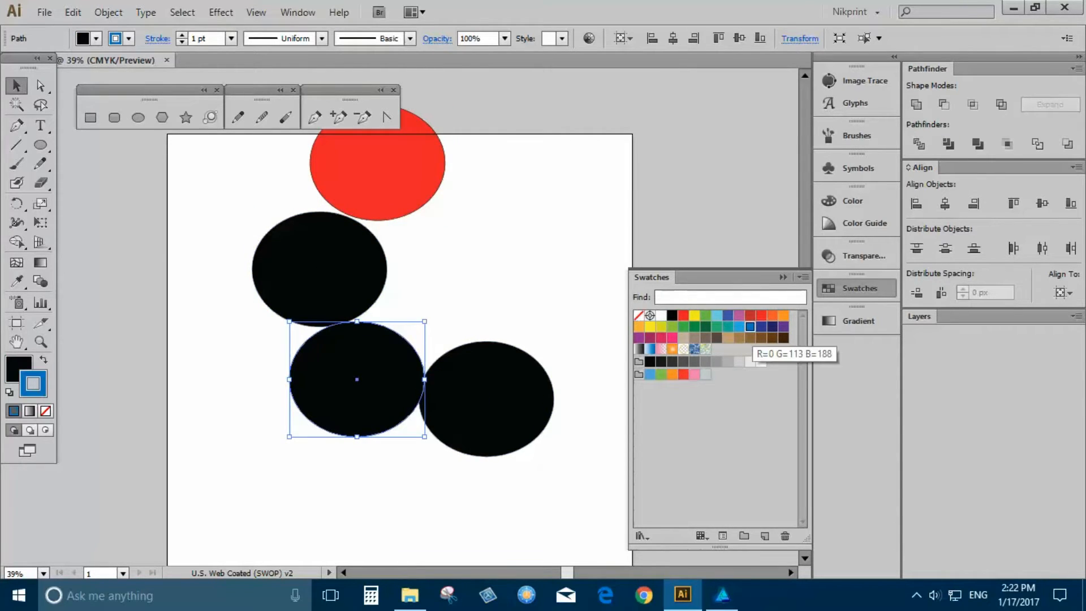
left_click(44, 360)
left_click(18, 369)
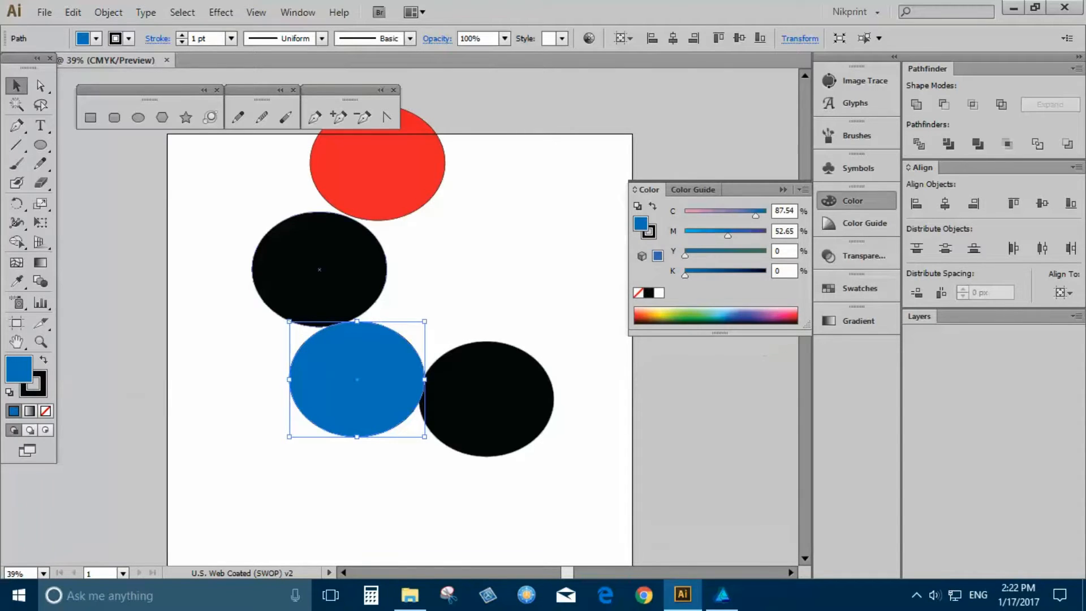
left_click(447, 286)
Step: Select both black ellipses with the Magic Wand and move them together to the right, away from the colored ones
scroll(407, 325, "down", 3)
scroll(376, 332, "up", 2)
scroll(427, 336, "down", 2)
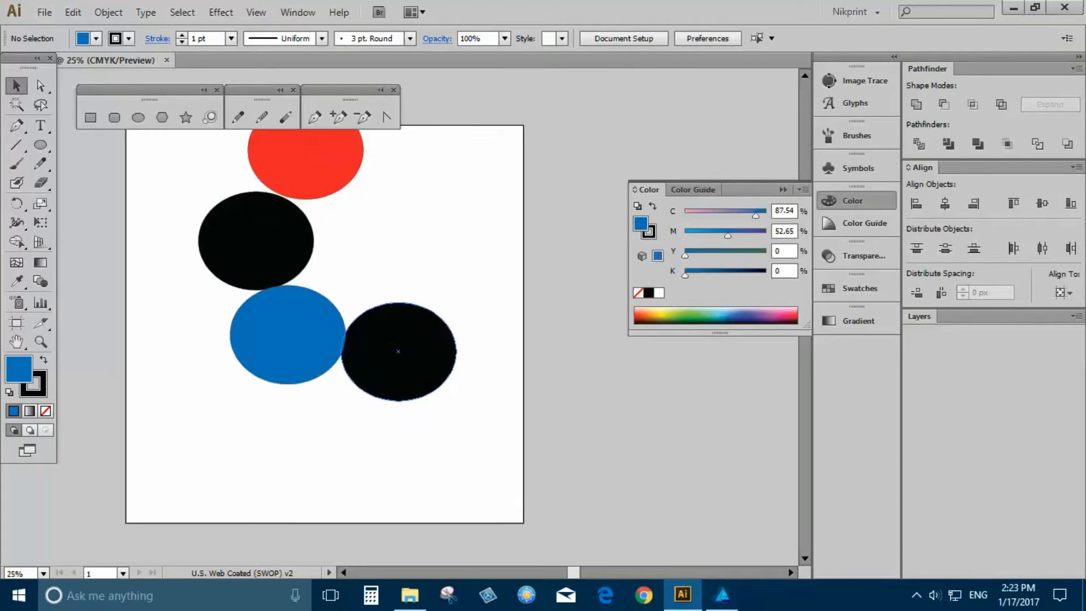
scroll(425, 302, "up", 1)
scroll(407, 301, "up", 1)
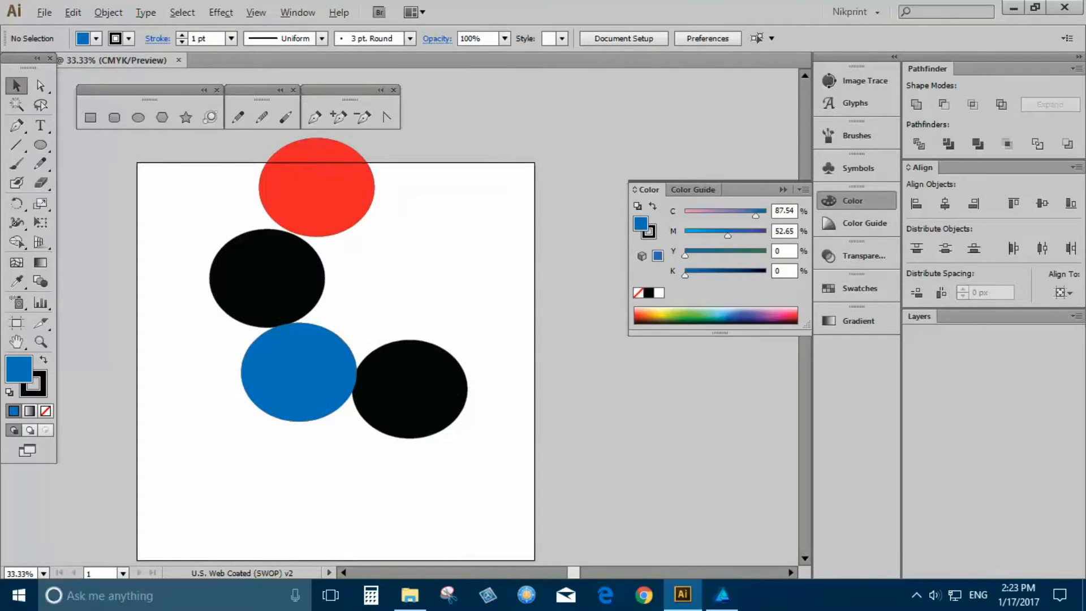
left_click(17, 105)
left_click(267, 278)
left_click(267, 279)
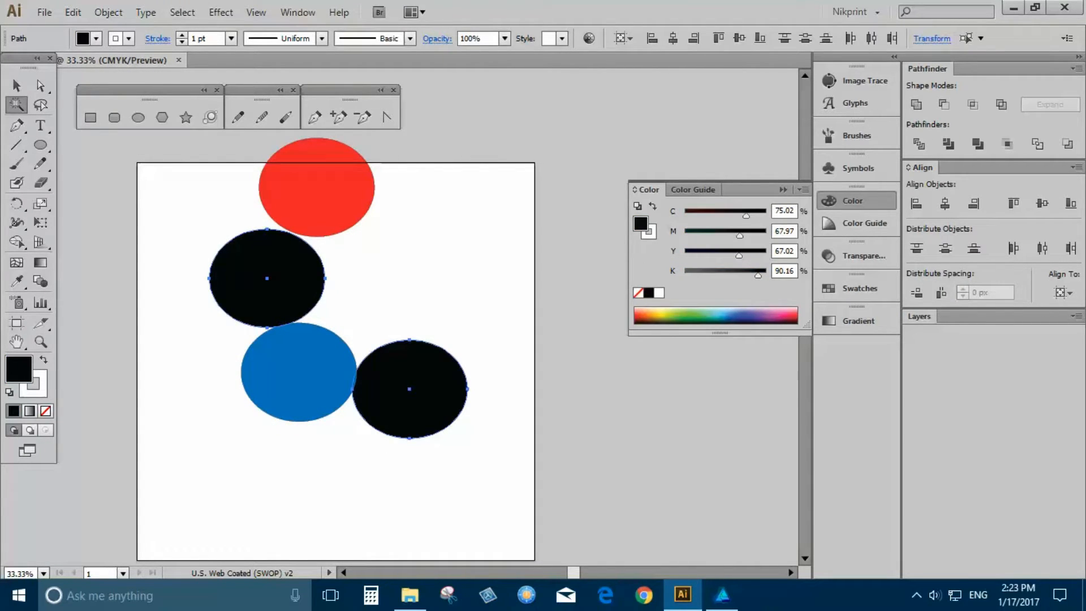
key("v")
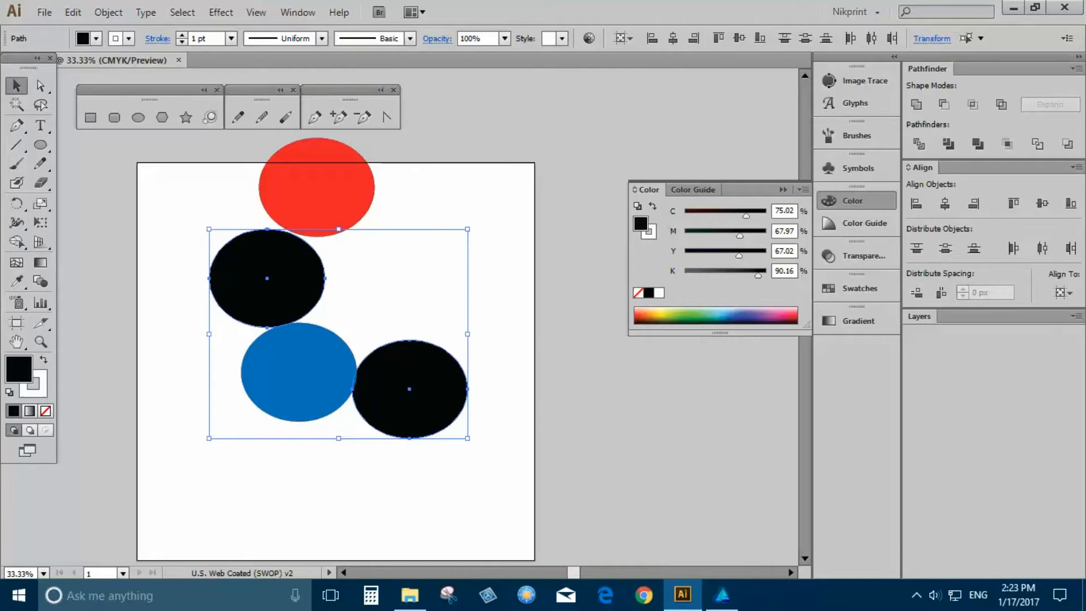
left_click_drag(267, 278, 439, 267)
Step: Move the lower black ellipse back onto the artboard, directly beneath the other black ellipse
key("ctrl+plus")
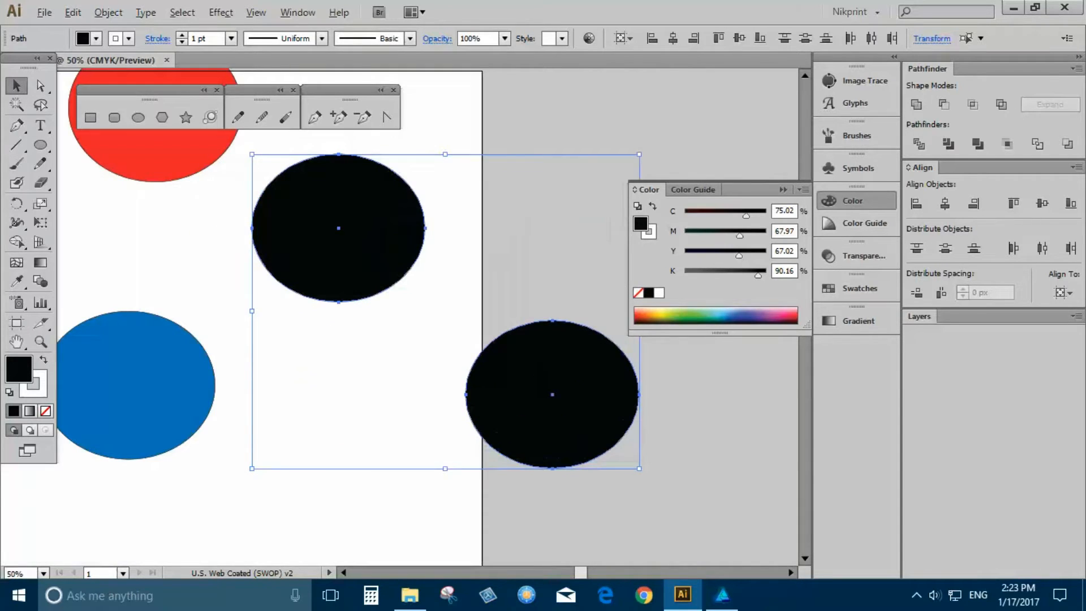
key("ctrl+minus")
key("ctrl+minus")
key("ctrl+plus")
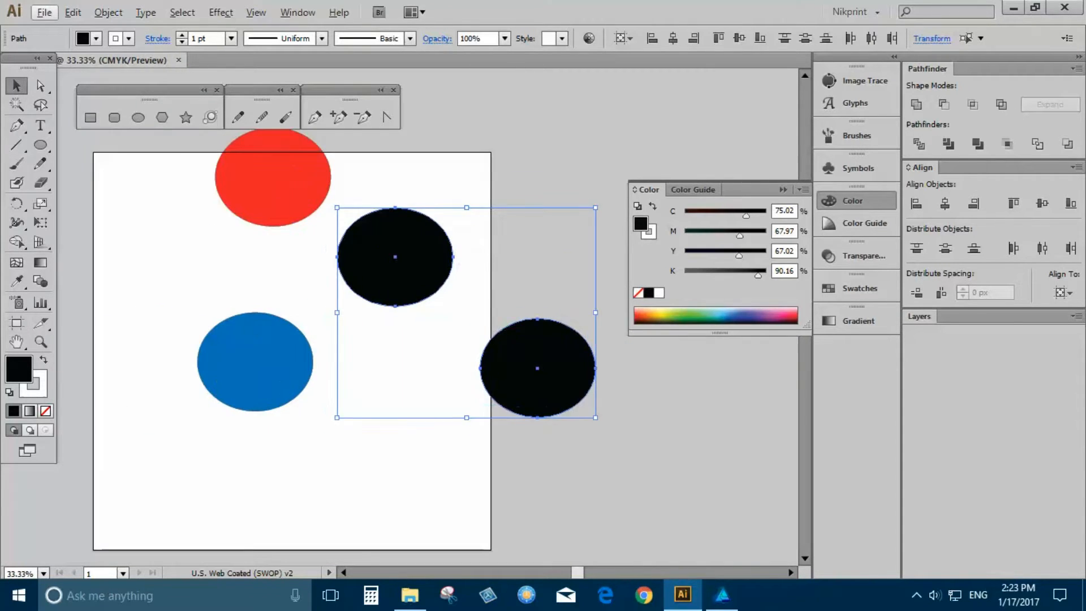
left_click(664, 431)
left_click_drag(538, 369, 385, 357)
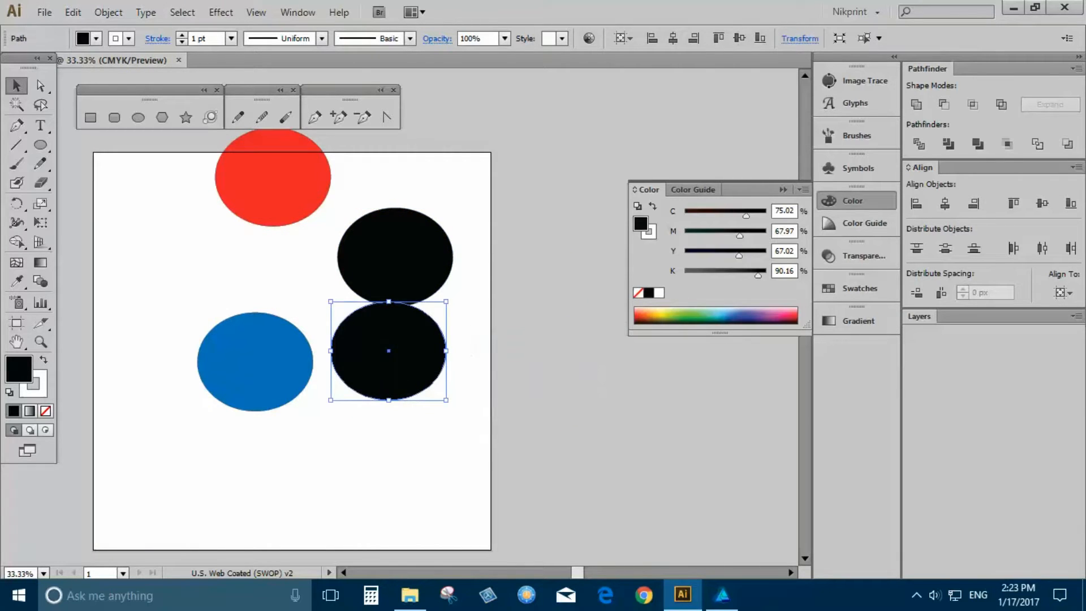
Step: Examine the tools grouped with the Width and Shape Builder tools and the list of available effects
key("ctrl+minus")
key("ctrl+minus")
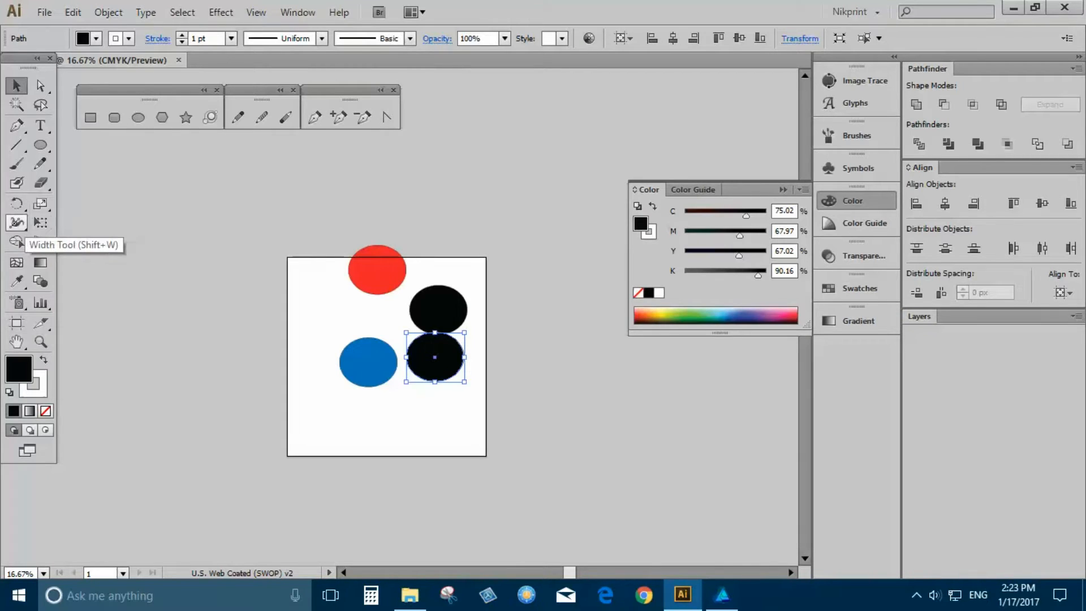
left_click(17, 222)
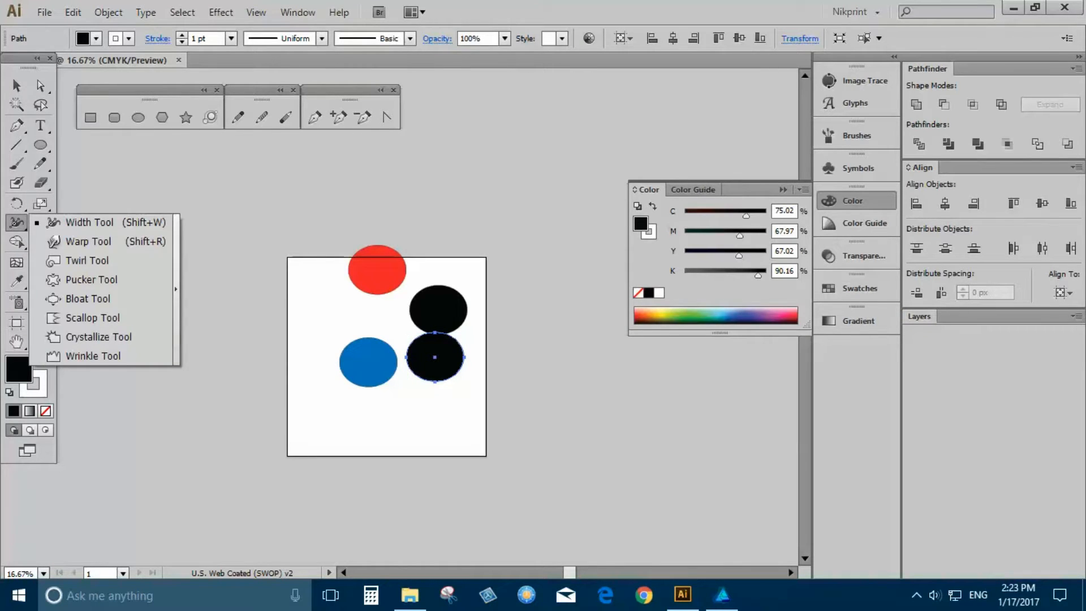
left_click(17, 222)
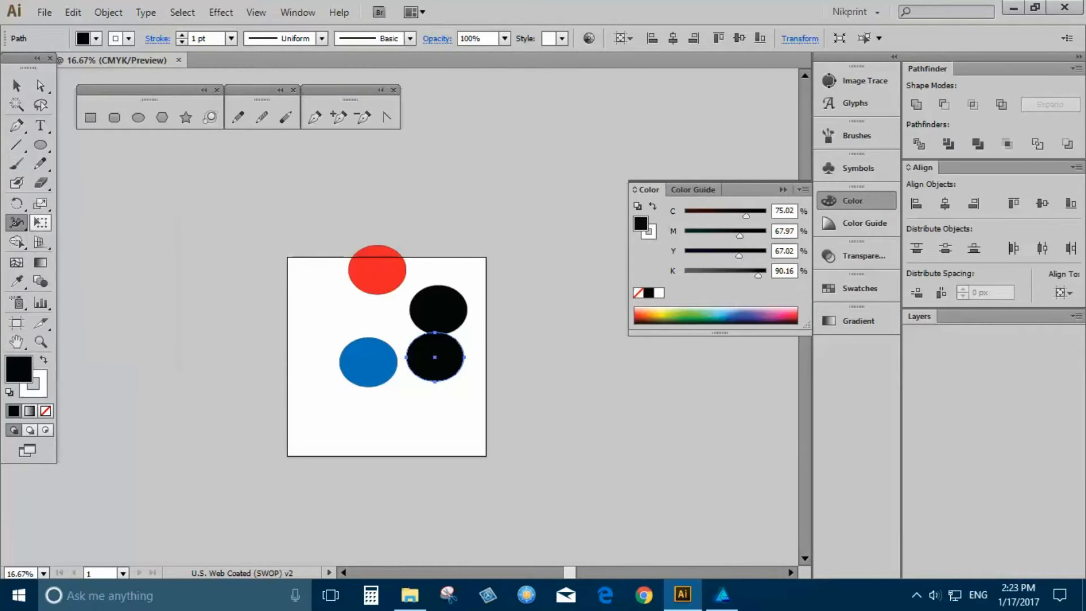
left_click(17, 242)
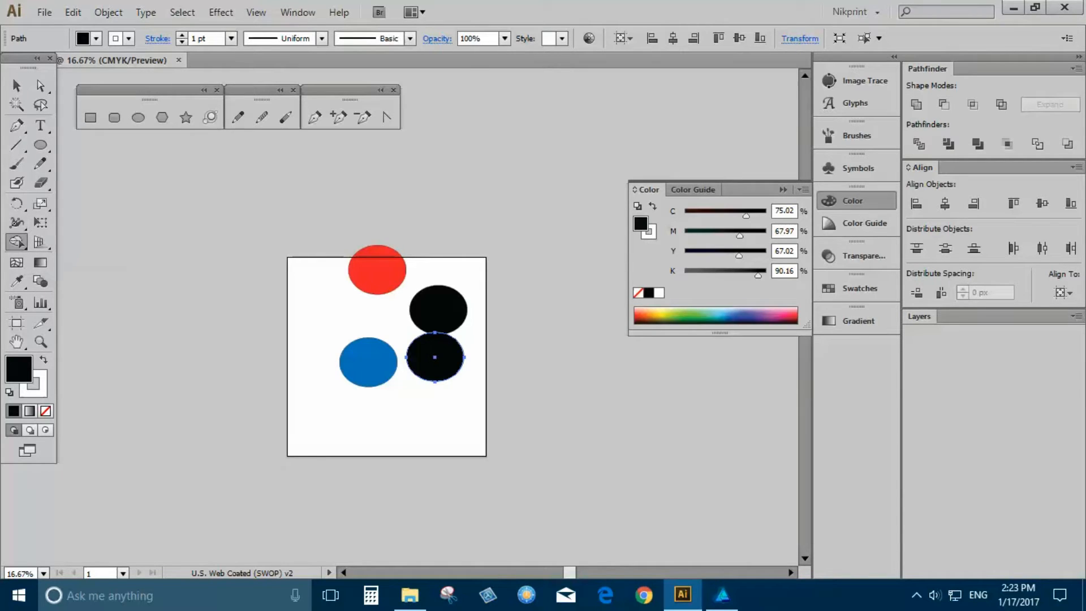
left_click(17, 242)
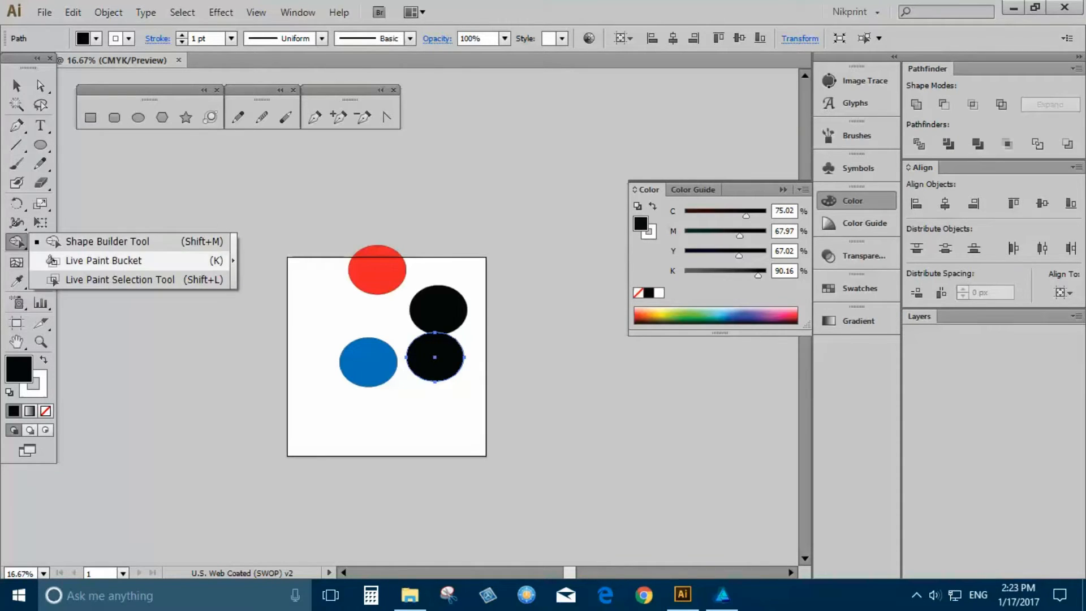
left_click(17, 242)
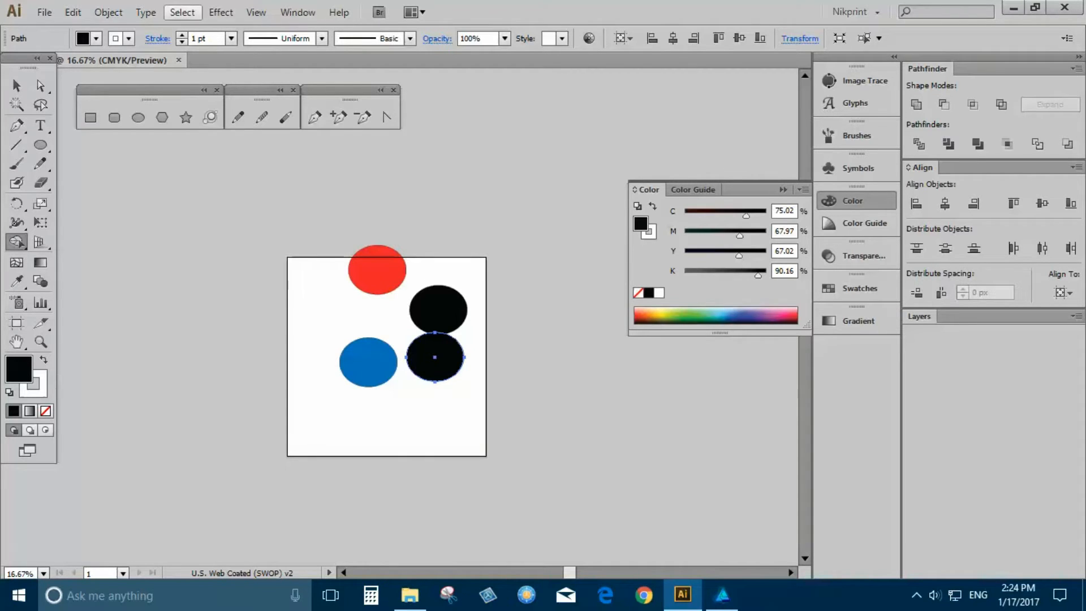
left_click(220, 12)
mouse_move(254, 103)
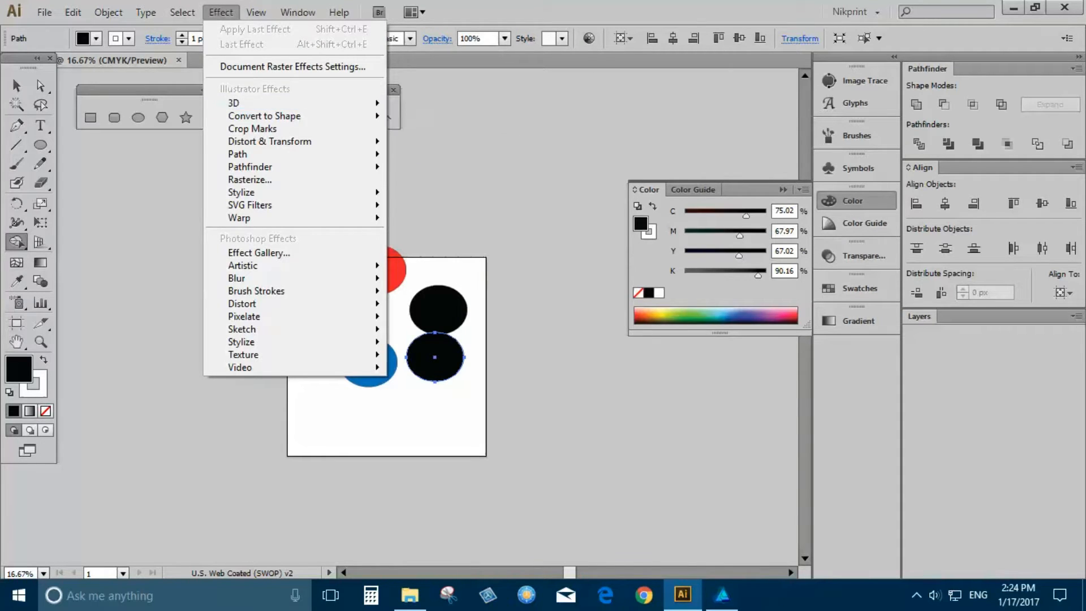
Step: Move the red ellipse down so it lies fully on the artboard, just above the blue ellipse
left_click(16, 86)
key("ctrl+shift+a")
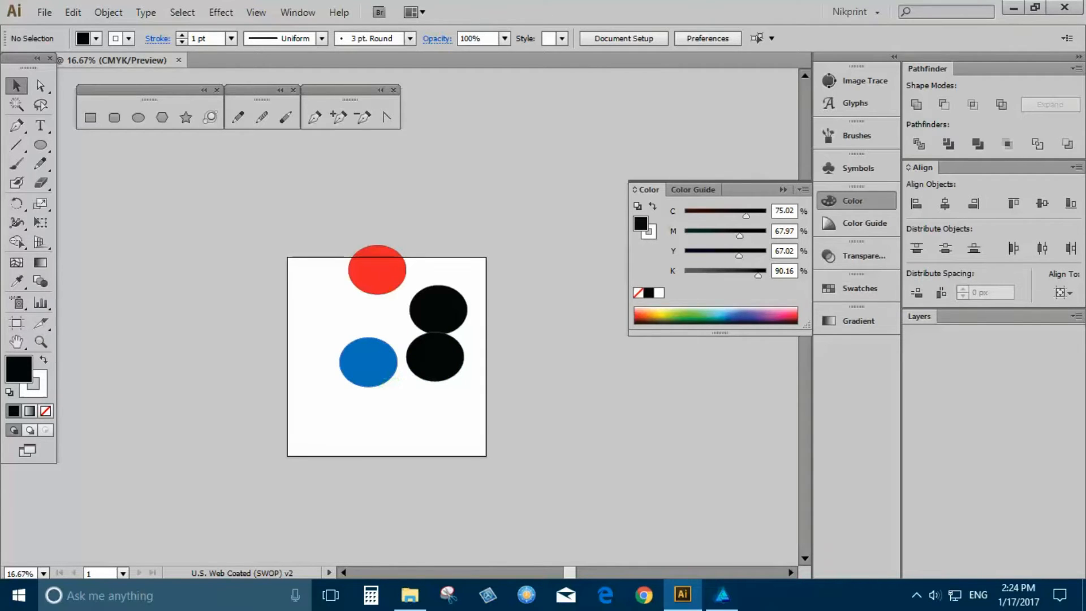
left_click_drag(378, 271, 374, 310)
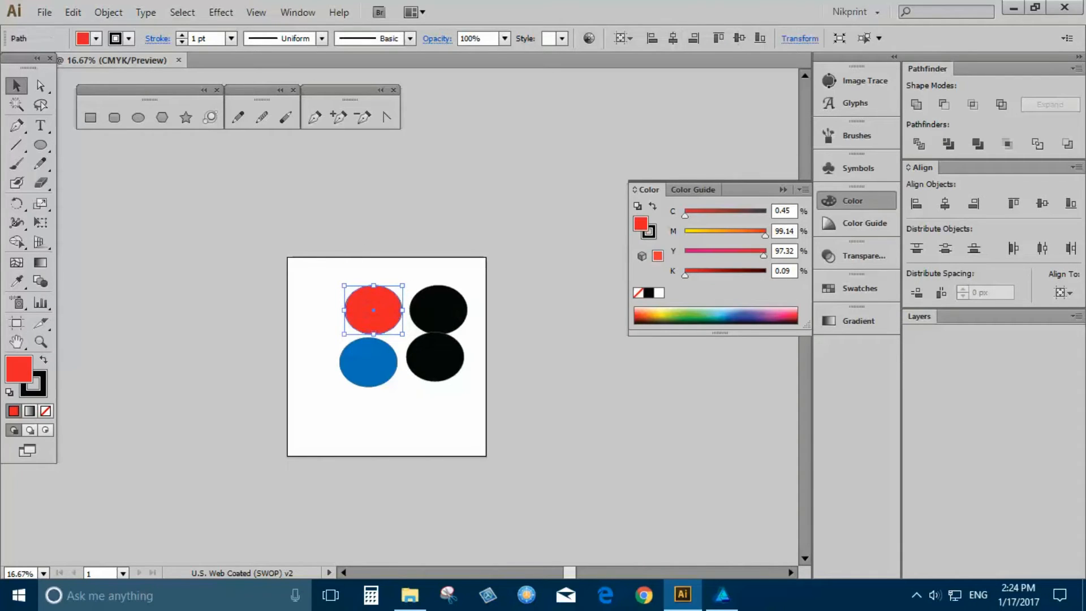
left_click(414, 252)
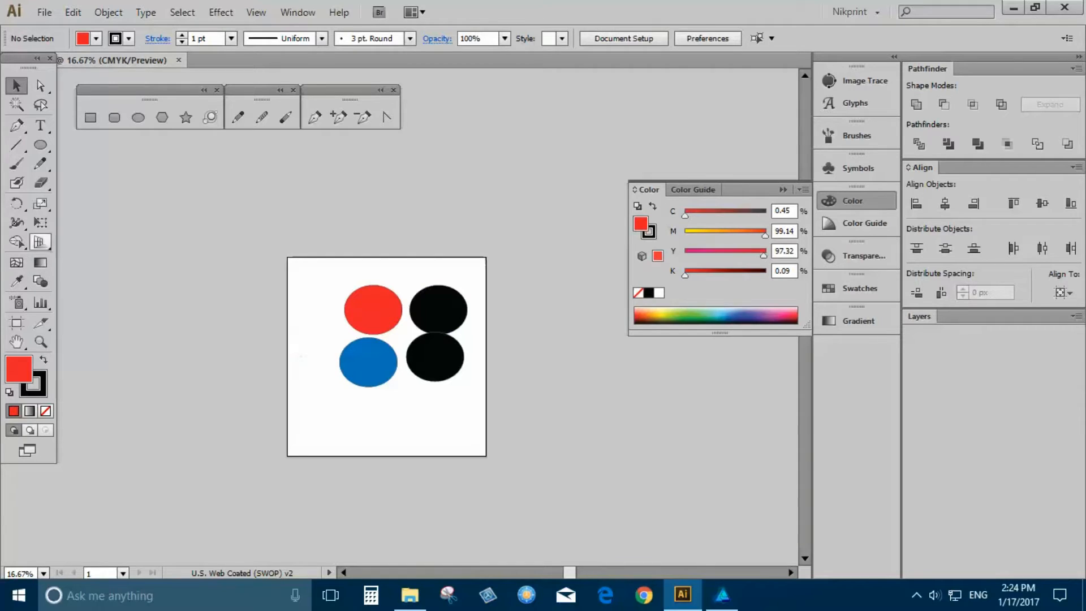
Step: Add the text "asdasdasd" in Myriad Pro beneath the ellipses and enlarge it to 84 pt
left_click(40, 125)
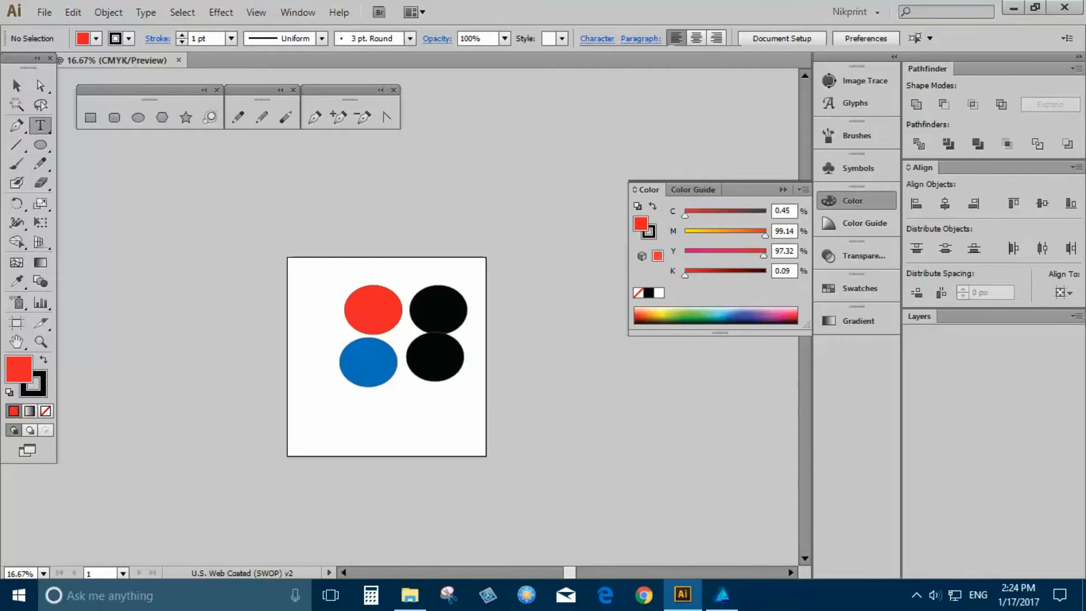
left_click(308, 428)
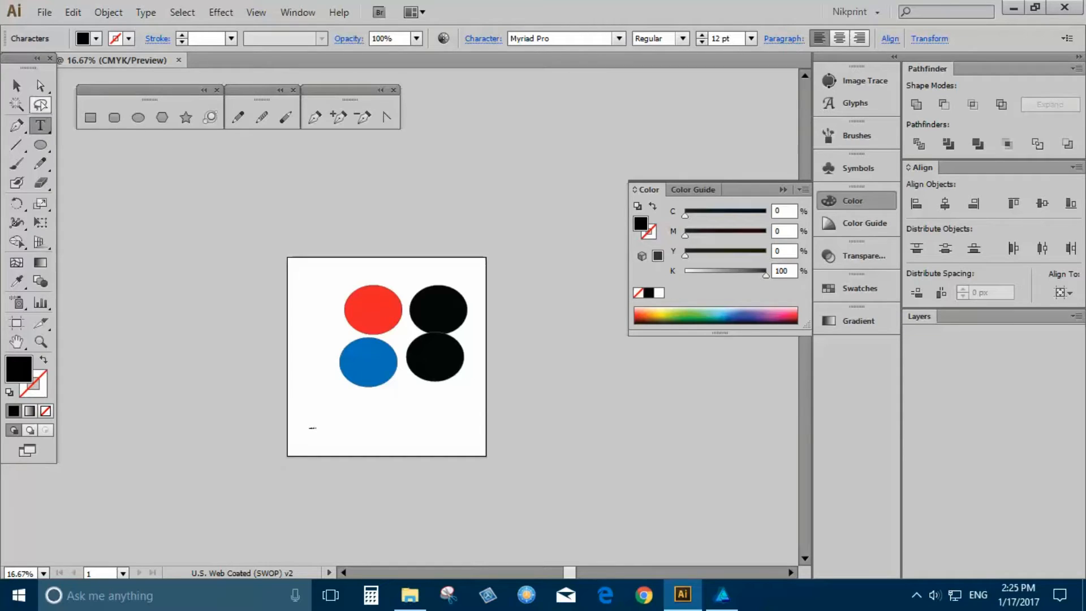
left_click(16, 85)
left_click_drag(318, 422, 396, 344)
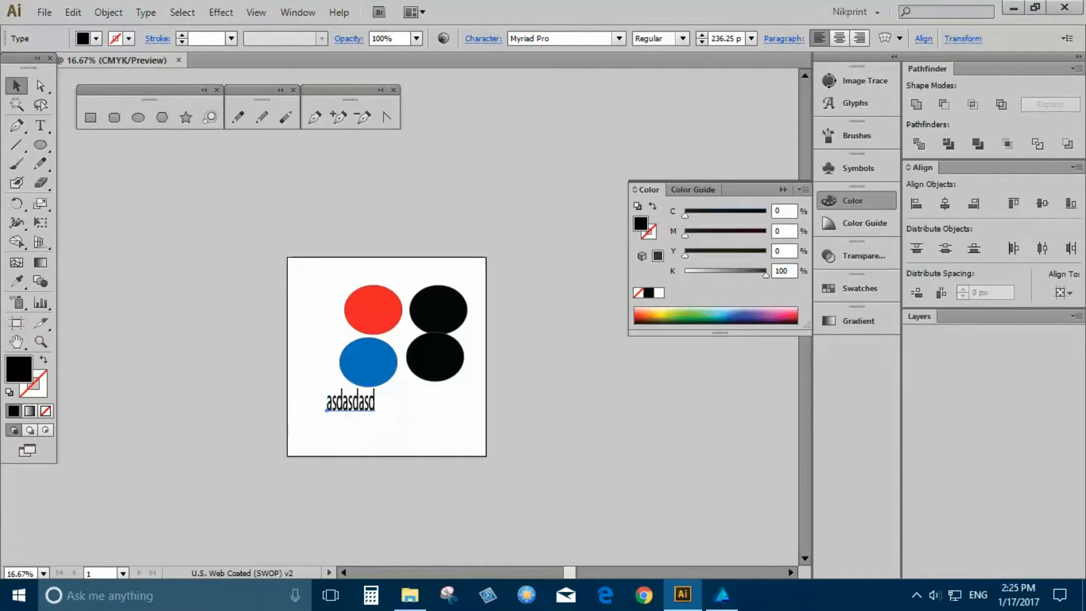
scroll(367, 398, "up", 1, "alt")
scroll(364, 378, "up", 4, "alt")
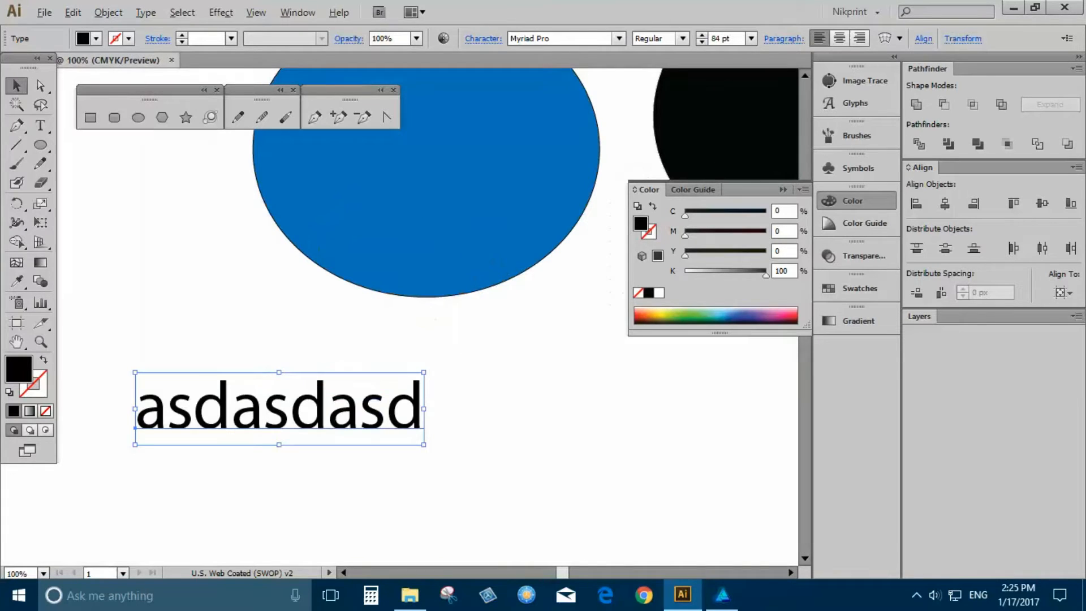
Step: Apply an Arc warp with a 50% horizontal bend to the text beneath the blue ellipse and deselect it
left_click(221, 12)
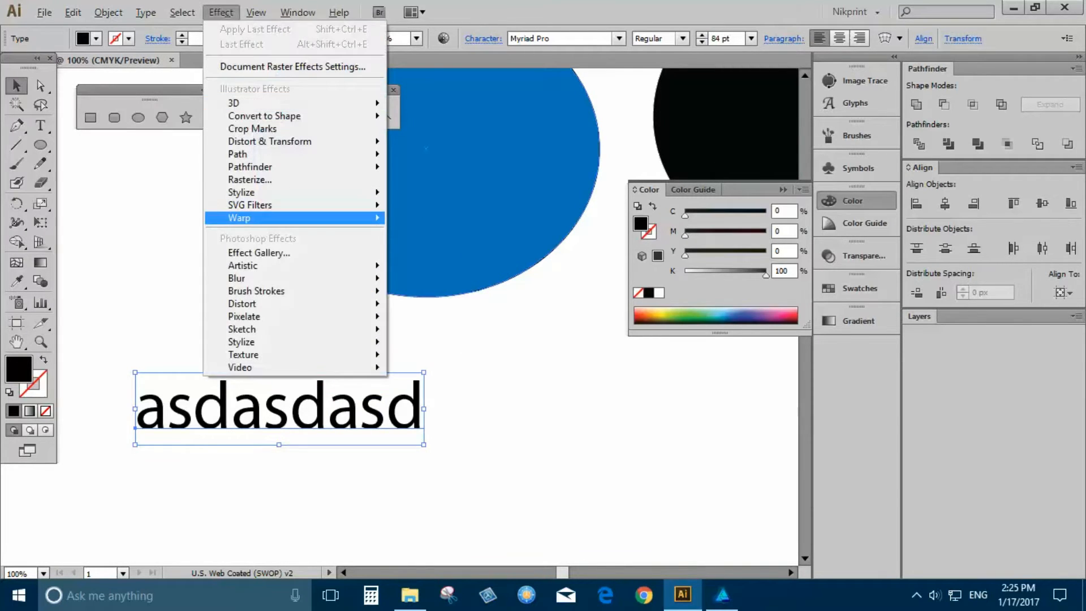
mouse_move(294, 218)
key("Return")
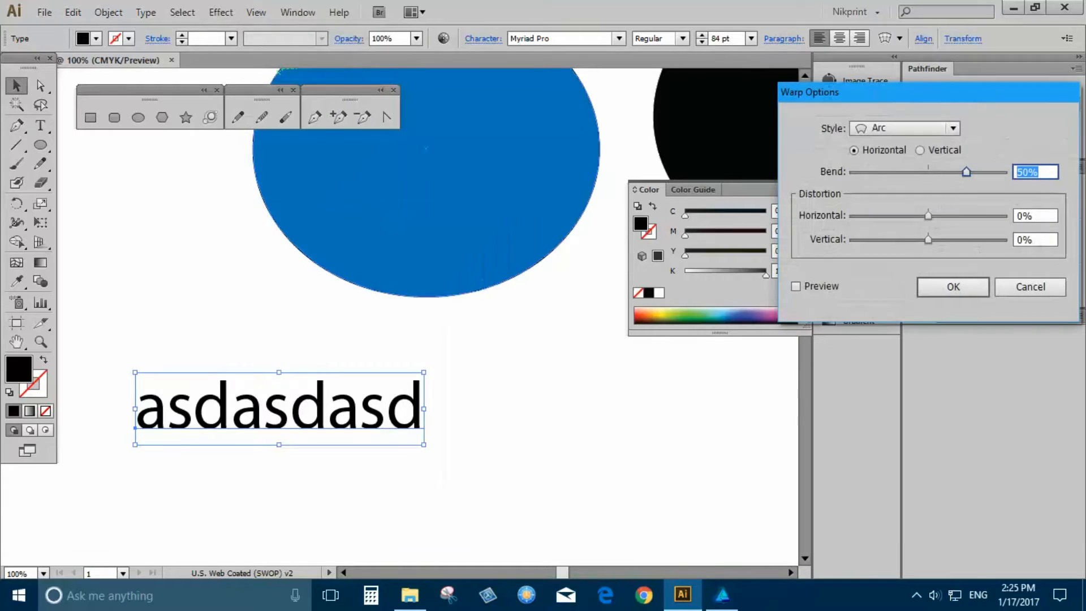
left_click(796, 287)
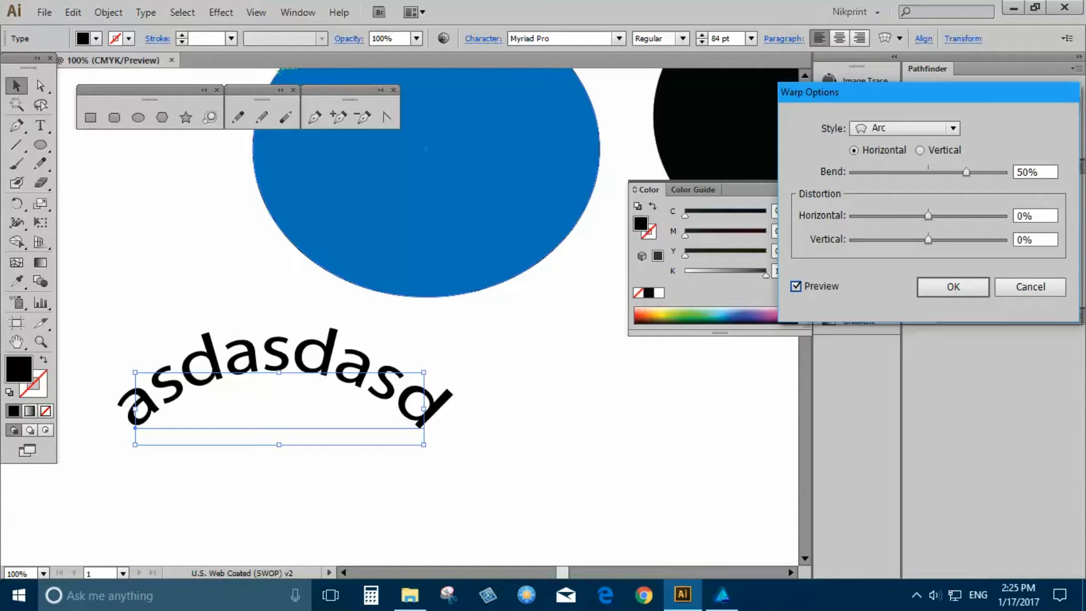
left_click(953, 287)
scroll(451, 366, "down", 4)
left_click(498, 402)
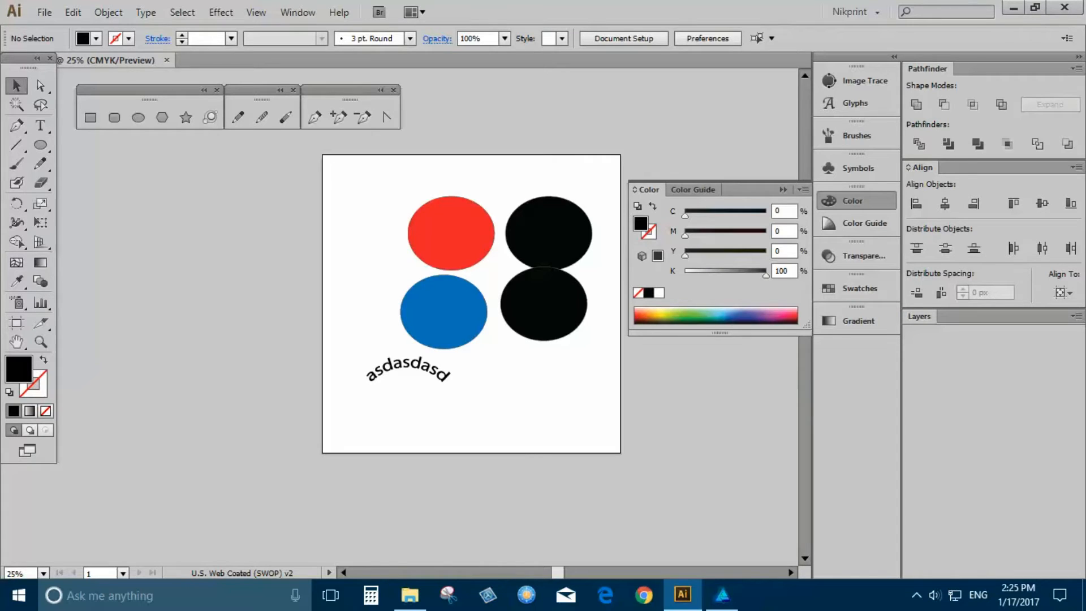
Step: Select the arched text beneath the blue ellipse
scroll(472, 303, "down", 1)
scroll(472, 303, "up", 1)
key("alt")
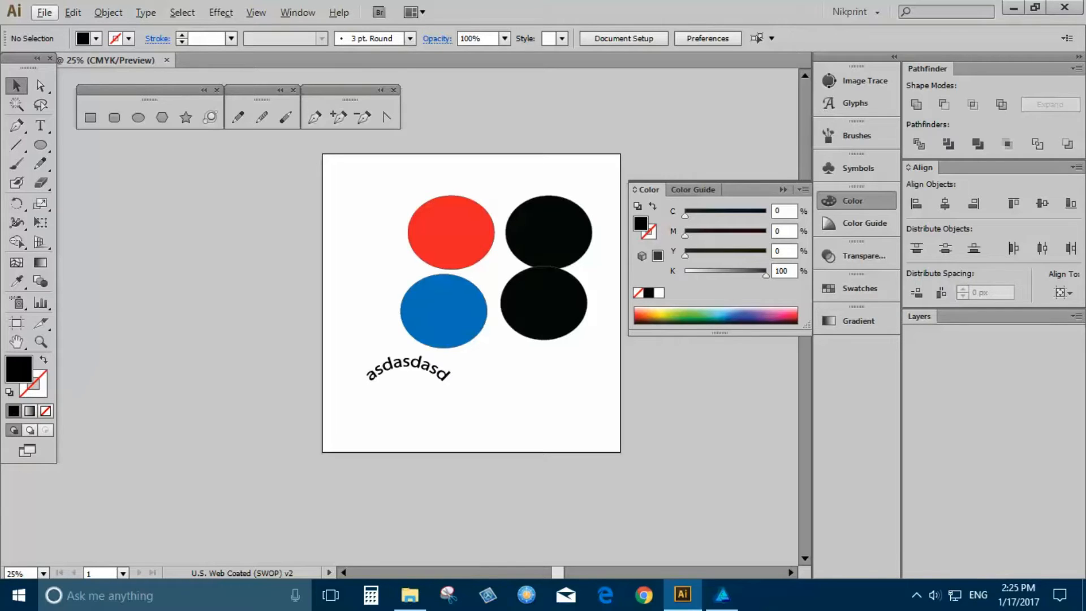
scroll(415, 376, "up", 2)
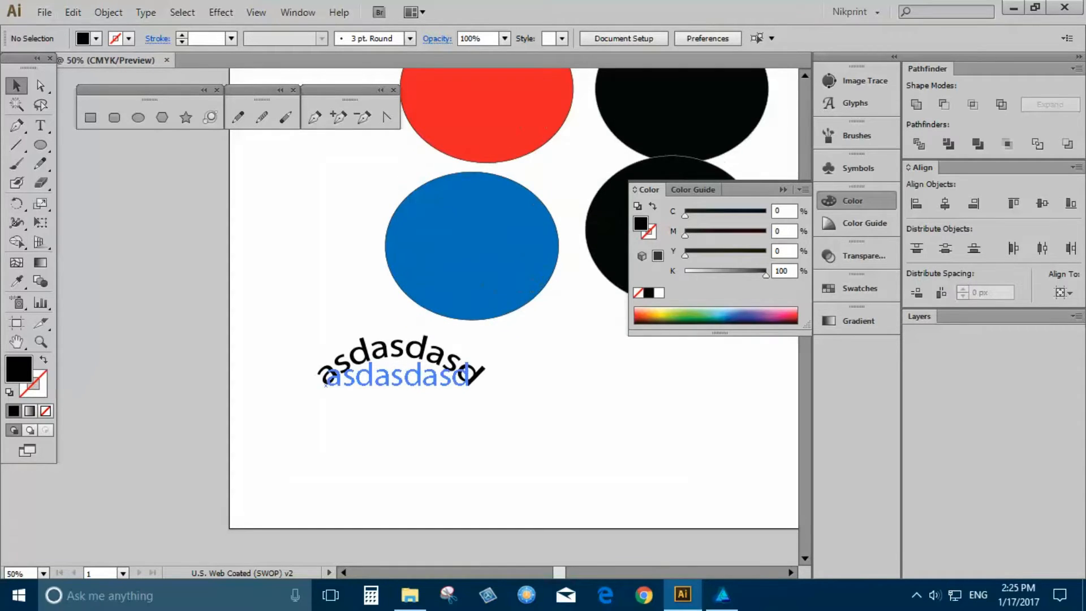
left_click(325, 383)
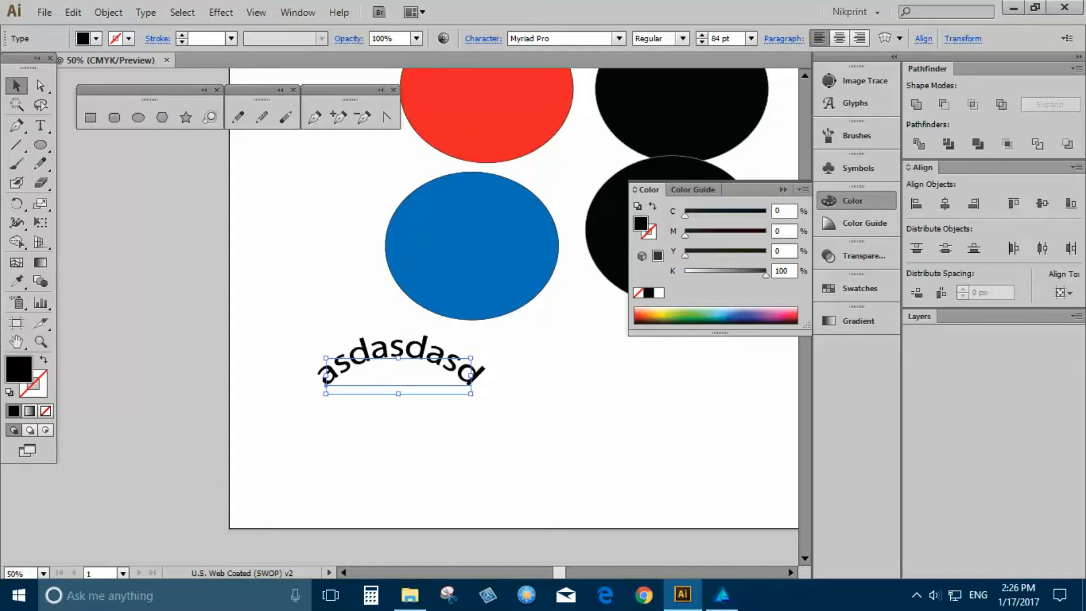
scroll(402, 430, "down", 2)
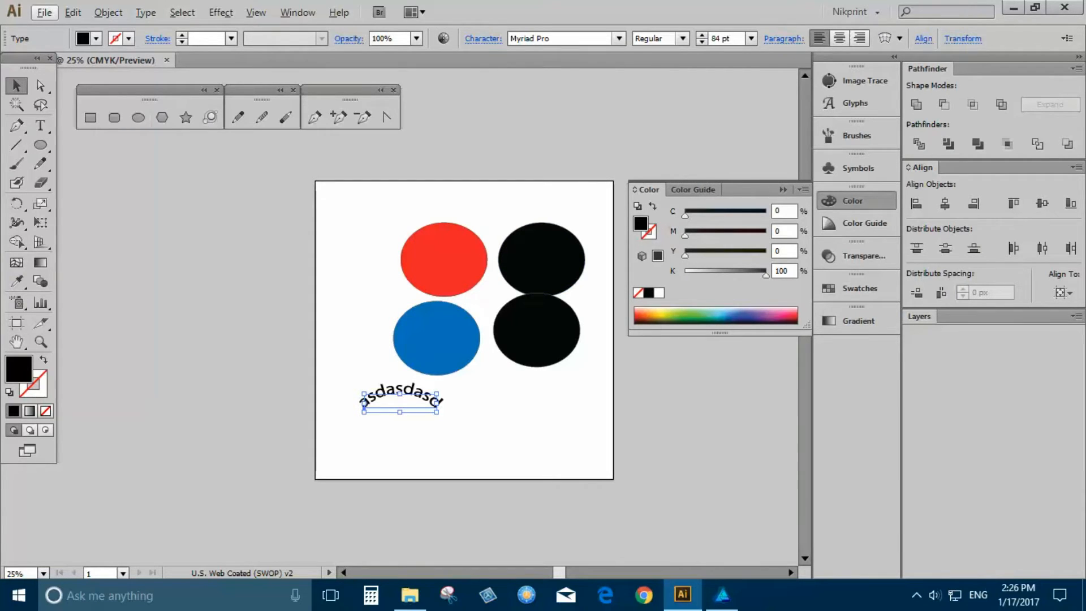
Step: Examine the file formats available for exporting the document, leaving it unexported
left_click(45, 12)
left_click(77, 310)
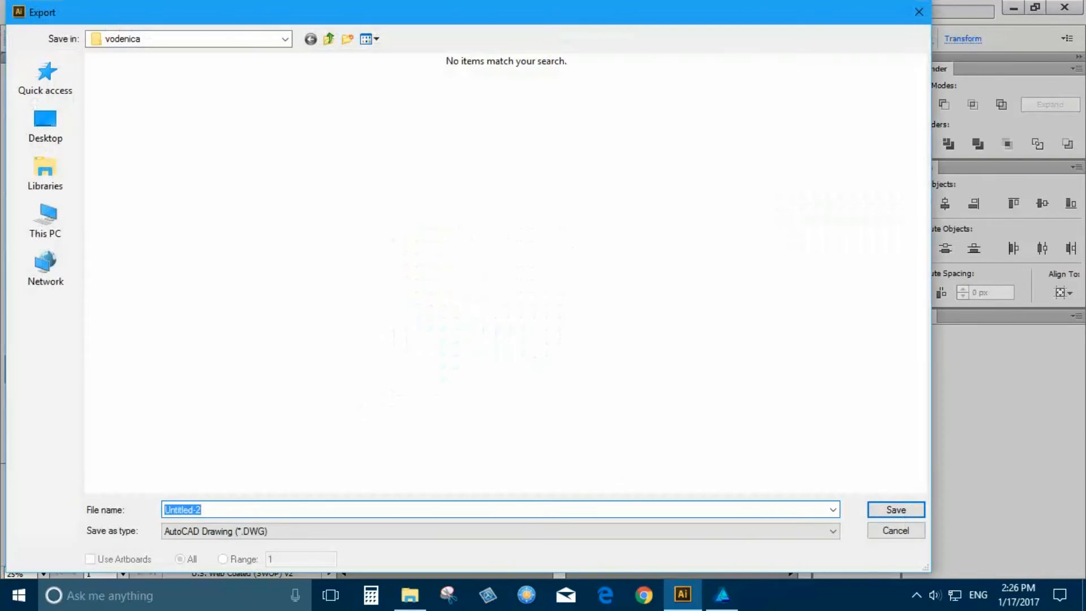
left_click(500, 532)
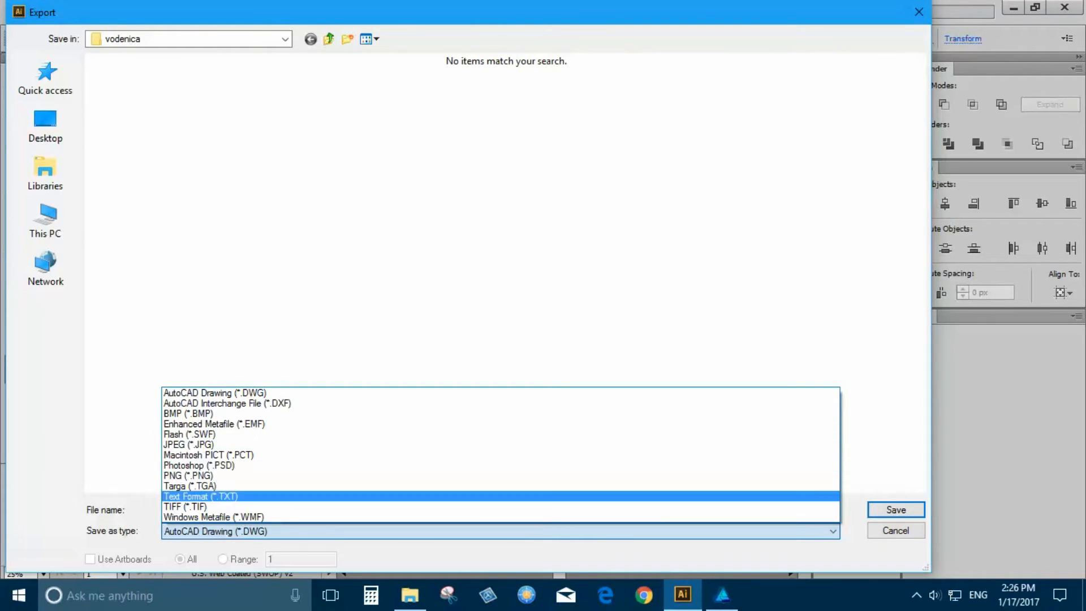
left_click(896, 531)
left_click(895, 531)
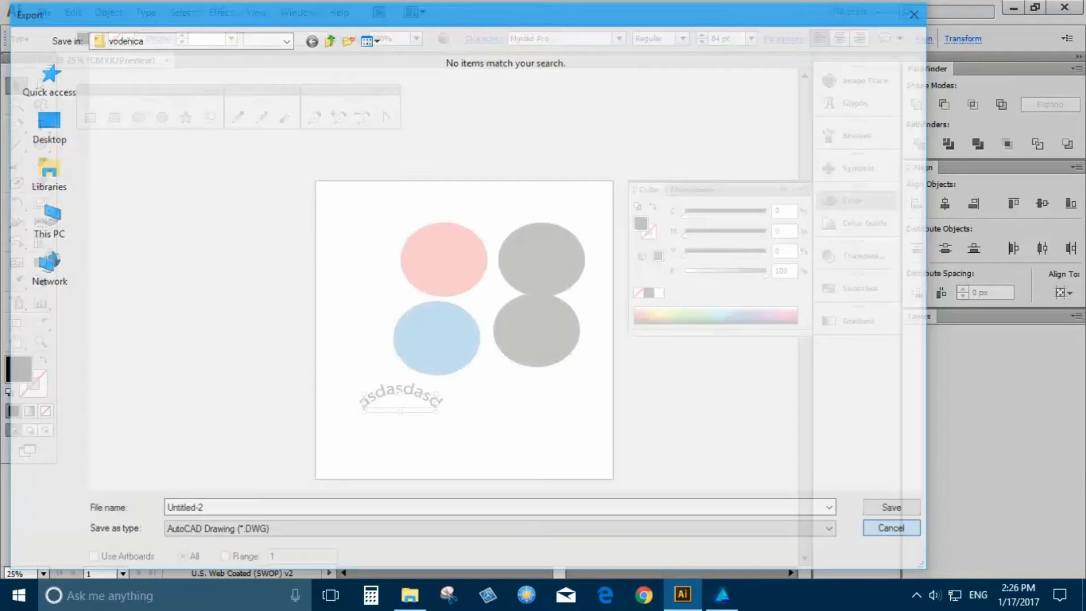
Step: Examine the file types available for saving the document under a new name, without saving it
left_click(44, 12)
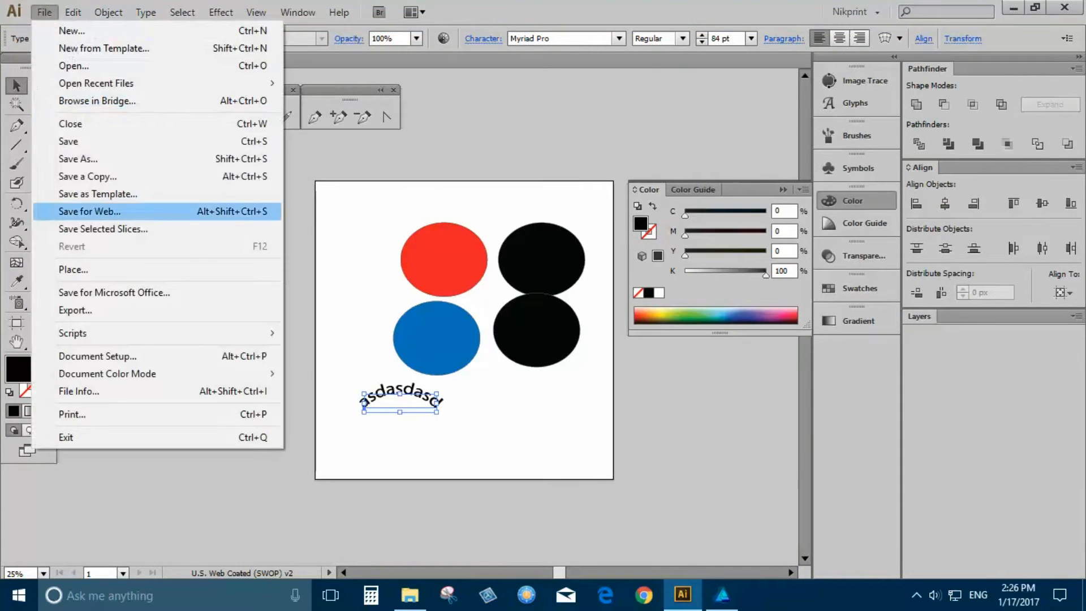
left_click(97, 155)
left_click(830, 529)
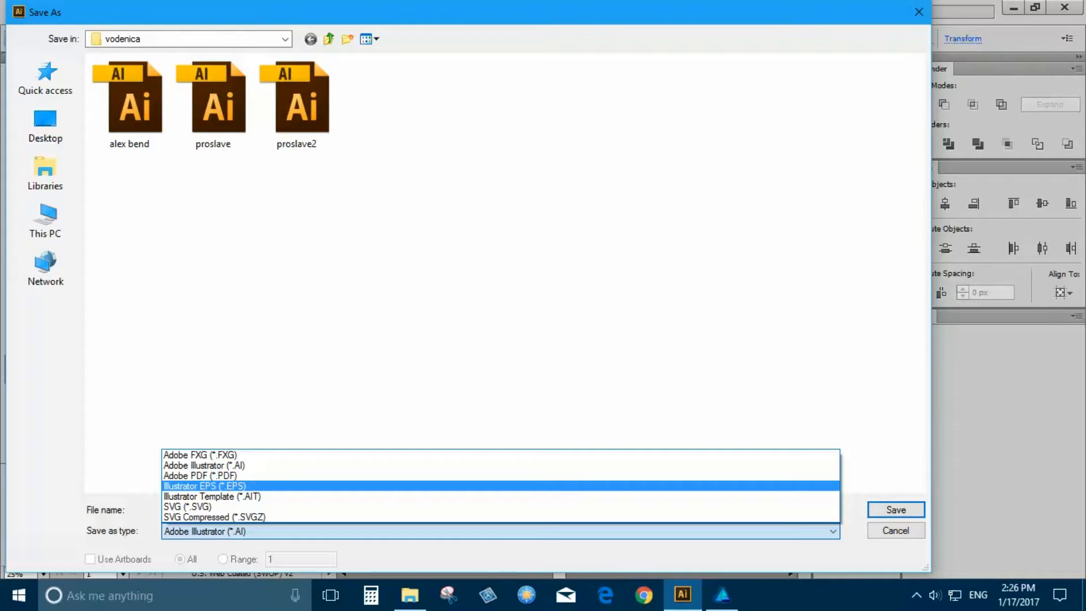
key("Down")
key("Down")
left_click(897, 531)
left_click(896, 531)
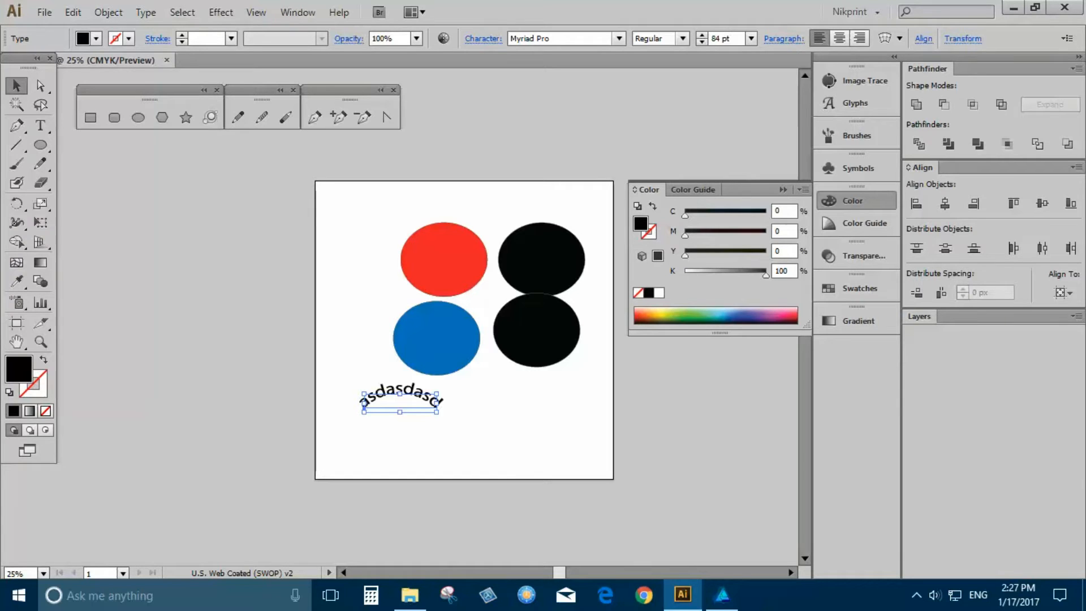
Step: Switch to Affinity Designer and create a new Web document of 1920 × 1080 px at 300 DPI
left_click(722, 595)
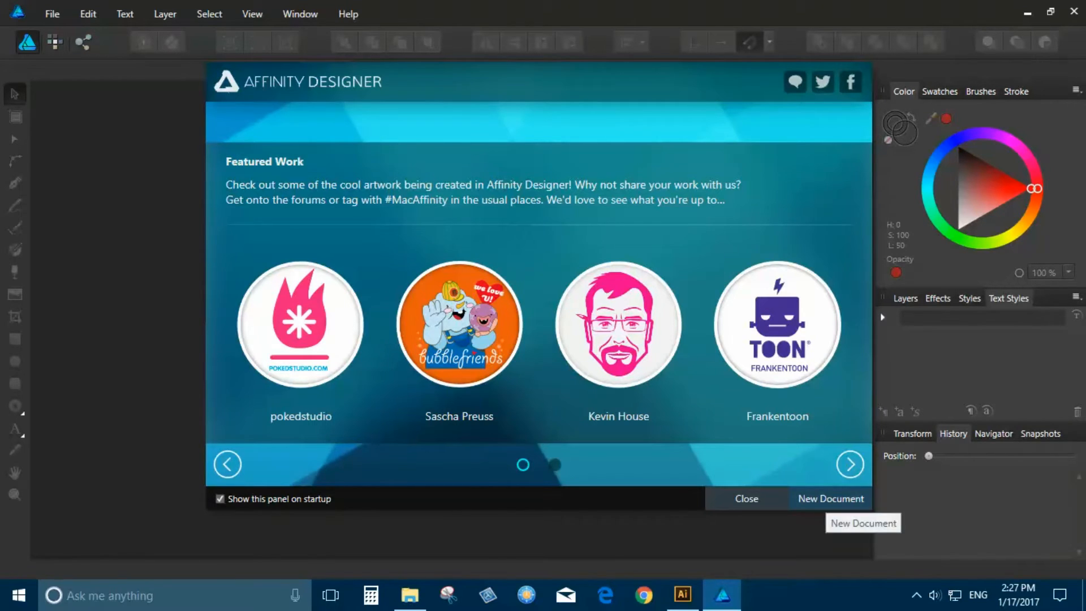
left_click(831, 499)
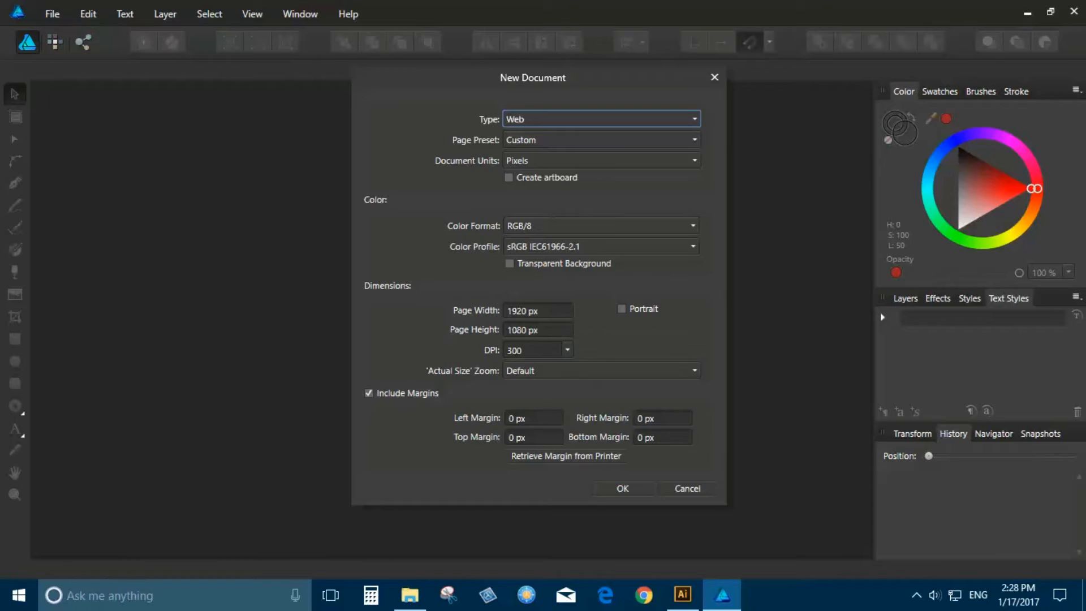
key("Return")
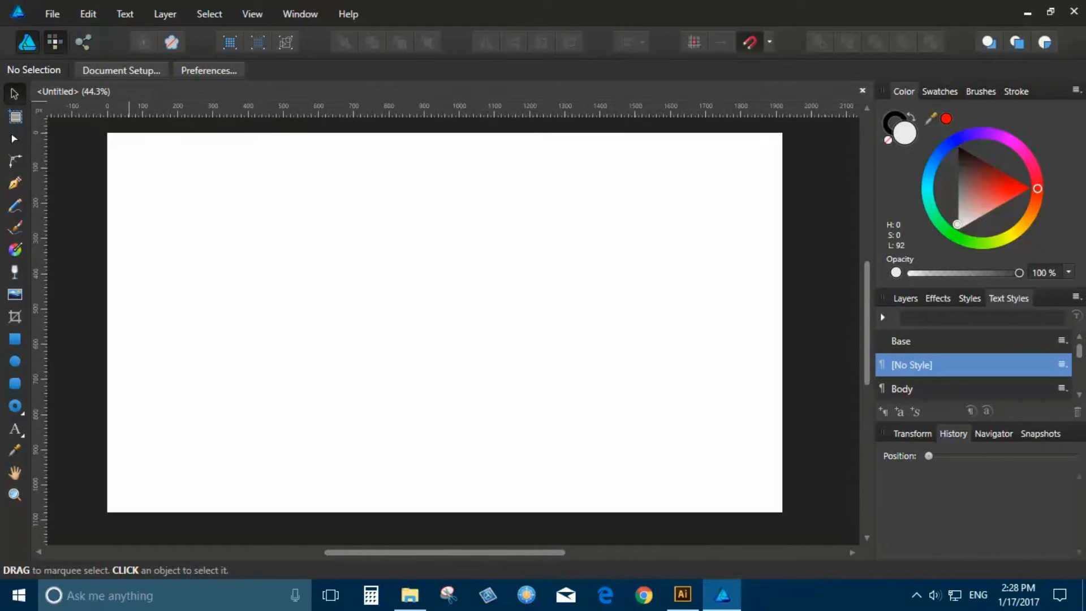
Step: Examine the tools and panels of the Pixel and Export Personas, returning to the Draw Persona
left_click(54, 41)
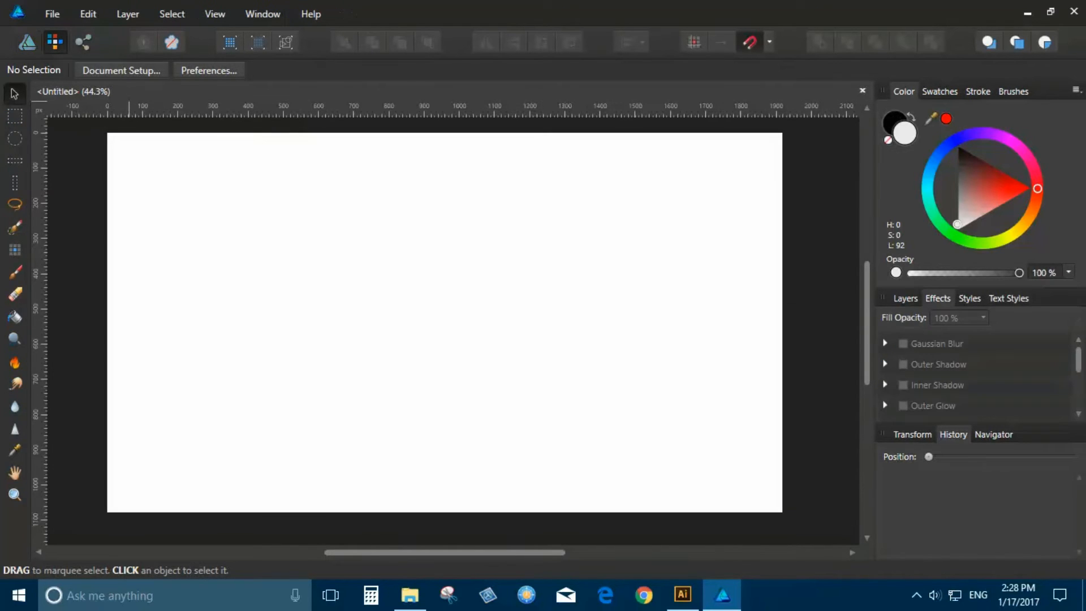
left_click(82, 41)
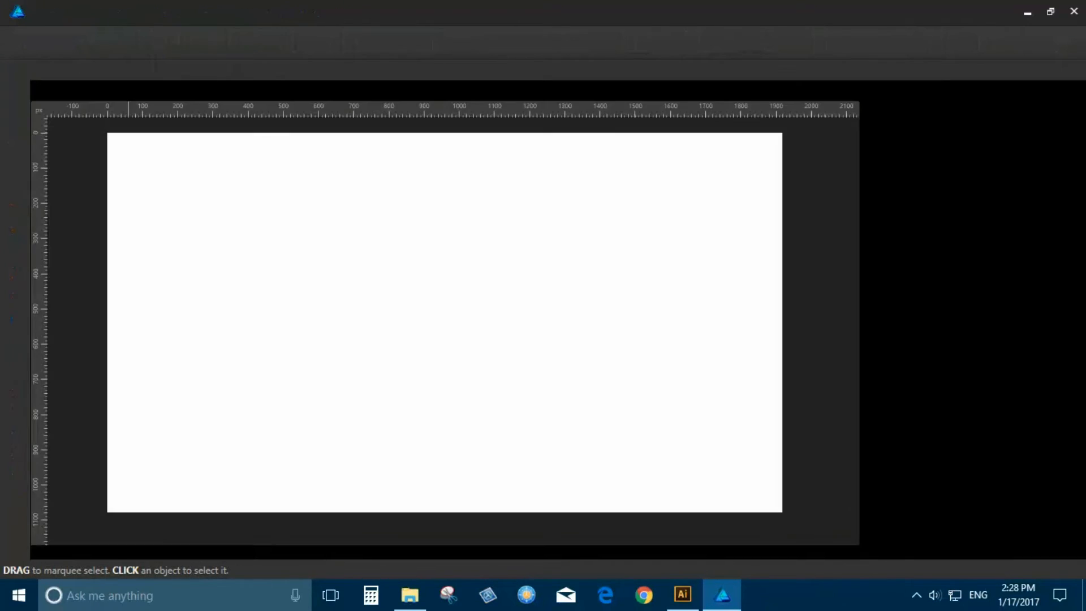
left_click(27, 41)
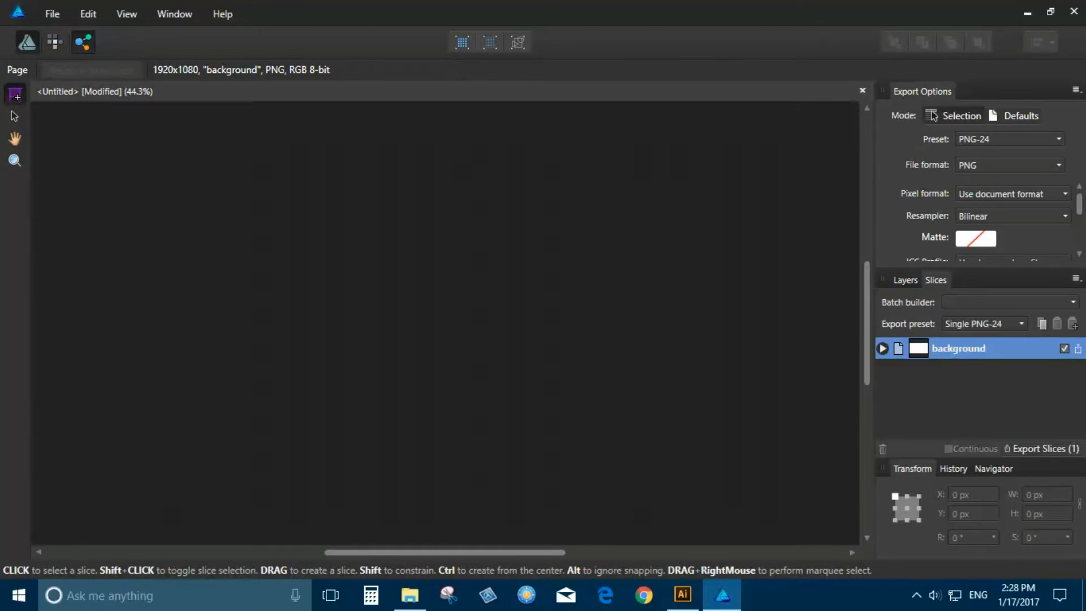
scroll(509, 199, "up", 1)
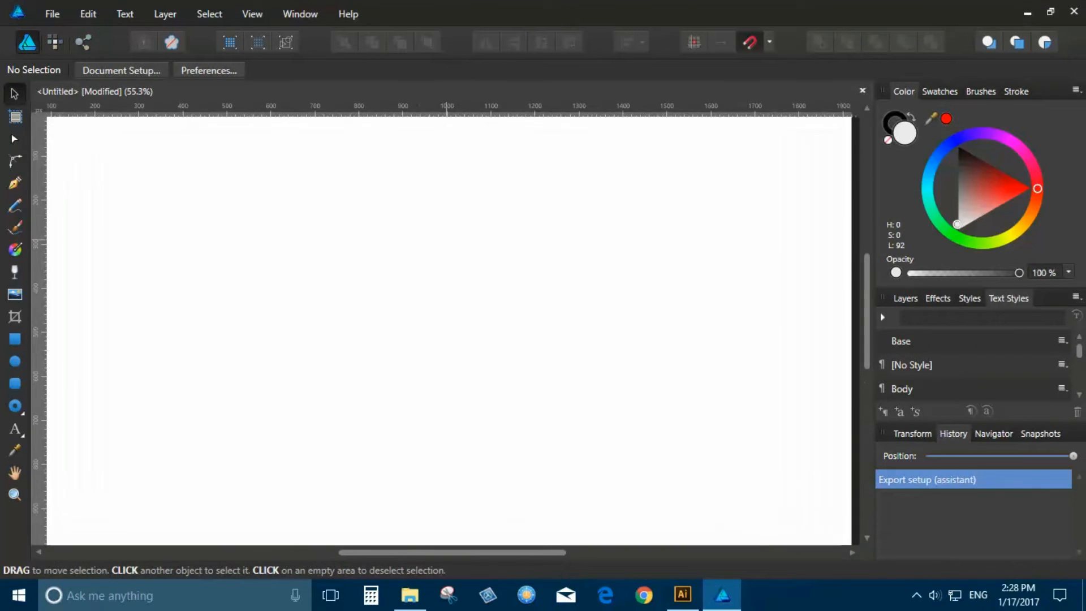
scroll(410, 240, "down", 2)
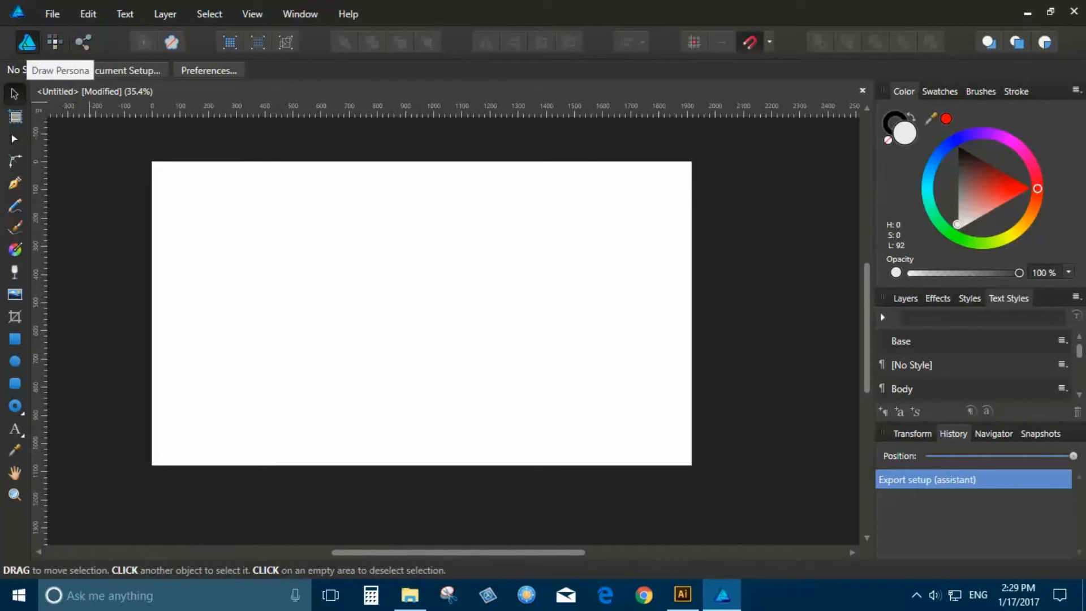
left_click(54, 42)
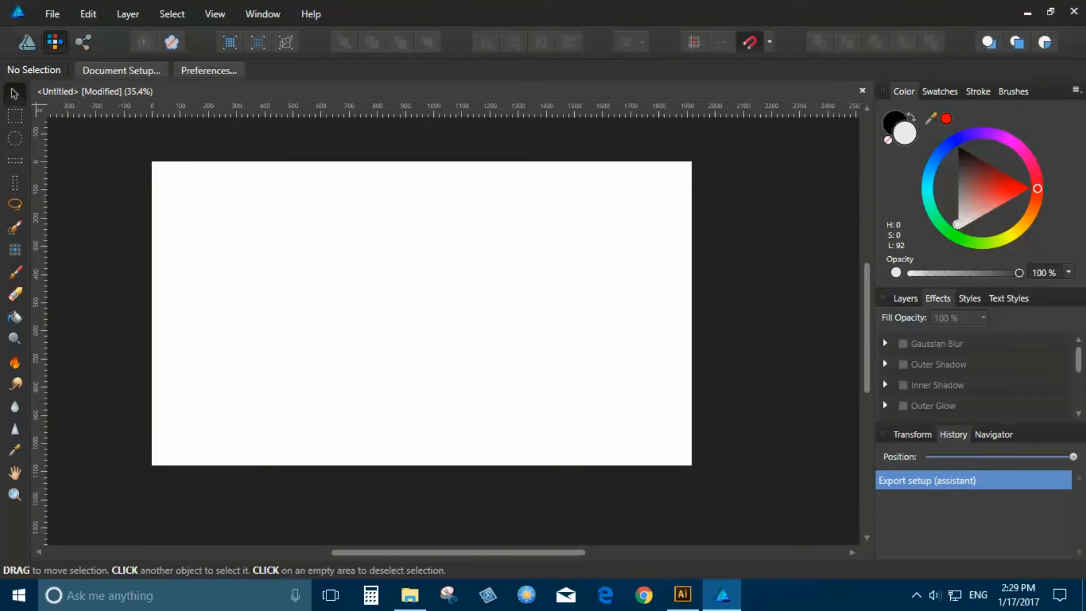
left_click(27, 41)
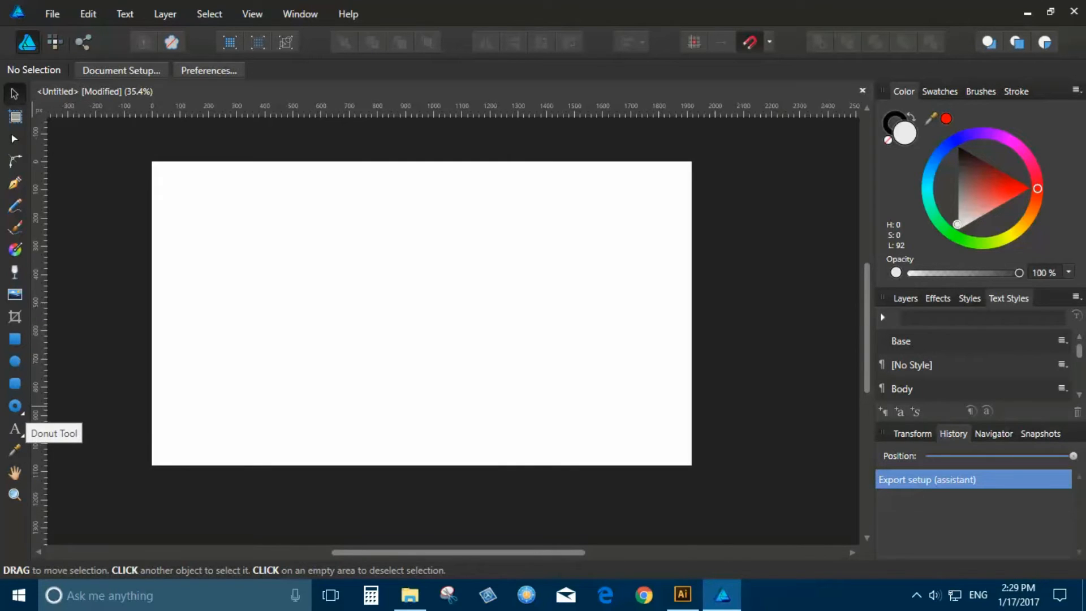
Step: Draw a circular donut about 545 px across, slightly left of the page's centre
left_click(20, 411)
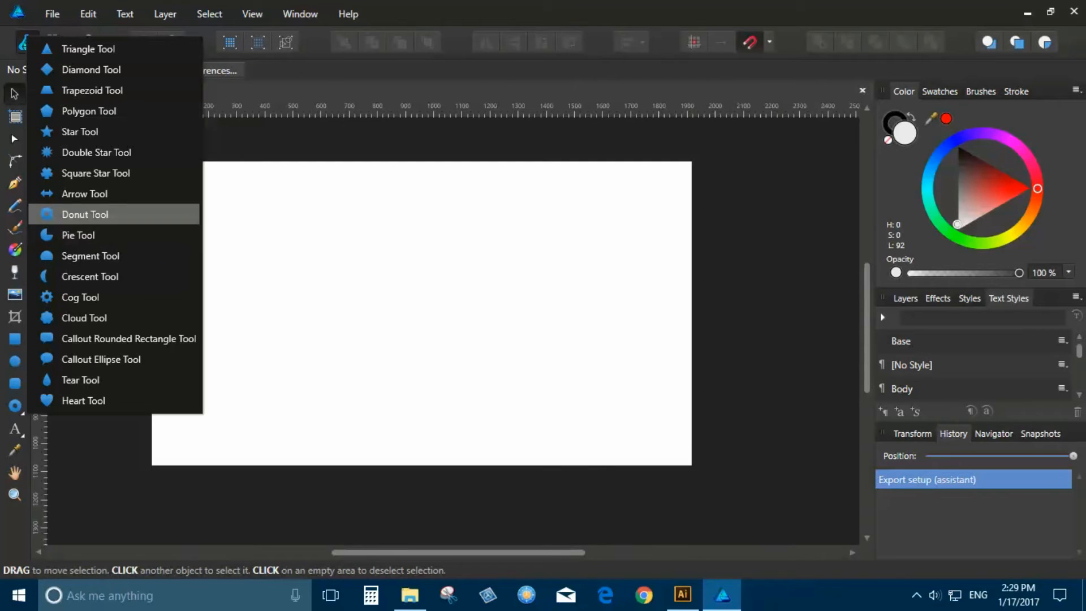
left_click(78, 234)
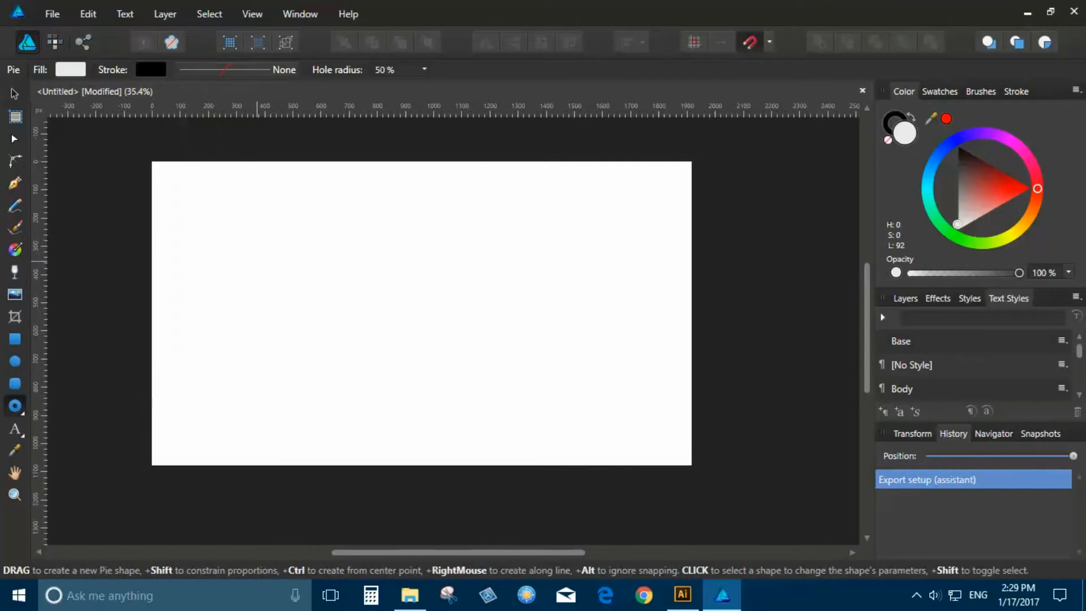
mouse_move(281, 228)
left_mouse_down()
mouse_move(452, 403)
mouse_move(435, 382)
left_mouse_up()
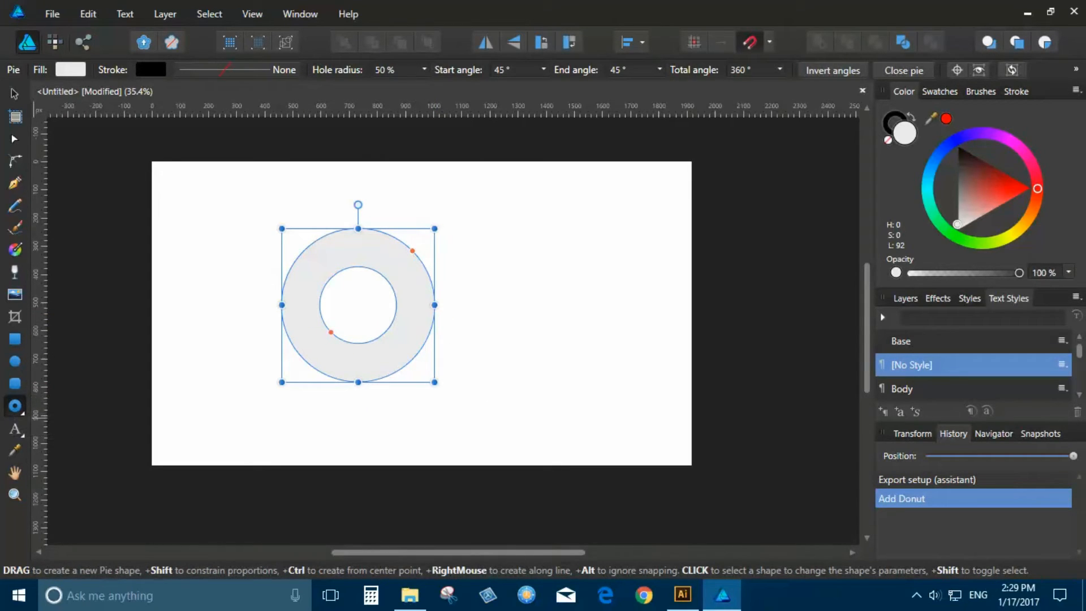
Step: Cut an opening into the donut by setting its start angle to 98.9°, and widen its hole radius to 55%
scroll(407, 258, "up", 1)
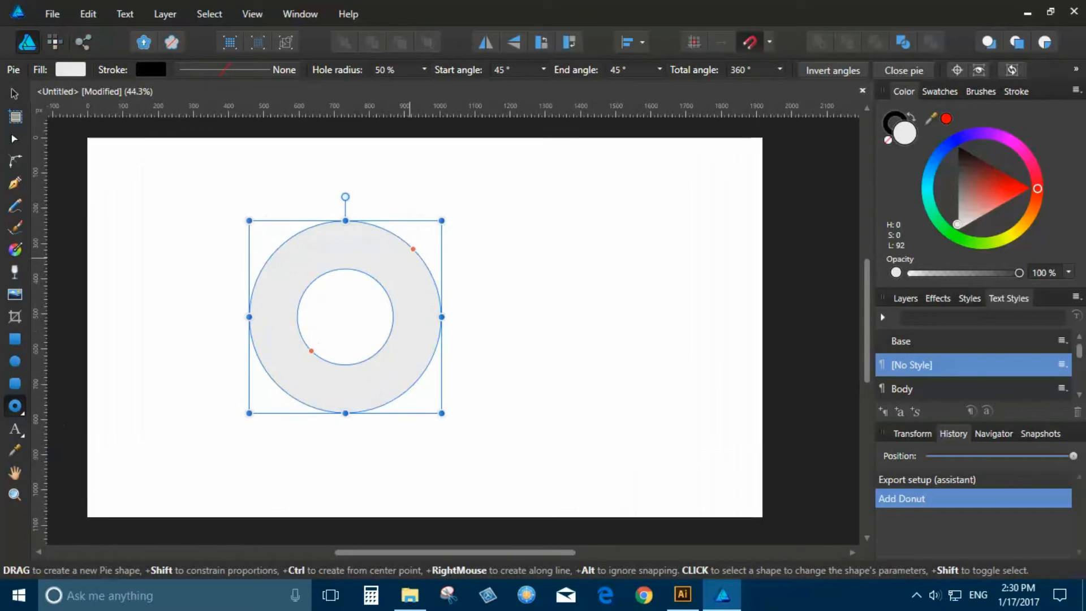
scroll(418, 258, "up", 2)
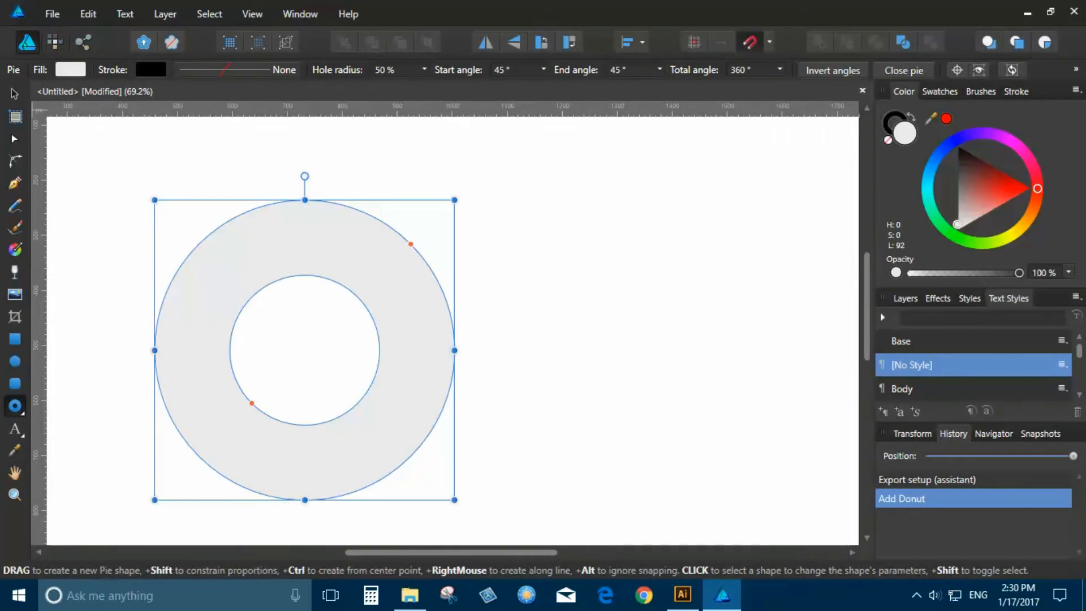
key("v")
left_click(15, 406)
left_click_drag(410, 244, 281, 202)
mouse_move(297, 424)
left_mouse_down()
mouse_move(298, 371)
mouse_move(279, 429)
left_mouse_up()
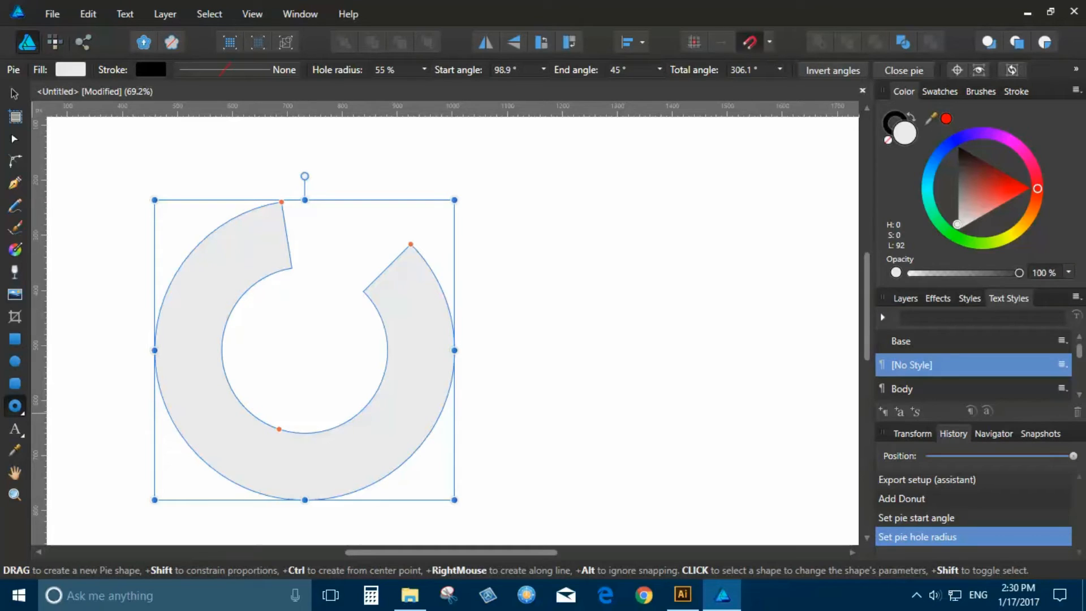
Step: Draw a cog about 320 px across to the right of the donut
left_click(15, 406)
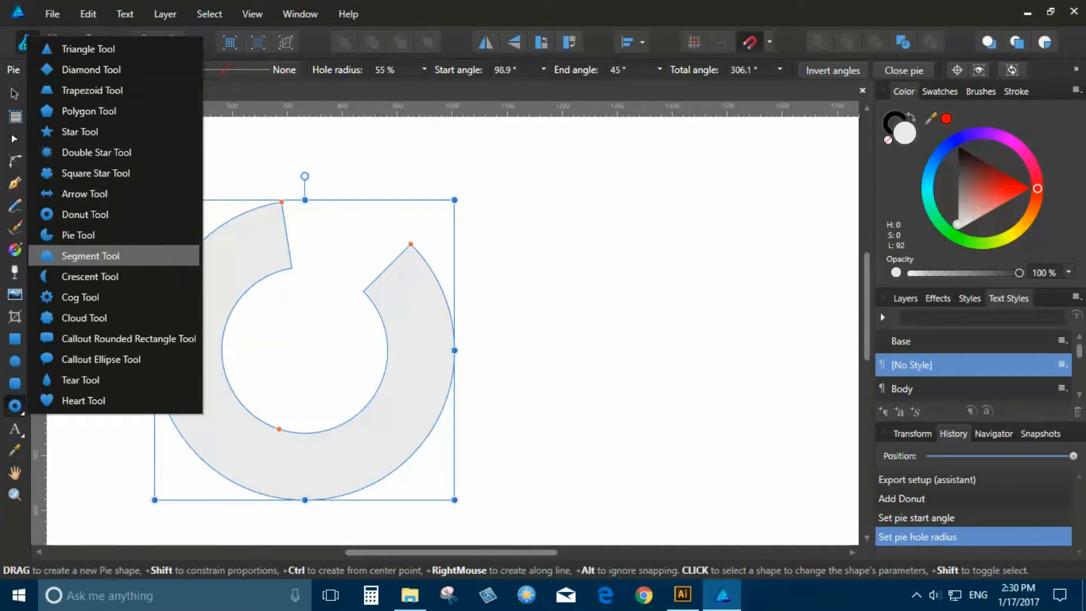
left_click(79, 297)
left_click_drag(579, 210, 752, 383)
Step: Adjust the cog's notch size to 38% and enlarge its hole radius to 61%
scroll(781, 212, "up", 4)
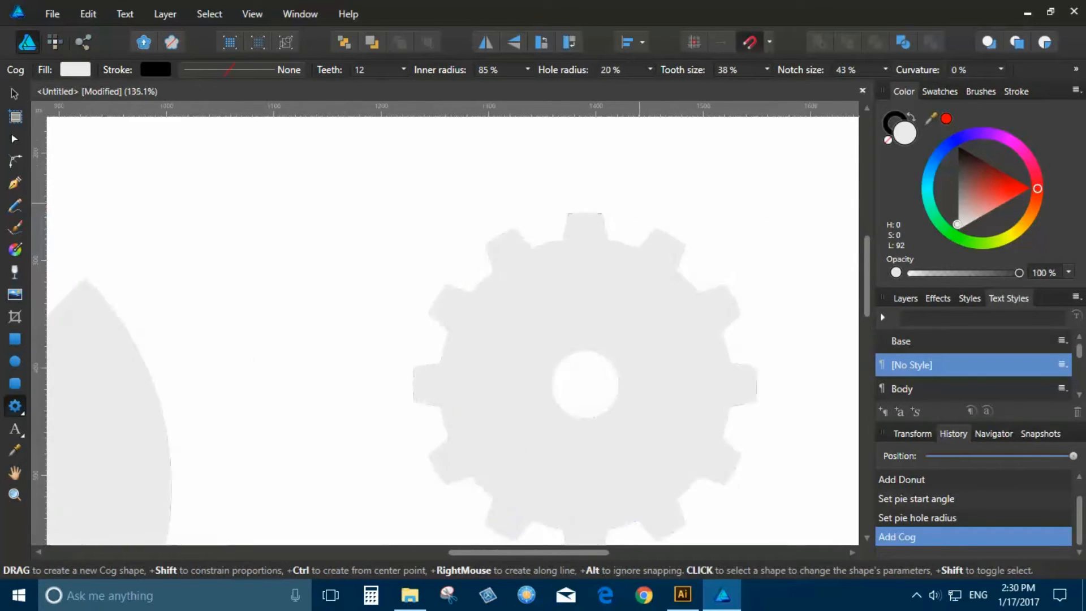
scroll(640, 214, "up", 3)
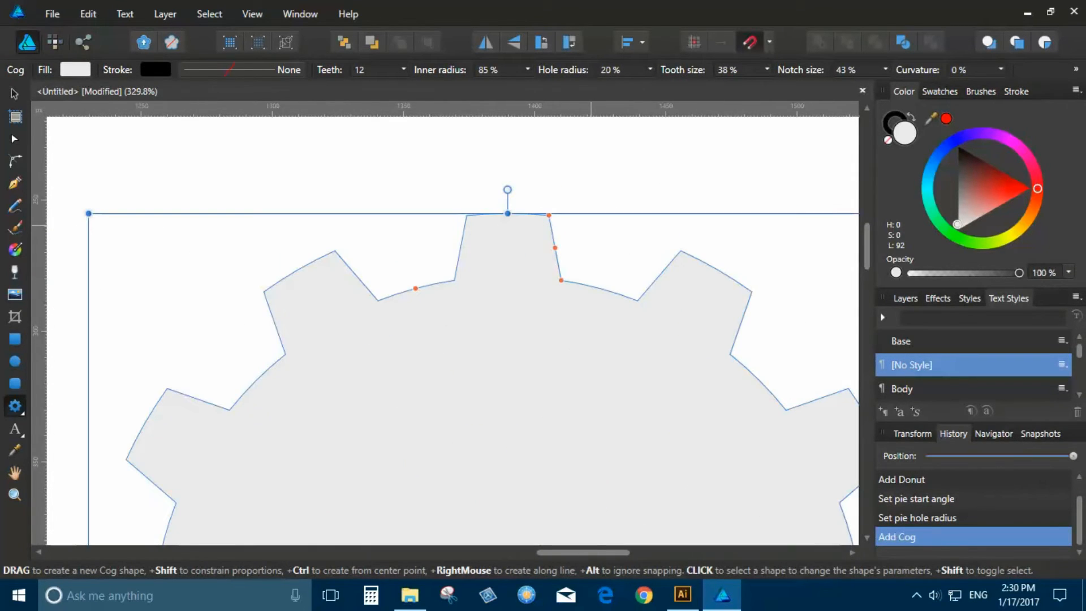
scroll(378, 213, "down", 3)
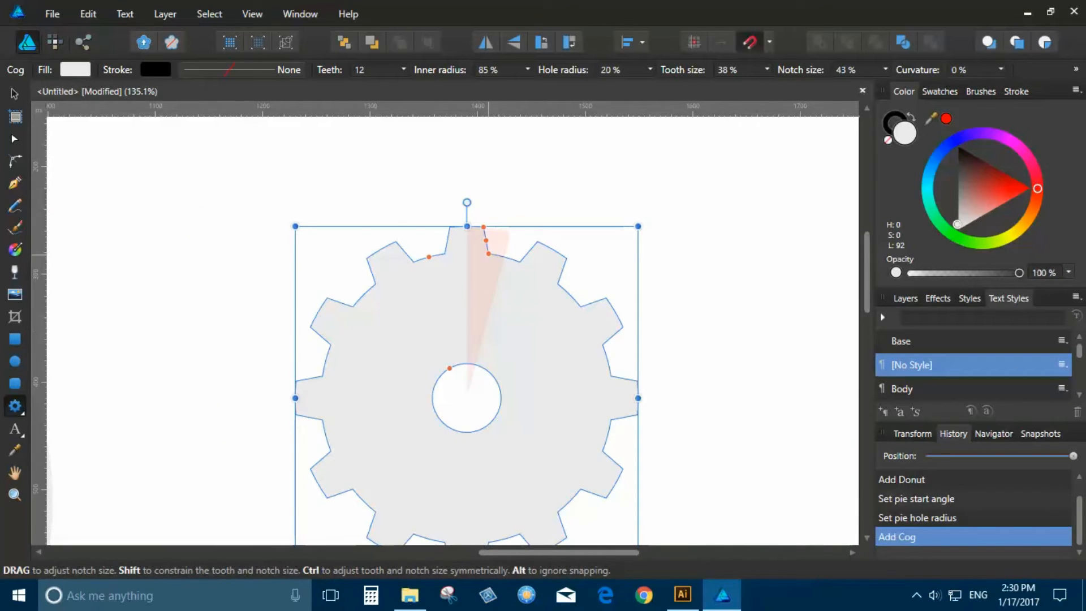
left_click_drag(490, 255, 429, 257)
mouse_move(484, 226)
left_mouse_down()
mouse_move(474, 227)
mouse_move(489, 227)
left_mouse_up()
left_click_drag(450, 369, 414, 307)
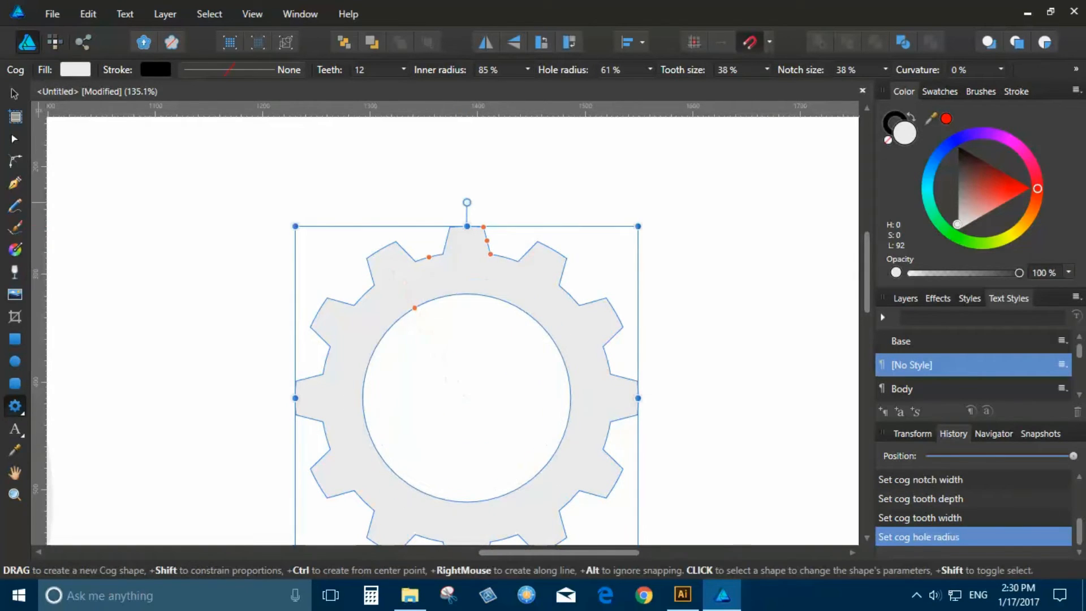
key("v")
scroll(447, 285, "down", 1)
right_click(452, 231)
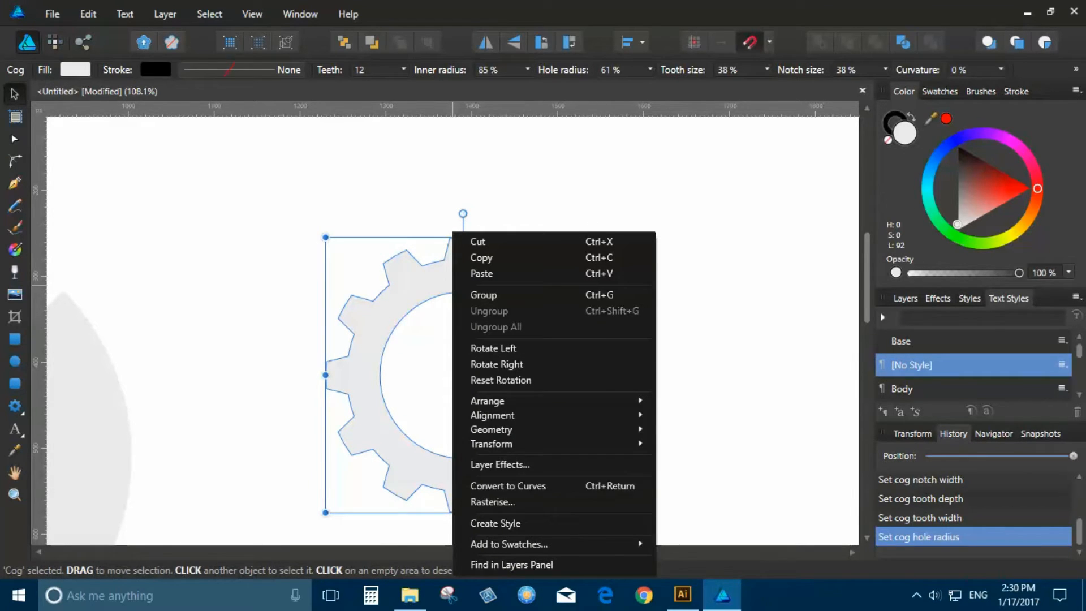
left_click(217, 317)
scroll(497, 271, "up", 1)
Step: Round the notch corner just left of the cog's top tooth to a 33 px radius with the Corner tool
left_click(477, 281)
scroll(476, 282, "up", 3)
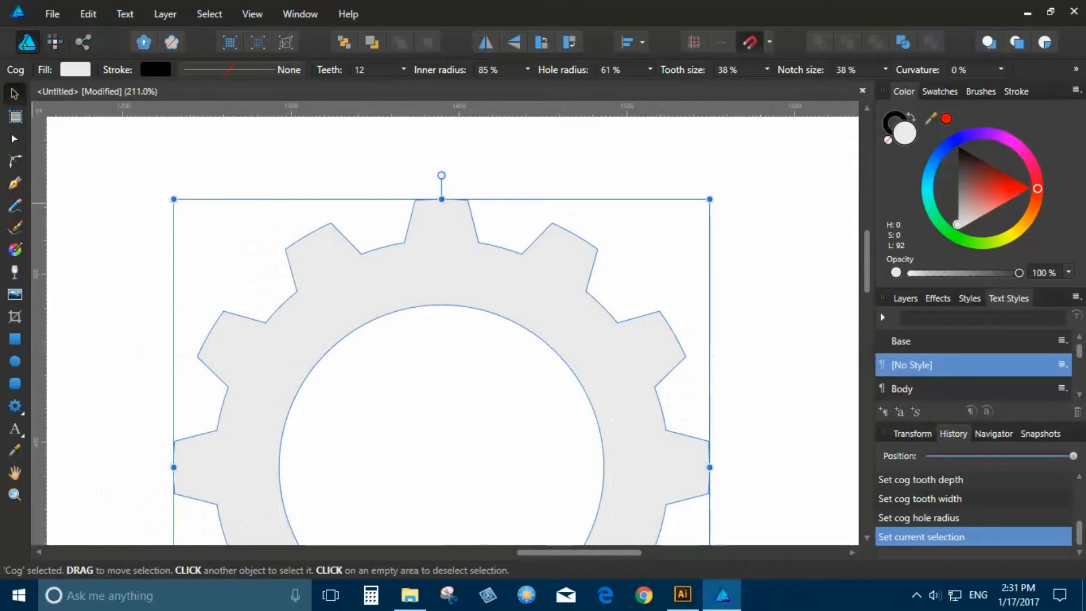
left_click(15, 161)
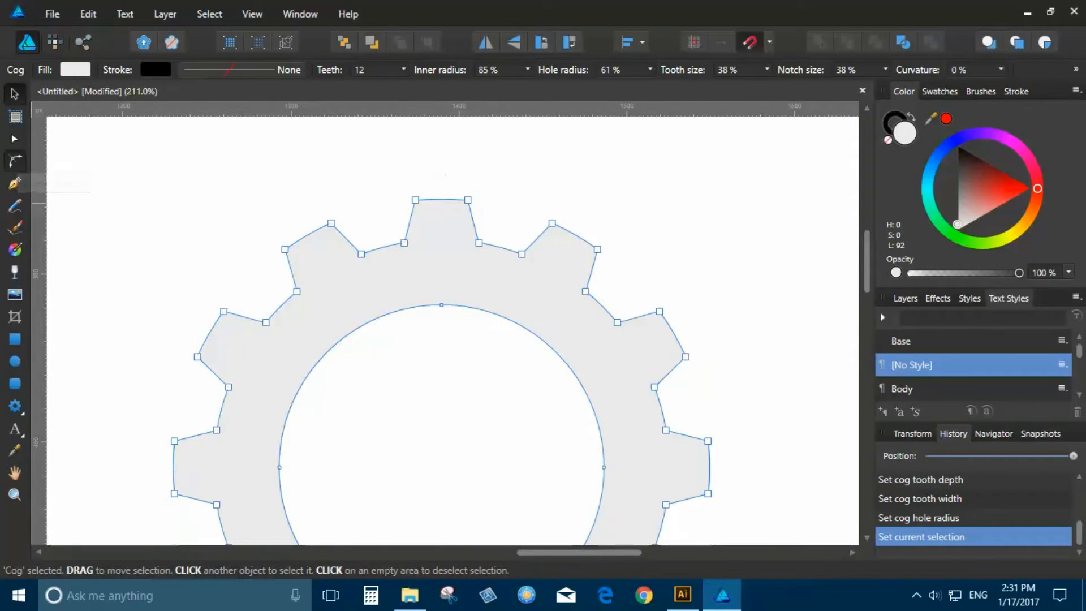
scroll(361, 249, "up", 4)
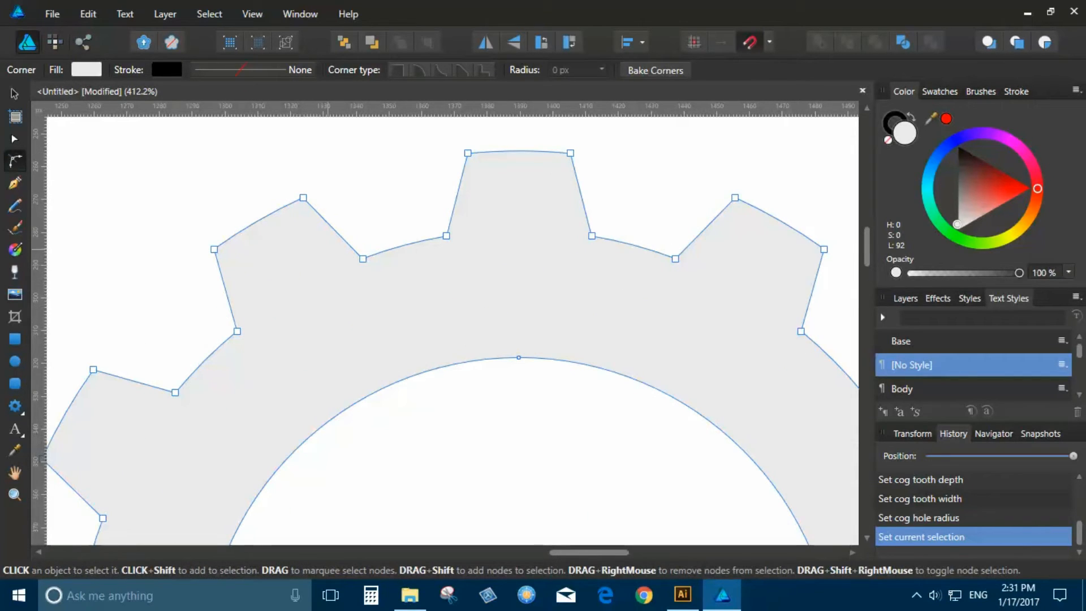
left_click(363, 259)
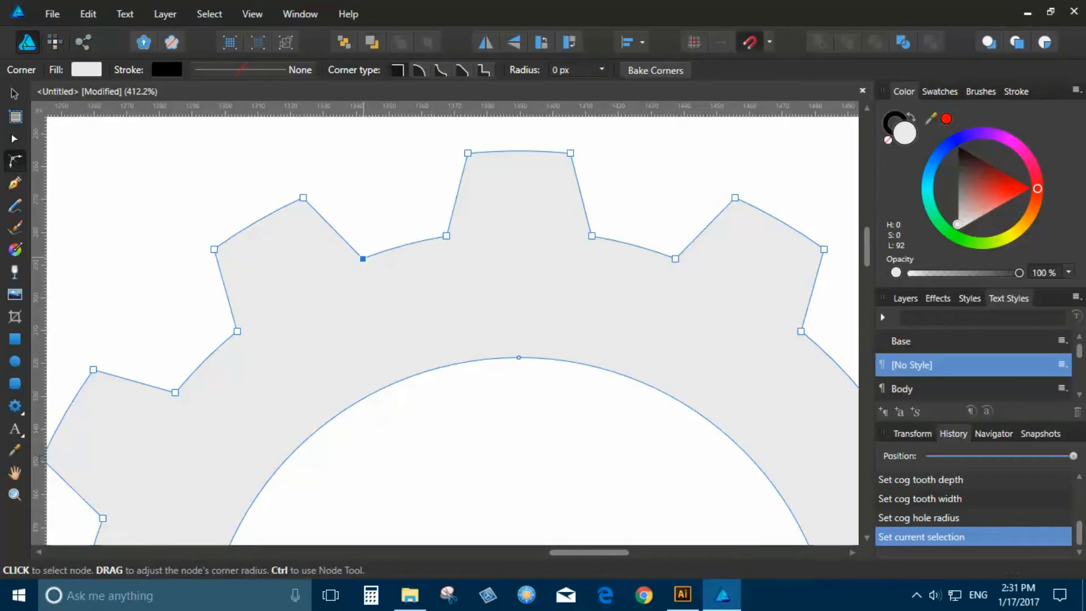
left_click_drag(362, 258, 394, 137)
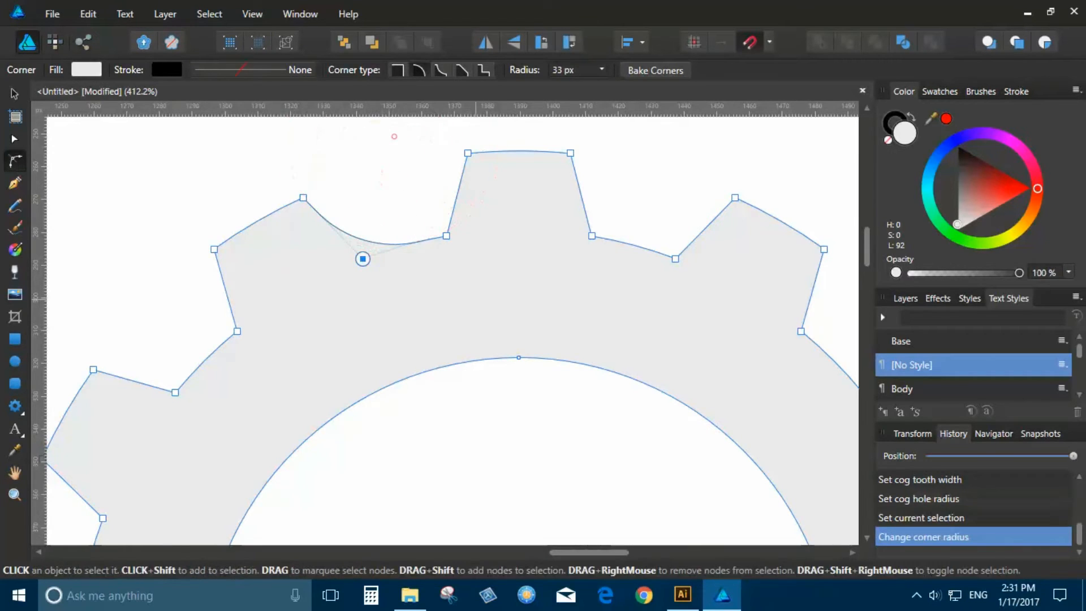
Step: Round three more cog corners: the top tooth's right base, the upper-left tooth's left base to 44 px, and the next tooth's outer corner to 33.9 px
scroll(587, 255, "down", 1)
left_click(590, 239)
left_click_drag(591, 239, 639, 191)
left_click_drag(307, 315, 177, 282)
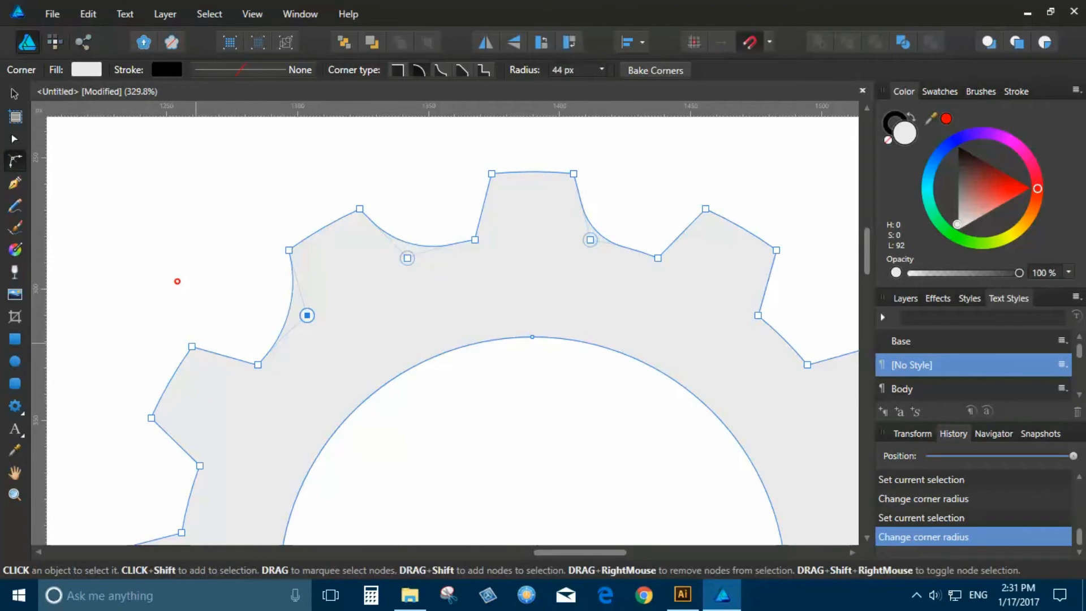
left_click(192, 346)
left_click_drag(192, 346, 228, 441)
scroll(228, 441, "down", 2)
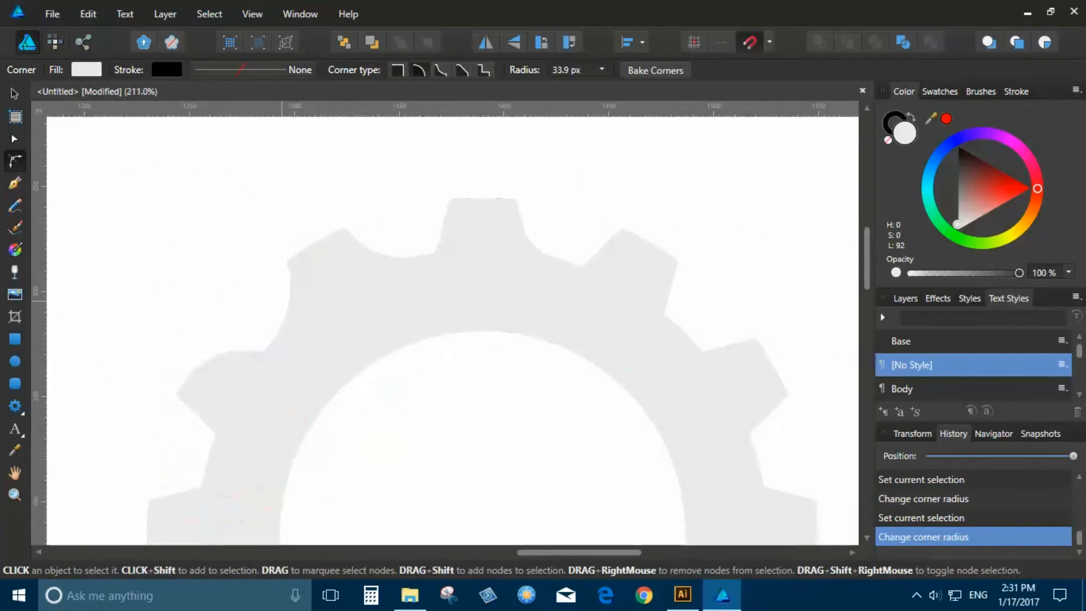
scroll(257, 377, "down", 1)
key("v")
left_click(174, 214)
Step: Convert the cog with its rounded corners to plain curves
scroll(362, 268, "down", 2)
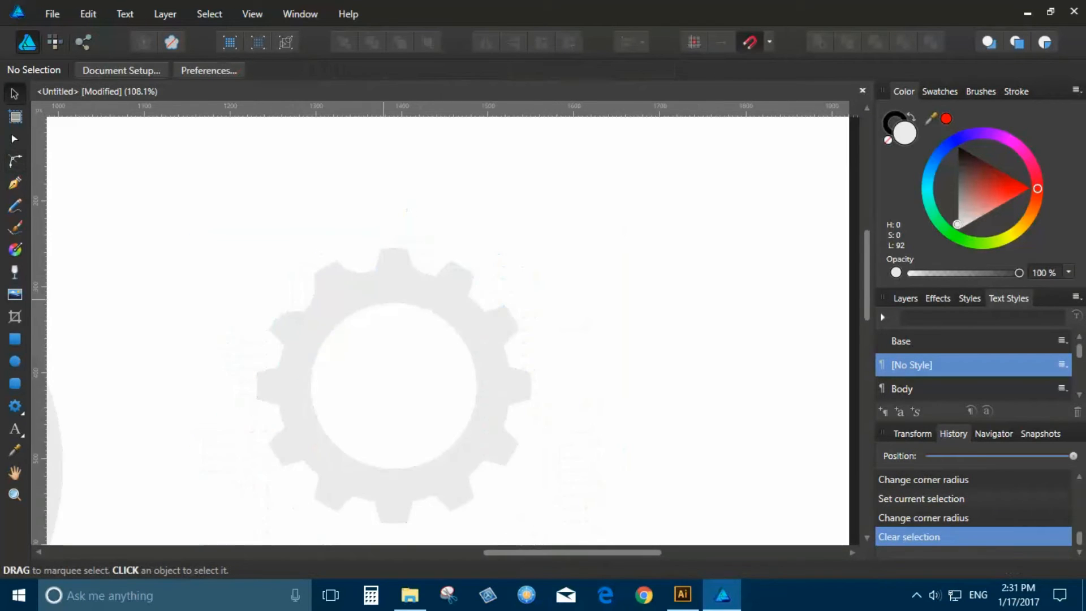
scroll(360, 303, "up", 3)
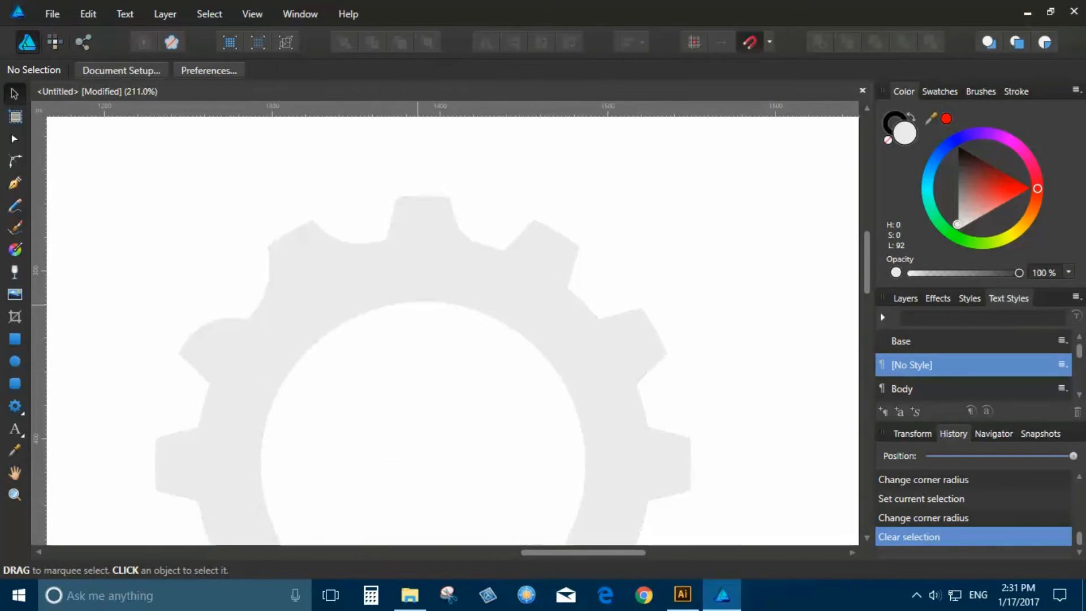
left_click(321, 313)
scroll(336, 286, "down", 2)
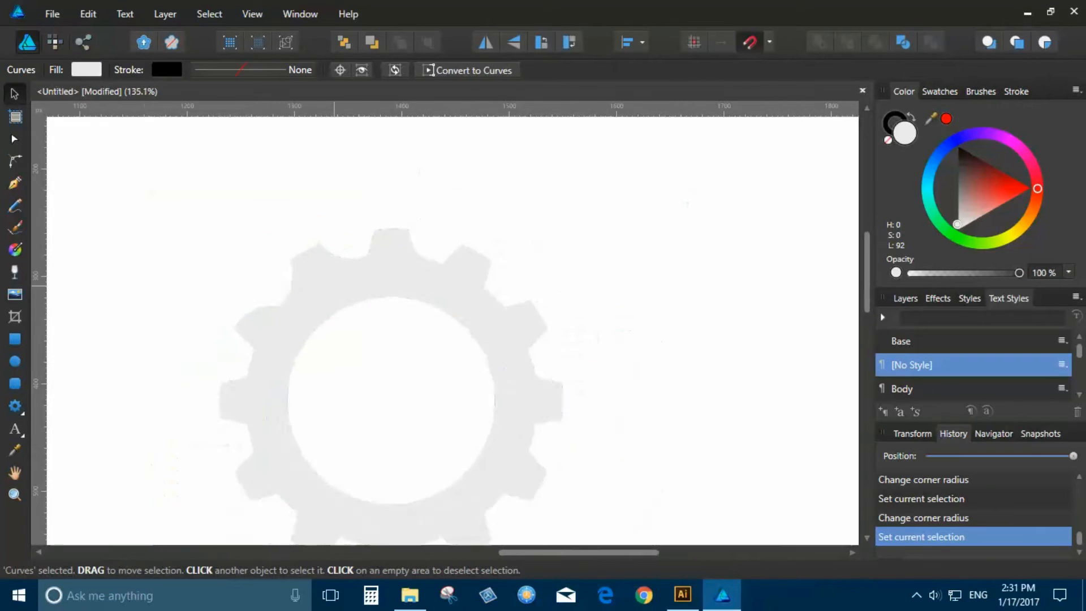
right_click(333, 231)
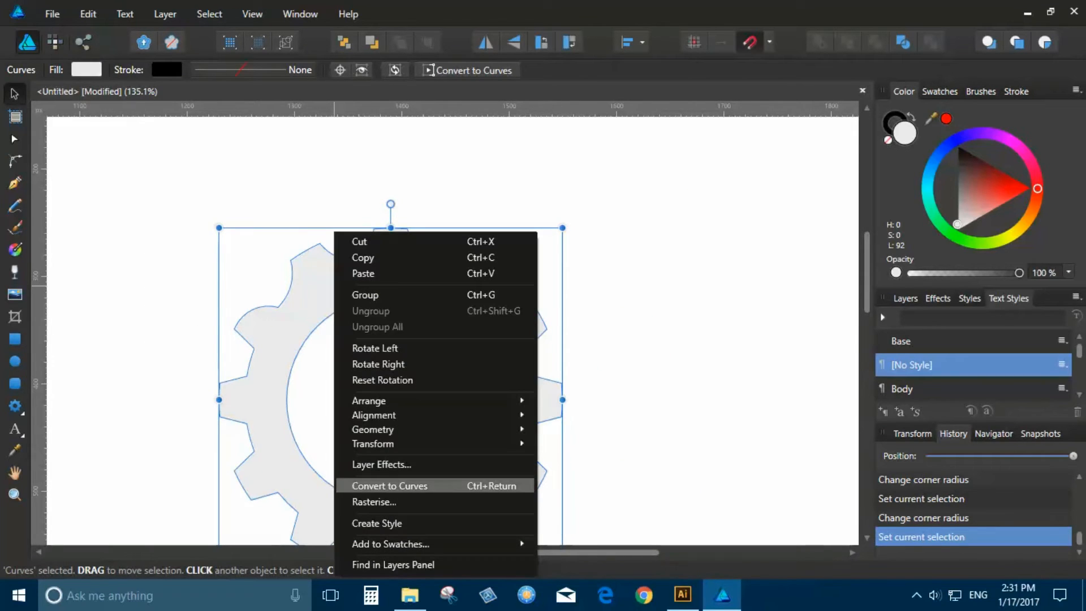
left_click(389, 486)
left_click(365, 345)
left_click(352, 268)
Step: Examine the converted cog's nodes with the Node tool, and deselect the cog
left_click(15, 139)
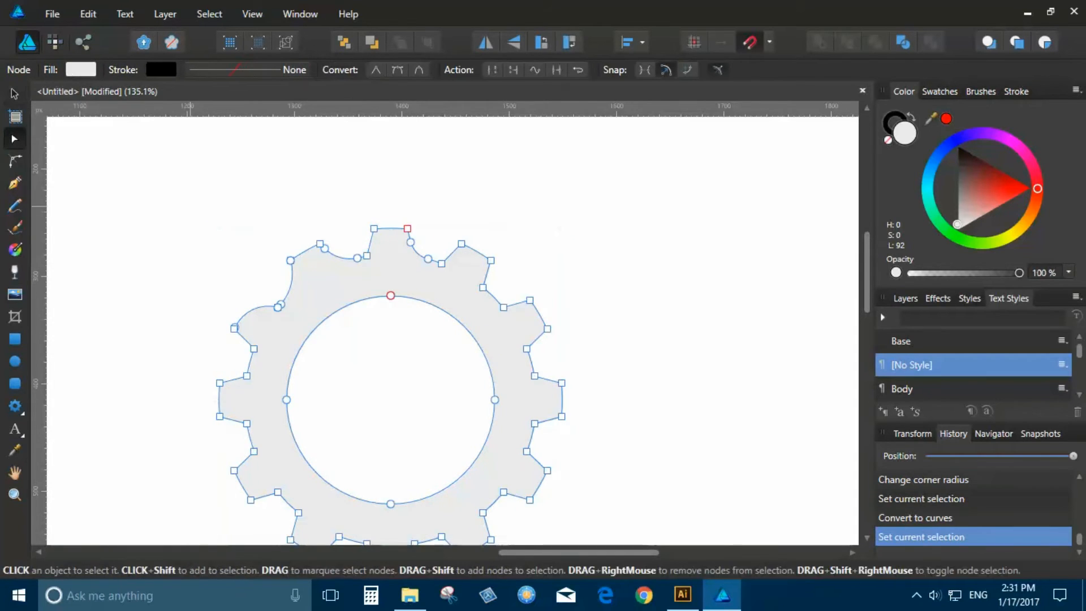
scroll(369, 263, "up", 3)
scroll(498, 264, "up", 3)
scroll(430, 272, "down", 5)
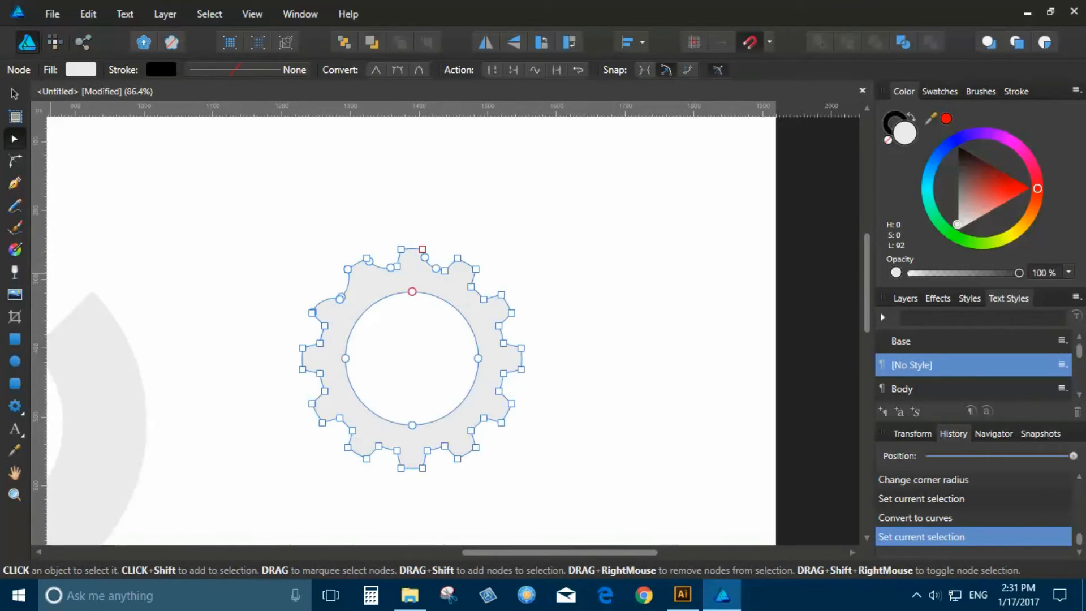
key("v")
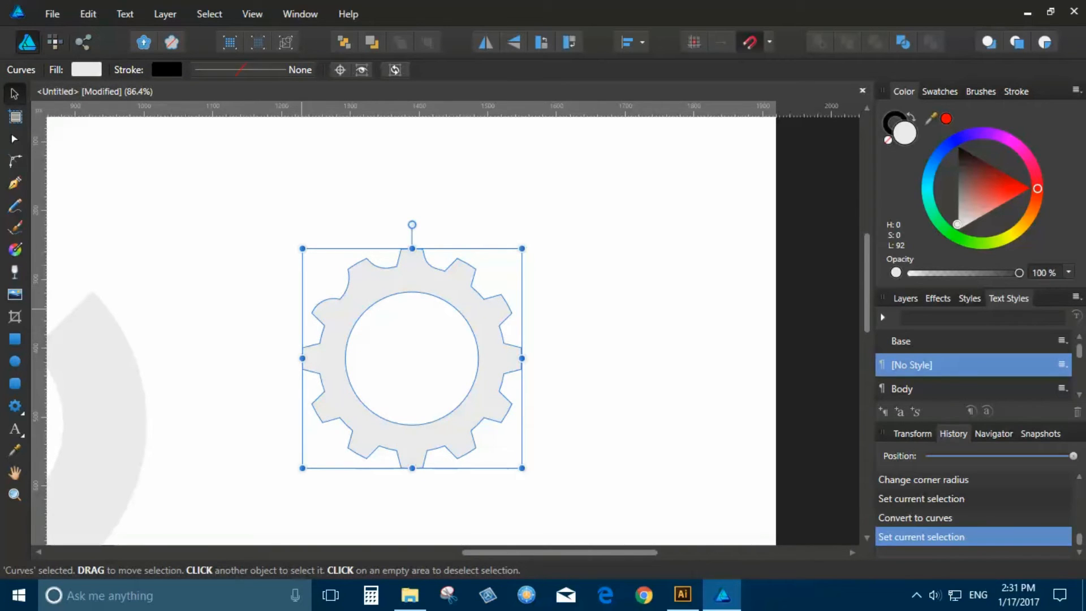
left_click(306, 207)
Step: Turn on Split View and place its divider over the left part of the donut
scroll(389, 286, "down", 3)
scroll(392, 290, "up", 1)
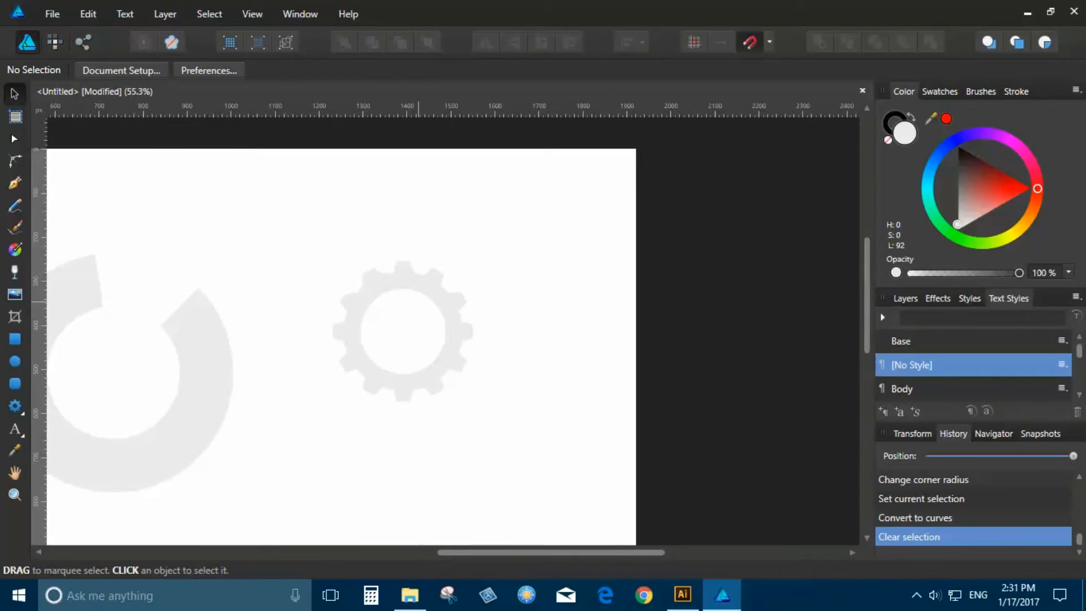
scroll(507, 317, "down", 1)
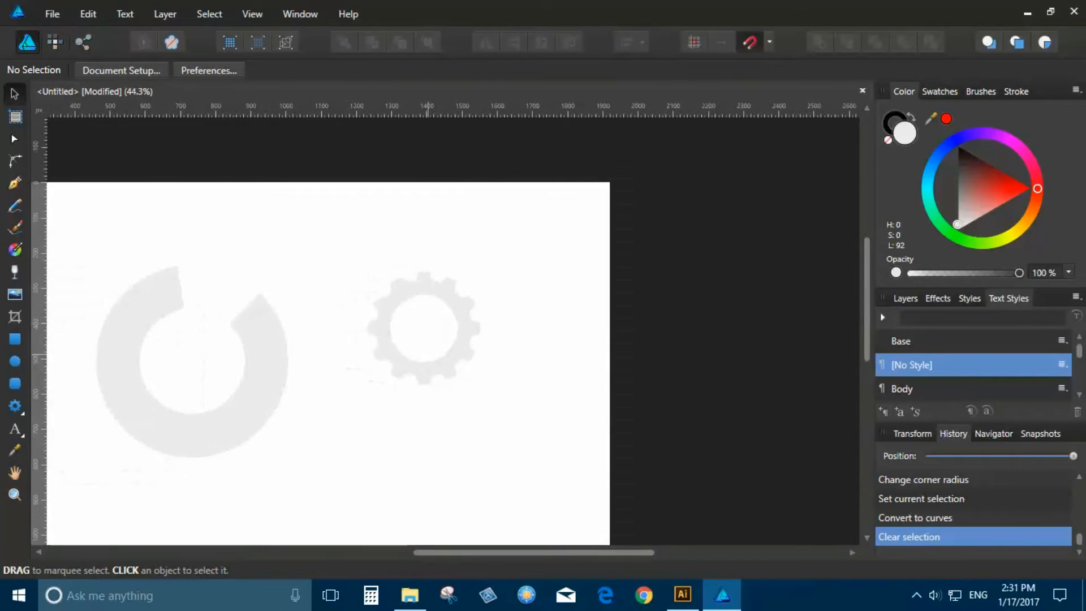
scroll(429, 355, "down", 2)
scroll(360, 353, "up", 2)
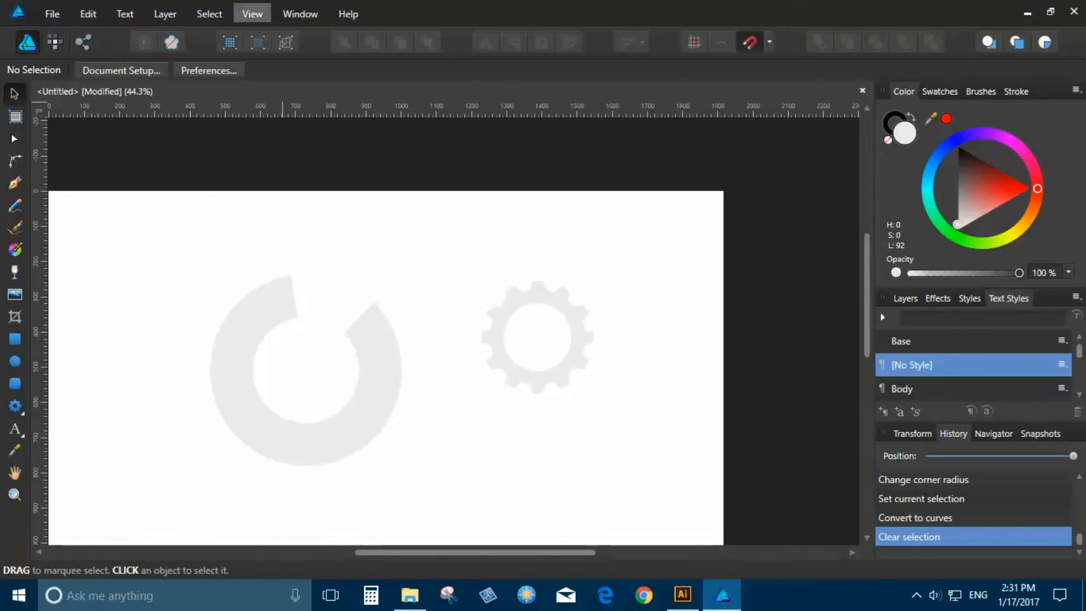
left_click(253, 14)
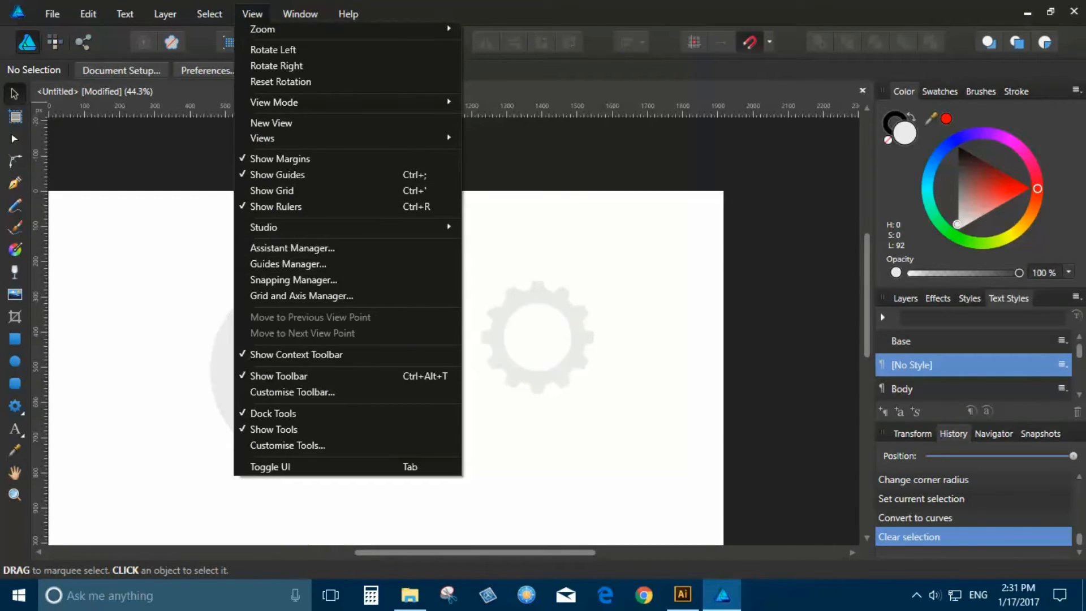
mouse_move(275, 102)
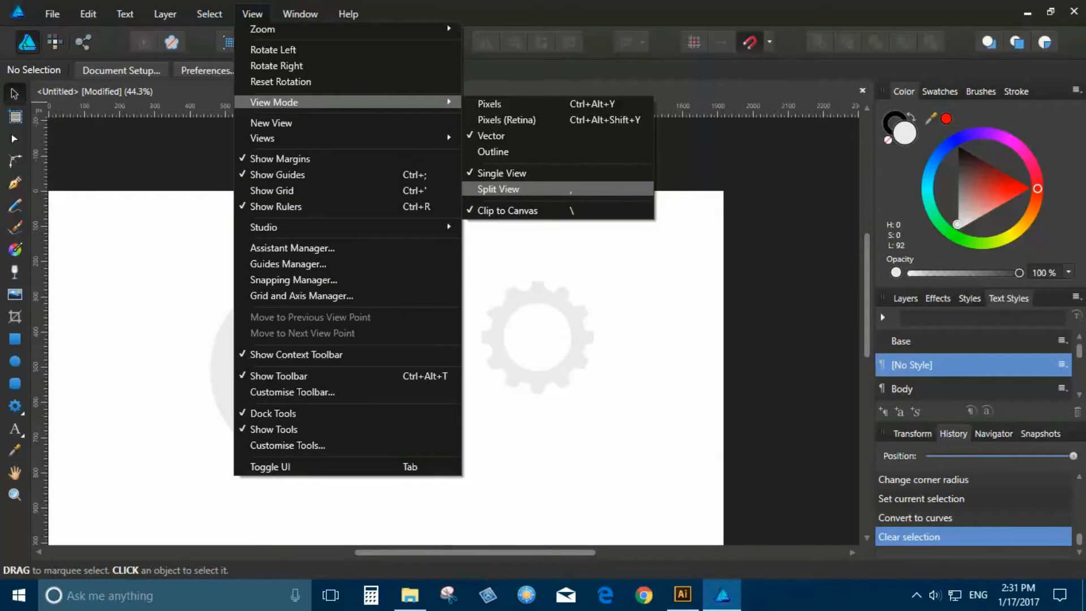
left_click(498, 189)
left_click_drag(445, 317, 274, 331)
Step: Compare the vector and pixel rendering of the donut's upper edge on both sides of the split divider
scroll(273, 332, "up", 4)
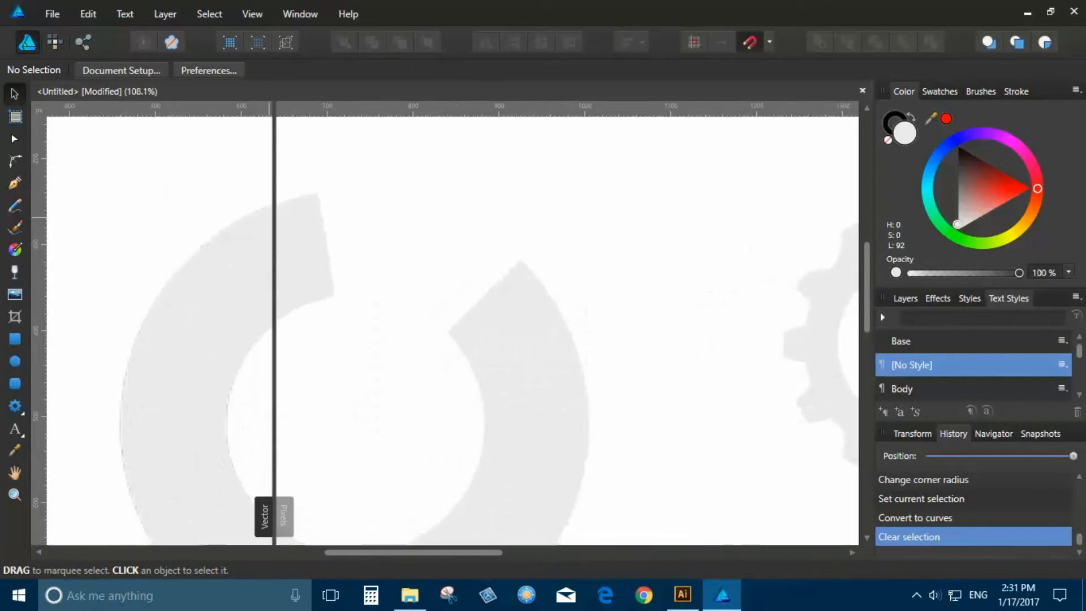
scroll(273, 332, "up", 6)
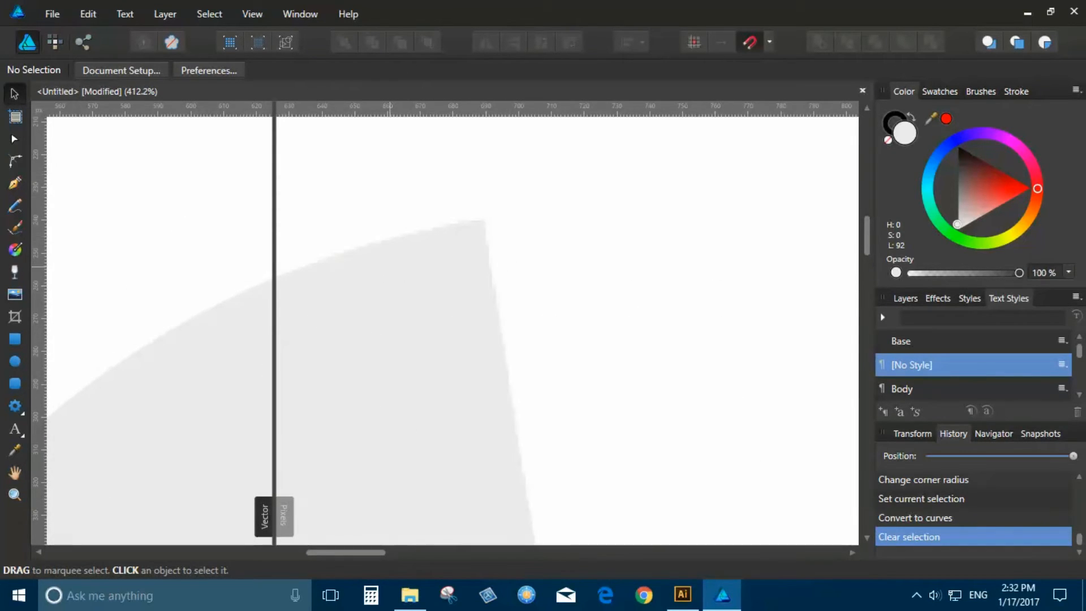
scroll(274, 332, "up", 7)
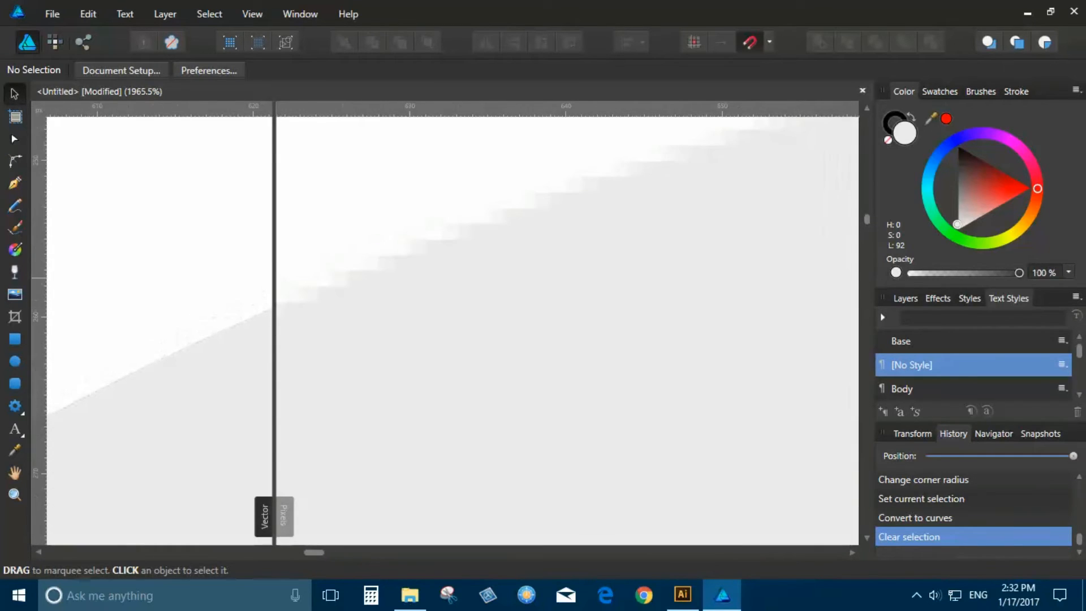
left_click_drag(274, 331, 306, 332)
scroll(373, 277, "down", 6)
Step: Fill the donut with a linear grey gradient running from darker at its lower left to lighter at its upper right
left_click(374, 277)
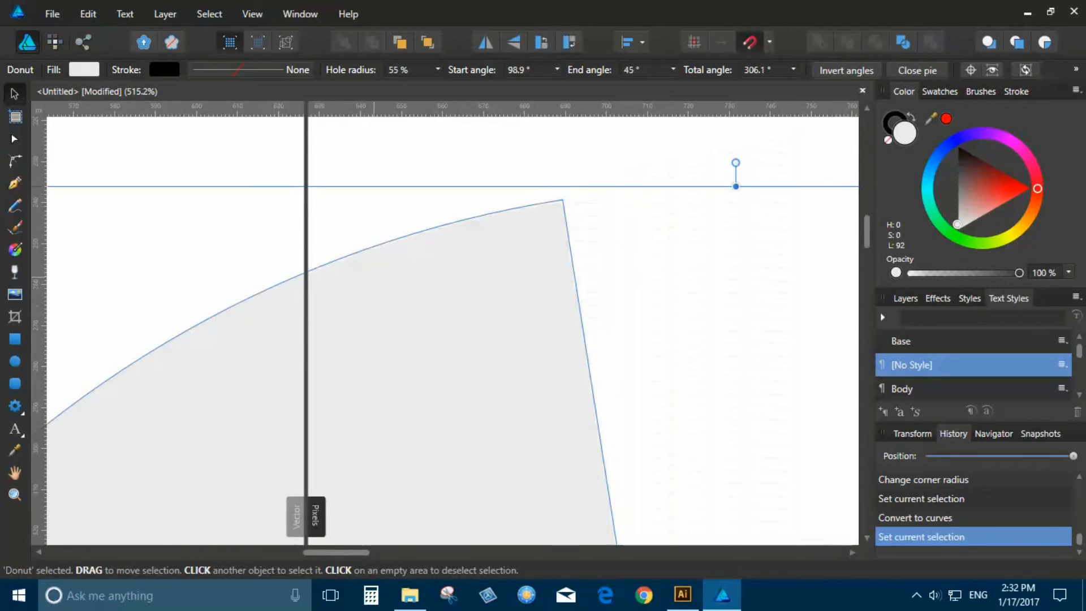
key("g")
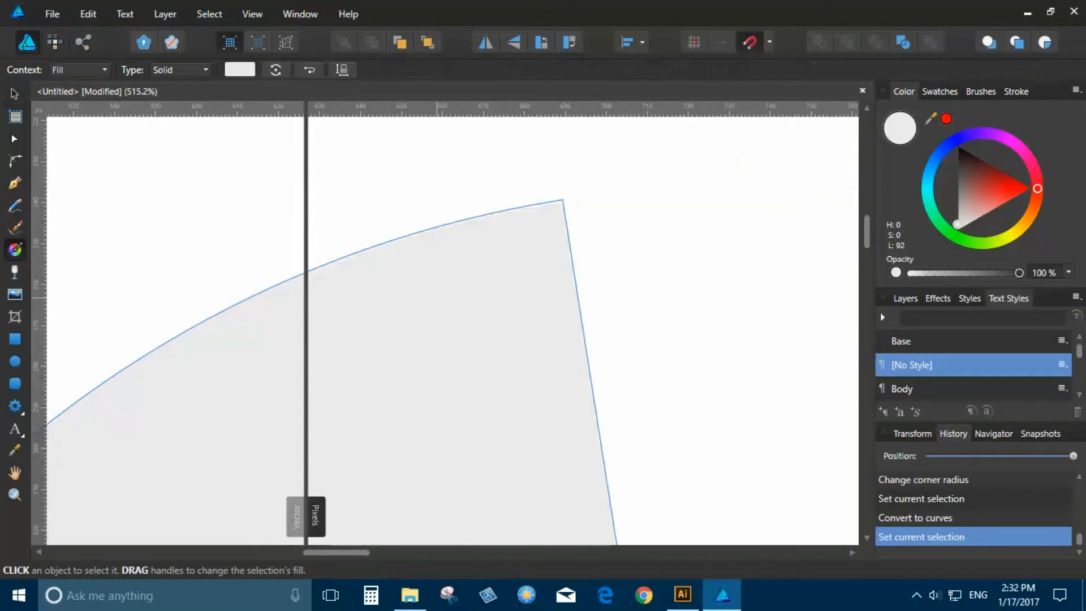
left_click(437, 298)
scroll(437, 286, "down", 5)
left_click_drag(447, 294, 231, 462)
scroll(329, 197, "down", 4)
left_click_drag(307, 297, 512, 429)
left_click_drag(505, 188, 312, 336)
Step: Examine the gradient donut's pixelated edge, and switch the pixel half of the split view to Vector mode
scroll(326, 238, "up", 15)
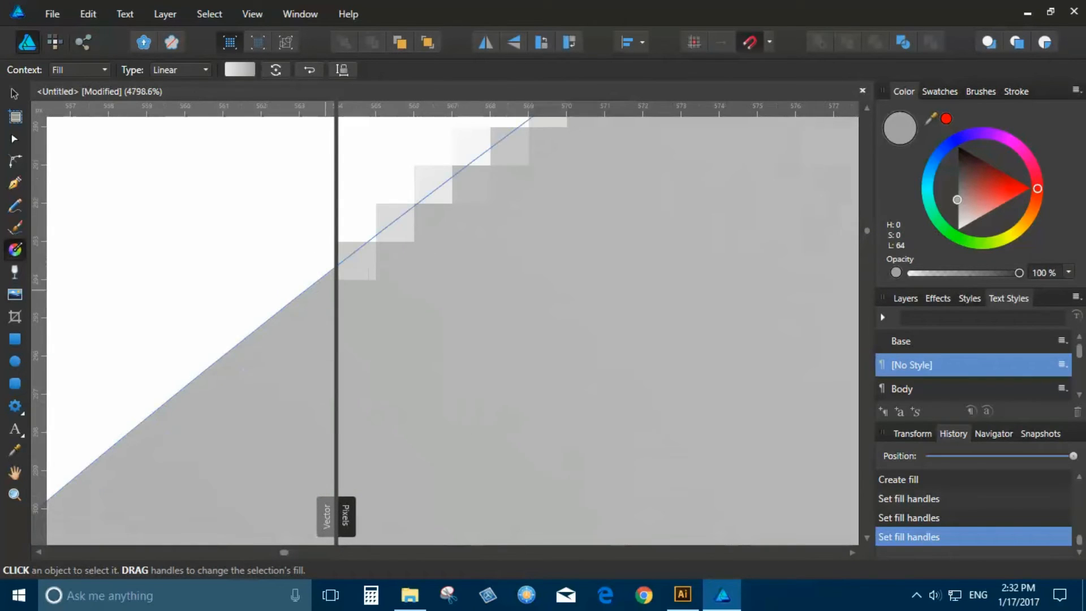
scroll(311, 245, "down", 18)
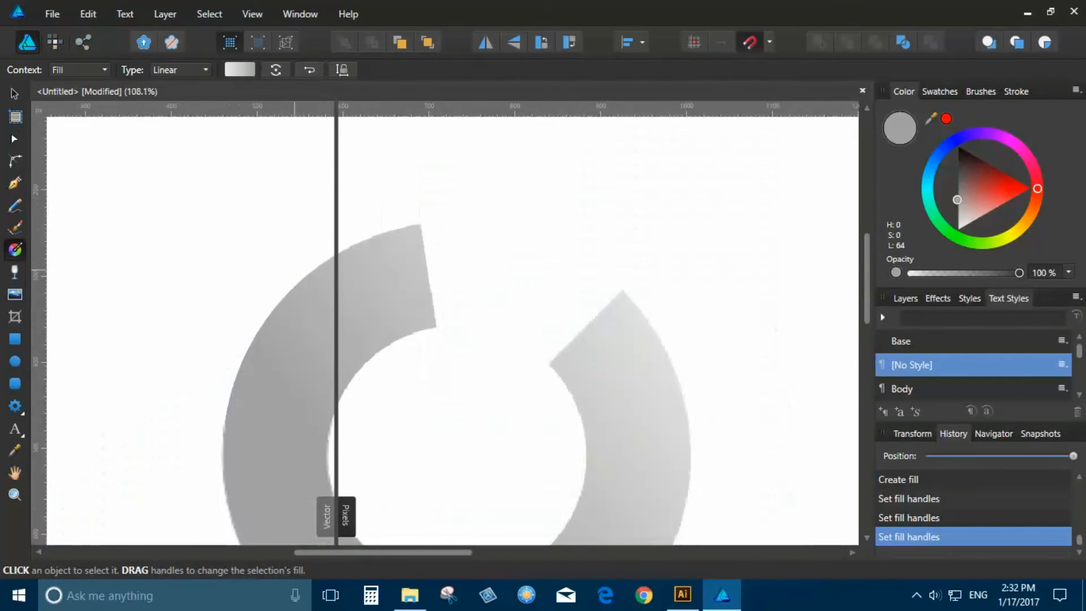
left_click(252, 13)
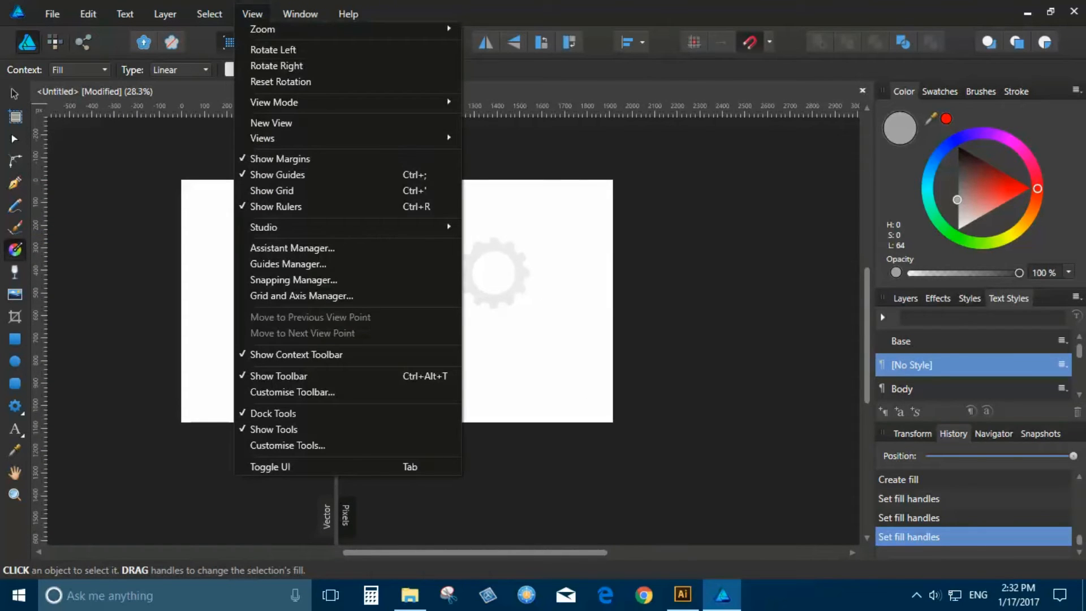
mouse_move(339, 102)
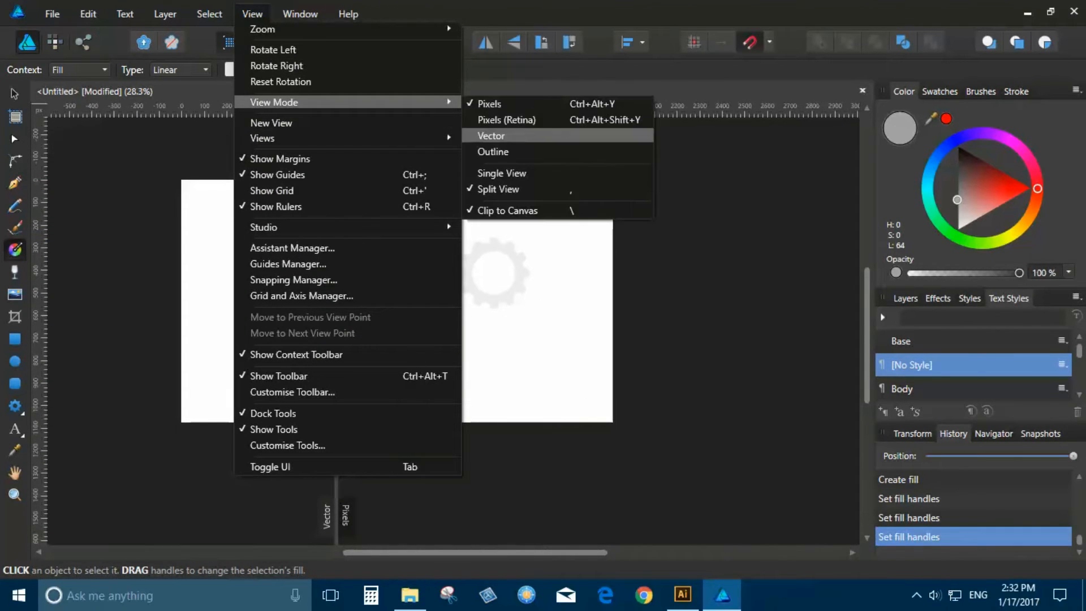
left_click(492, 135)
scroll(339, 256, "up", 10)
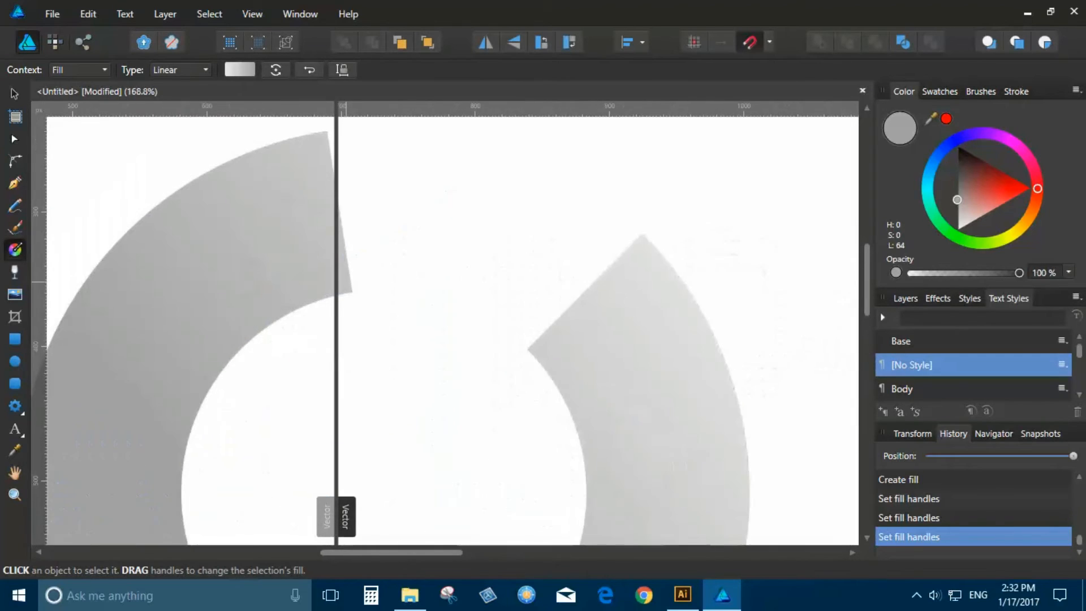
Step: Deselect the donut and roll the document history back to its very beginning to empty the page
left_click(15, 93)
scroll(269, 215, "down", 11)
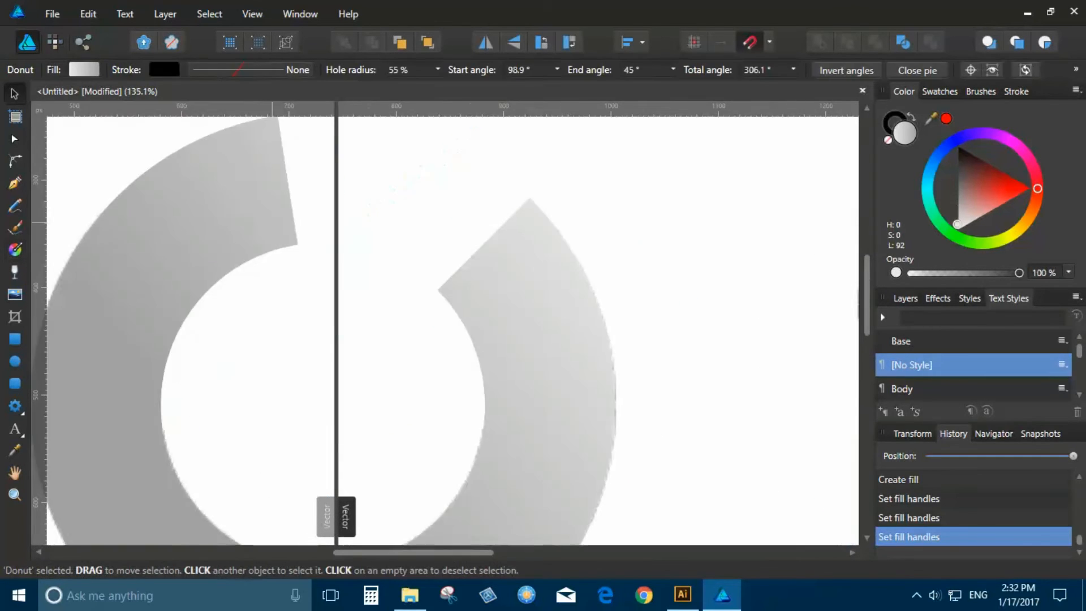
left_click(428, 293)
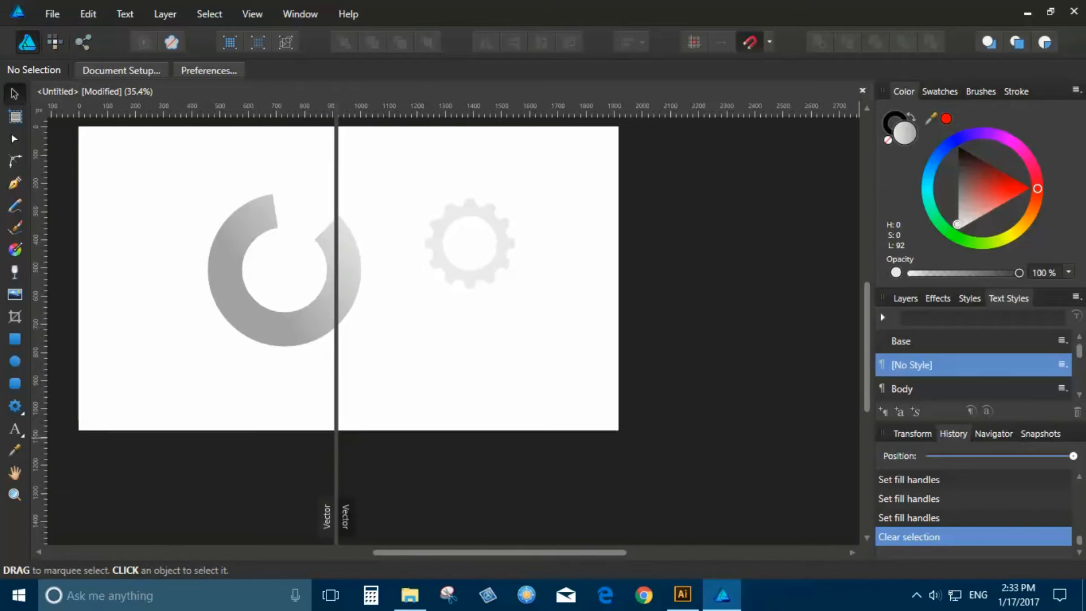
left_click_drag(1073, 456, 929, 455)
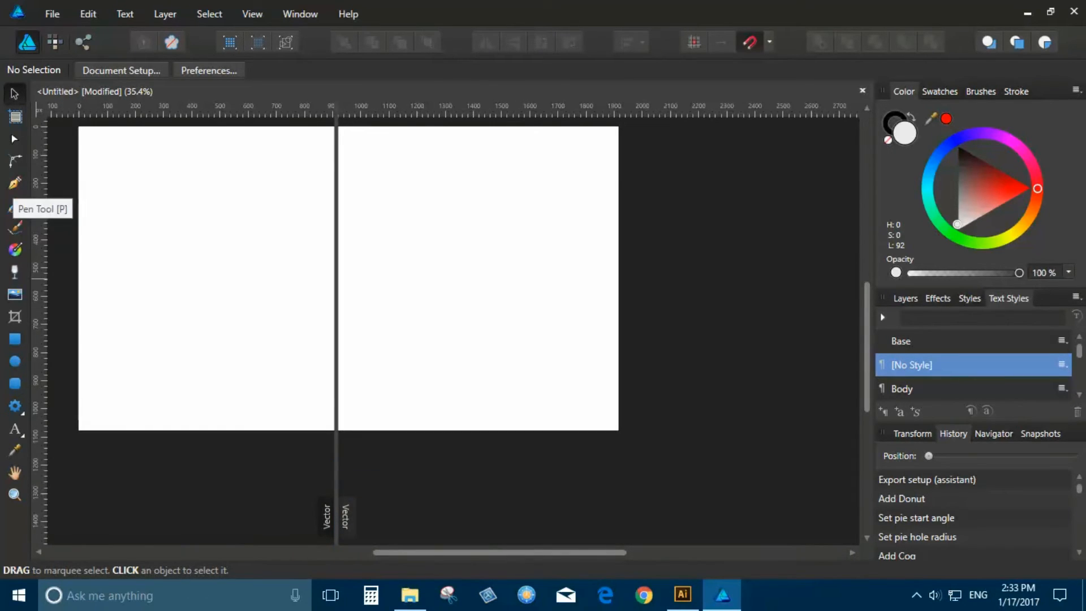
Step: Draw an open wavy curve of five nodes, about 1300 px wide, across the page's upper half with the Pen tool
left_click(14, 183)
scroll(285, 188, "up", 2)
scroll(235, 295, "down", 1)
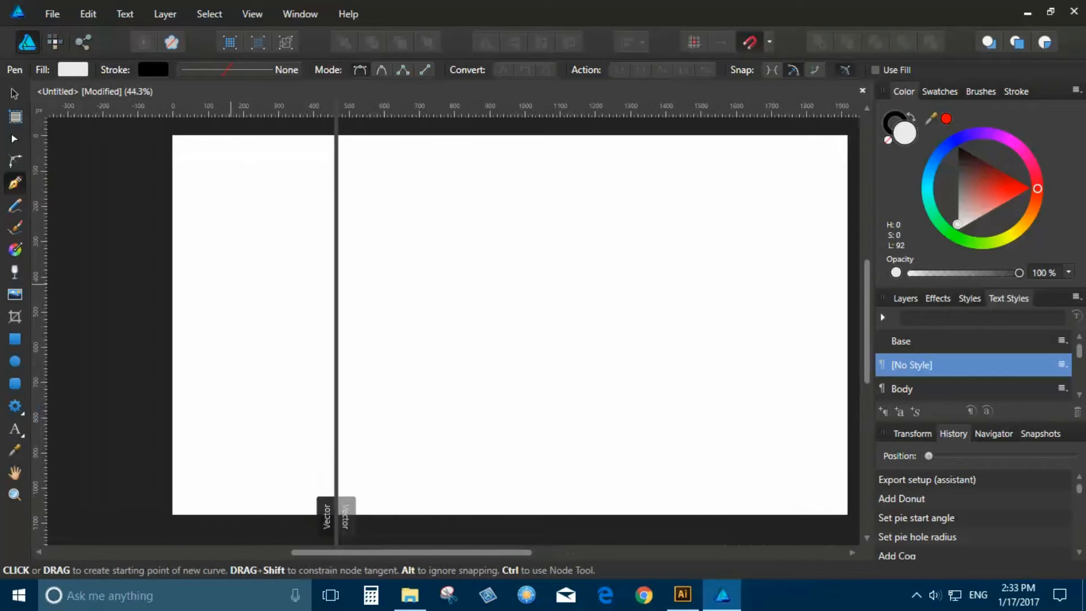
left_click(235, 294)
left_click_drag(355, 244, 446, 252)
left_click_drag(499, 292, 572, 317)
left_click_drag(650, 290, 686, 239)
left_click(694, 199)
key("a")
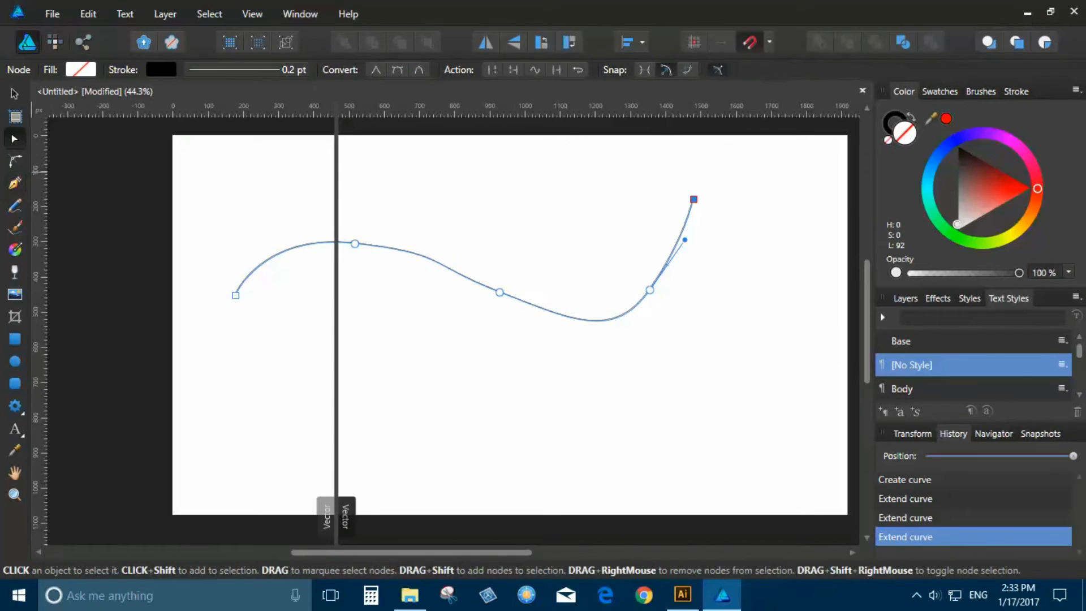
Step: Move the curve's second-to-last node about 100 px right and 40 px down, lengthen its upper handle slightly, and deselect the curve
scroll(686, 250, "up", 4)
scroll(606, 344, "up", 2)
left_click(590, 350)
scroll(482, 326, "down", 2)
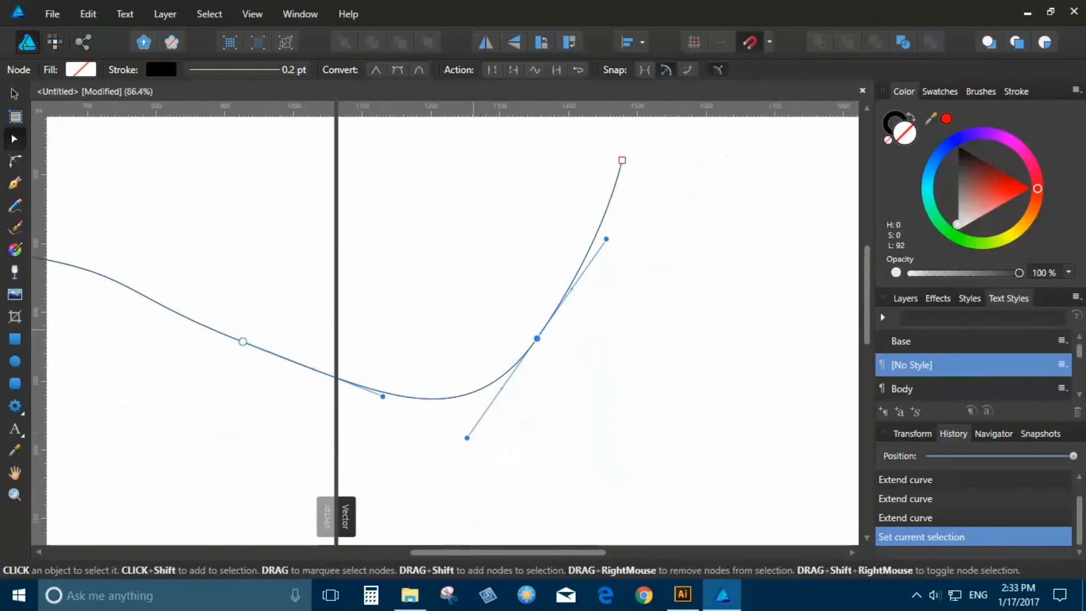
left_click_drag(537, 339, 608, 365)
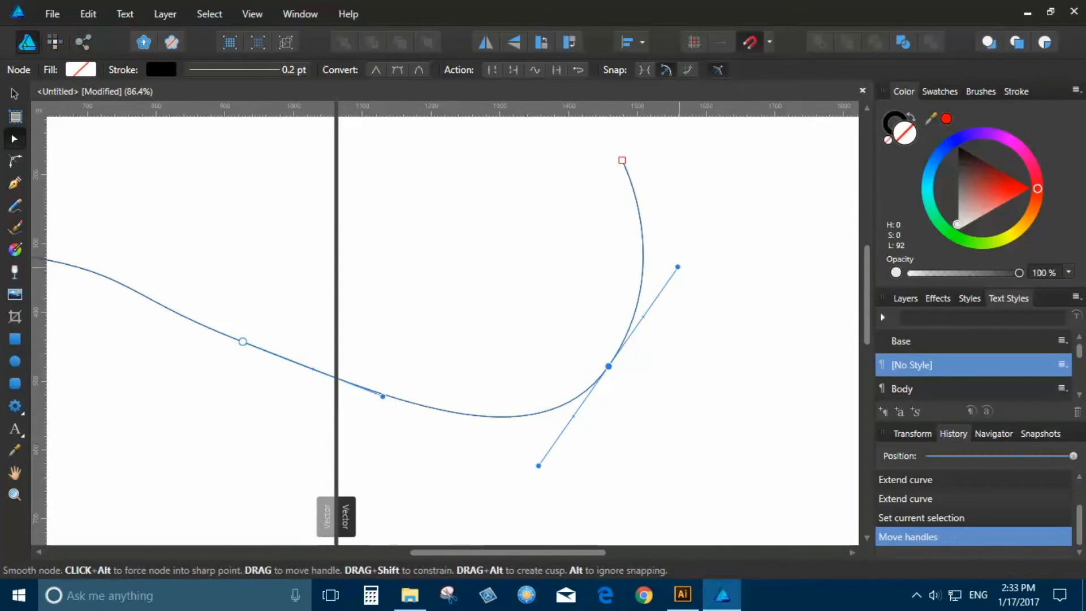
left_click_drag(678, 266, 703, 239)
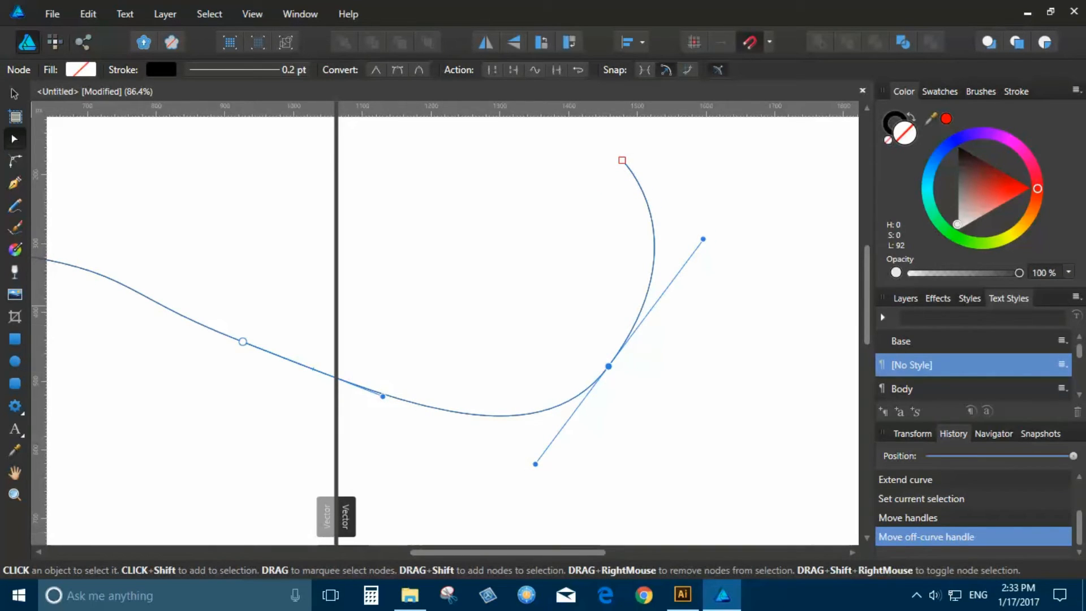
left_click(14, 94)
left_click(401, 334)
scroll(411, 336, "down", 3)
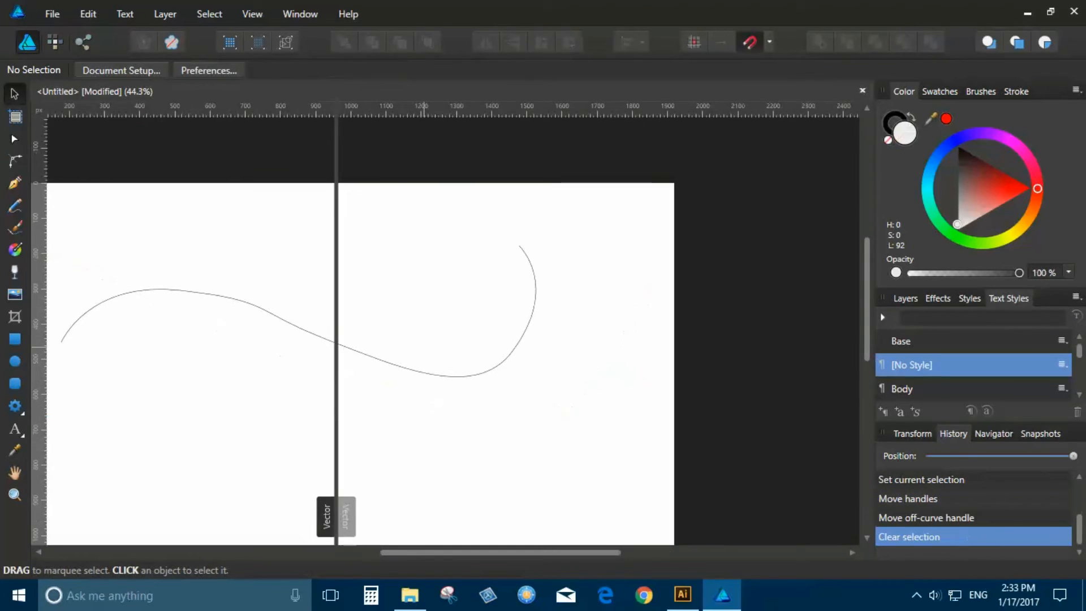
scroll(446, 348, "down", 2)
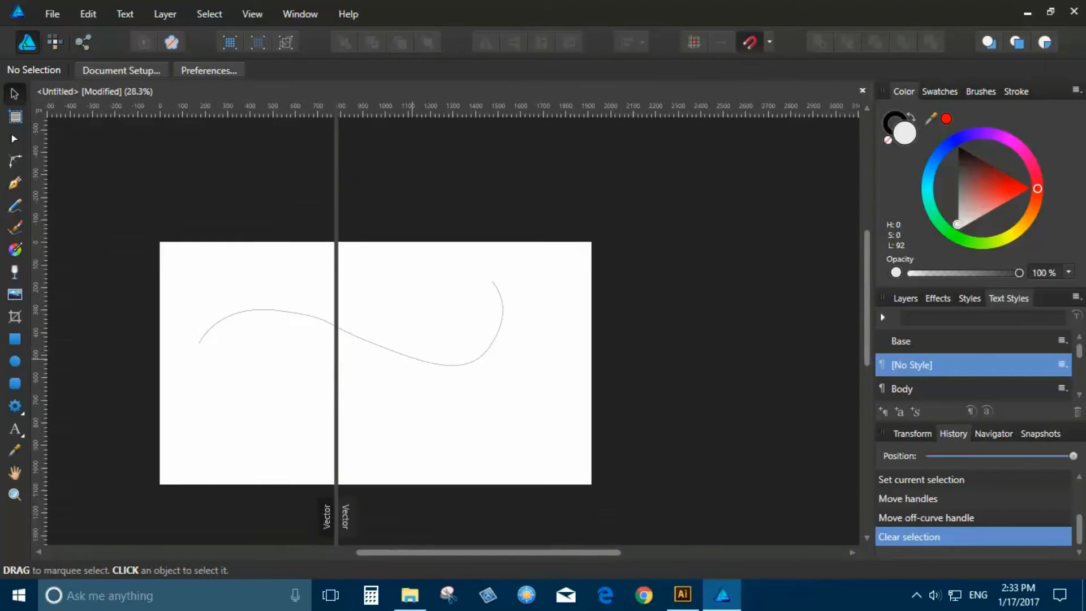
scroll(348, 341, "up", 2)
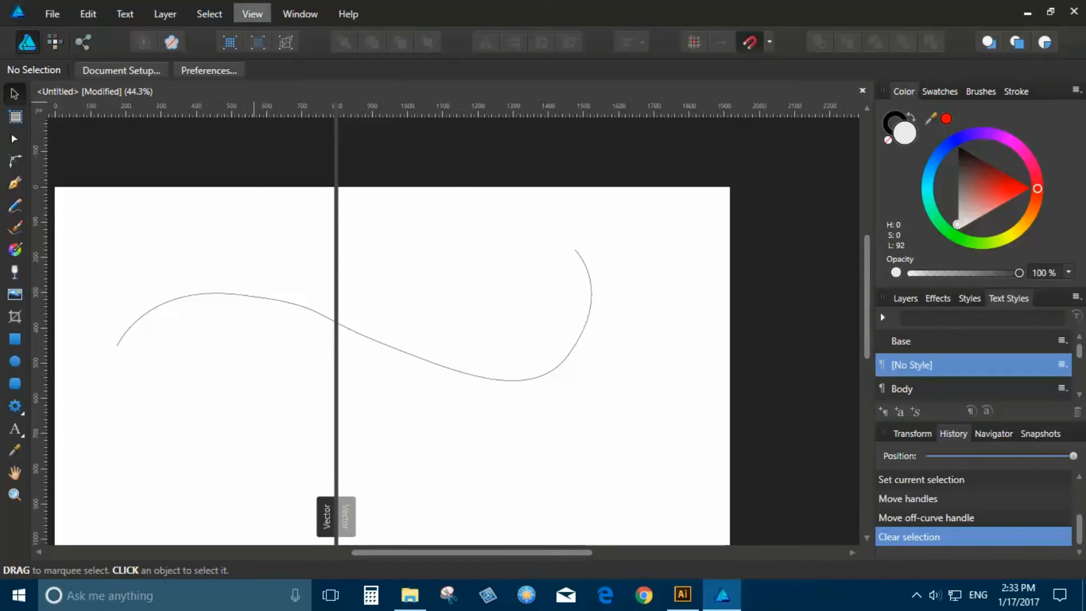
Step: Bring up the Assets library and look over its iOS 10 controls
left_click(252, 13)
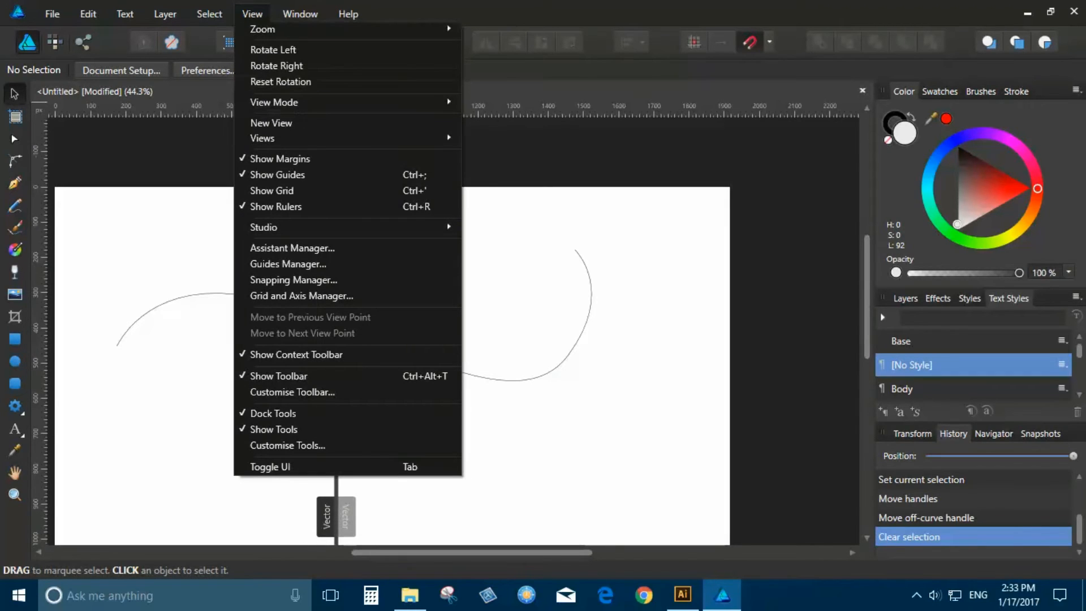
mouse_move(339, 227)
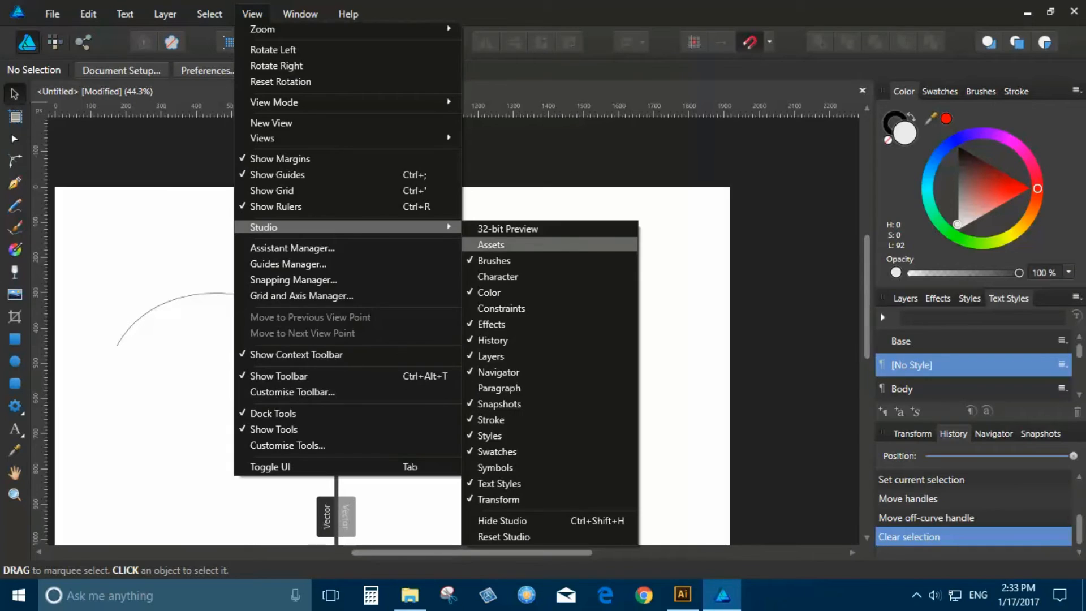
left_click(493, 245)
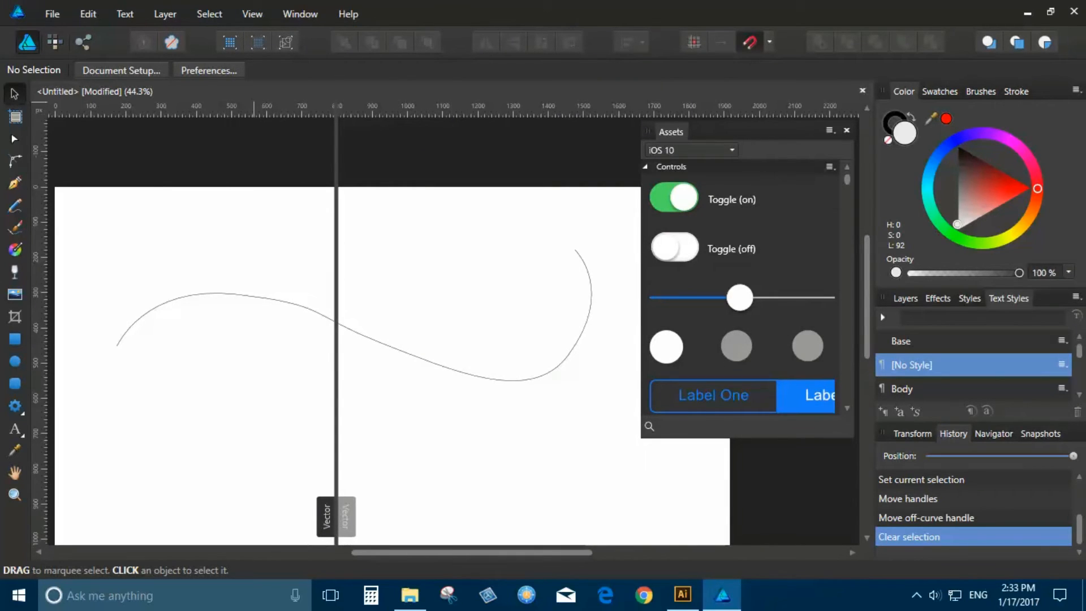
scroll(404, 391, "down", 2)
scroll(473, 417, "up", 1)
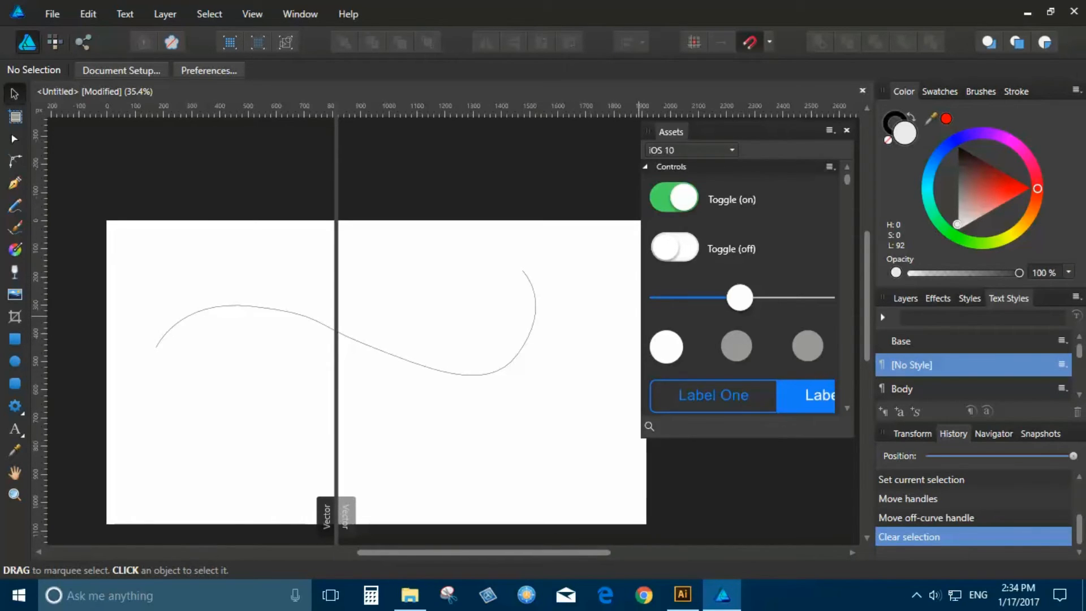
scroll(740, 295, "down", 2)
scroll(740, 294, "up", 2)
Step: Switch the asset library from iOS 10 to the Grade UI - Basic Elements set
left_click(692, 150)
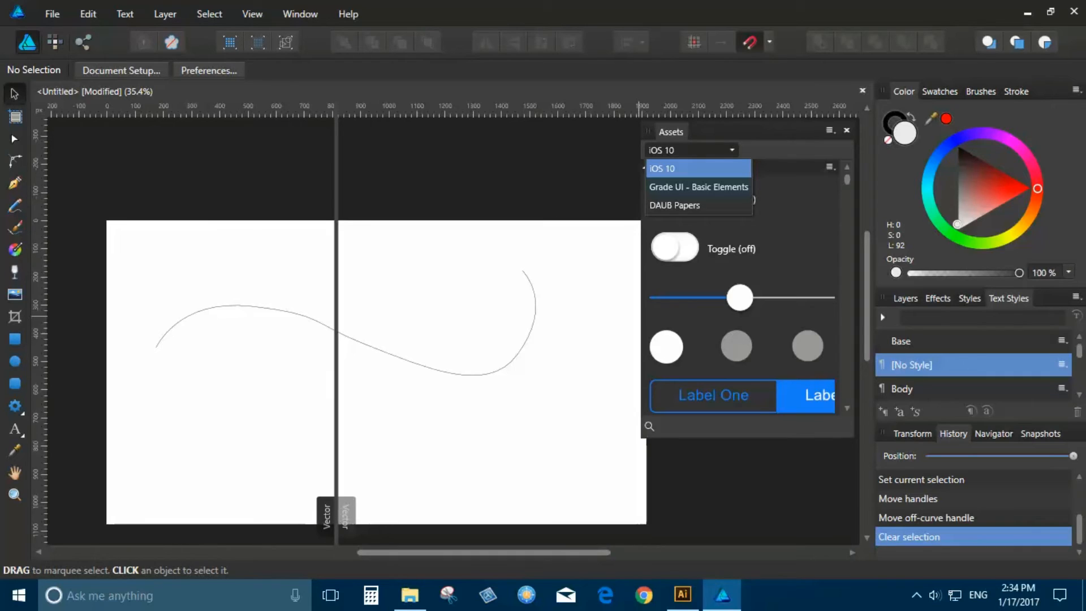
left_click(467, 294)
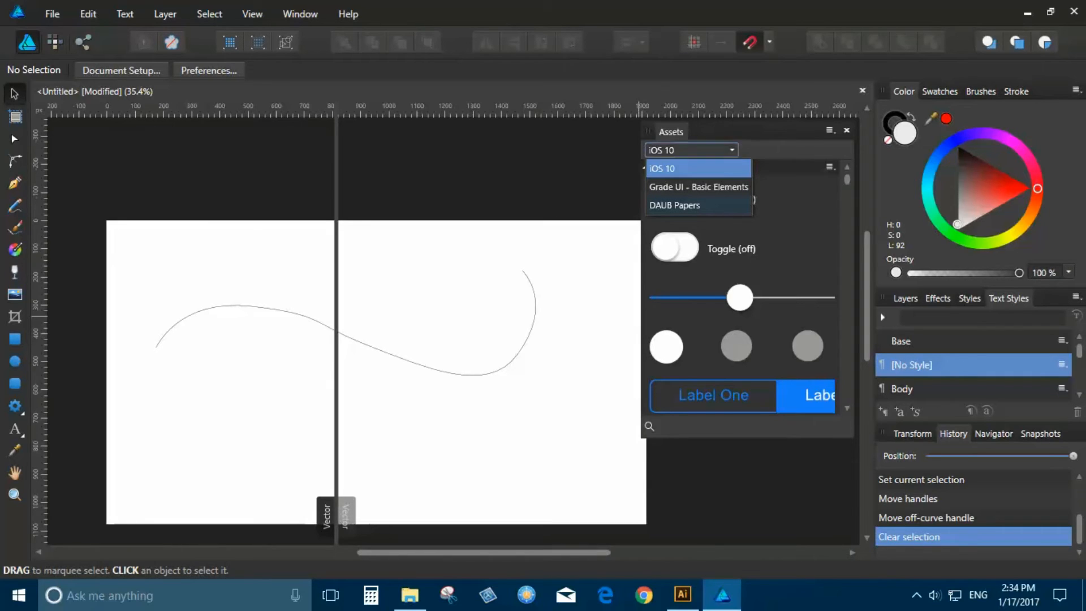
scroll(456, 299, "down", 1)
scroll(457, 300, "up", 2)
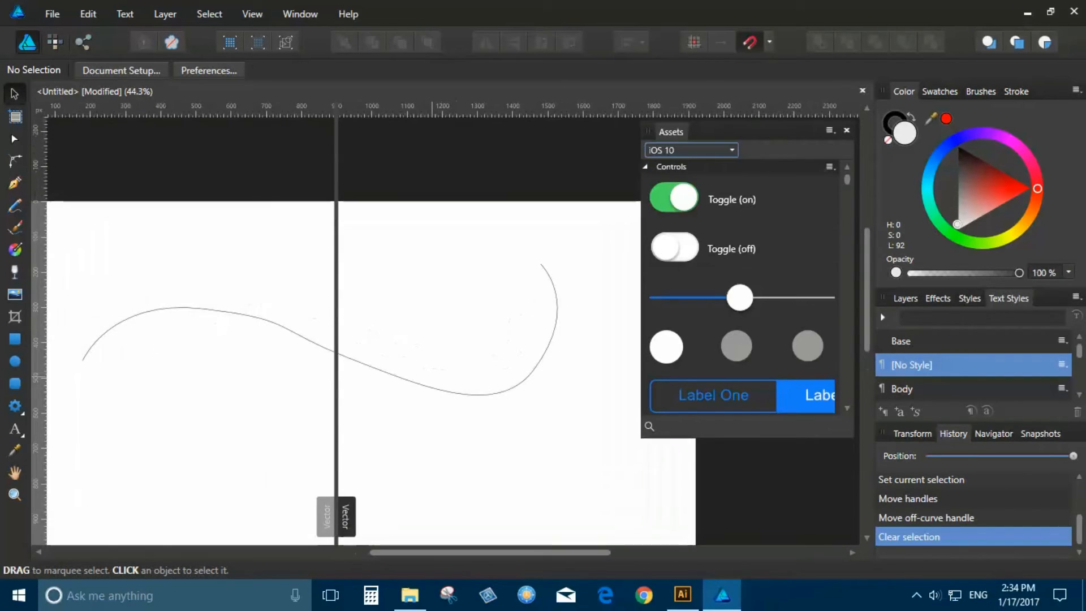
scroll(428, 376, "up", 1)
left_click(732, 150)
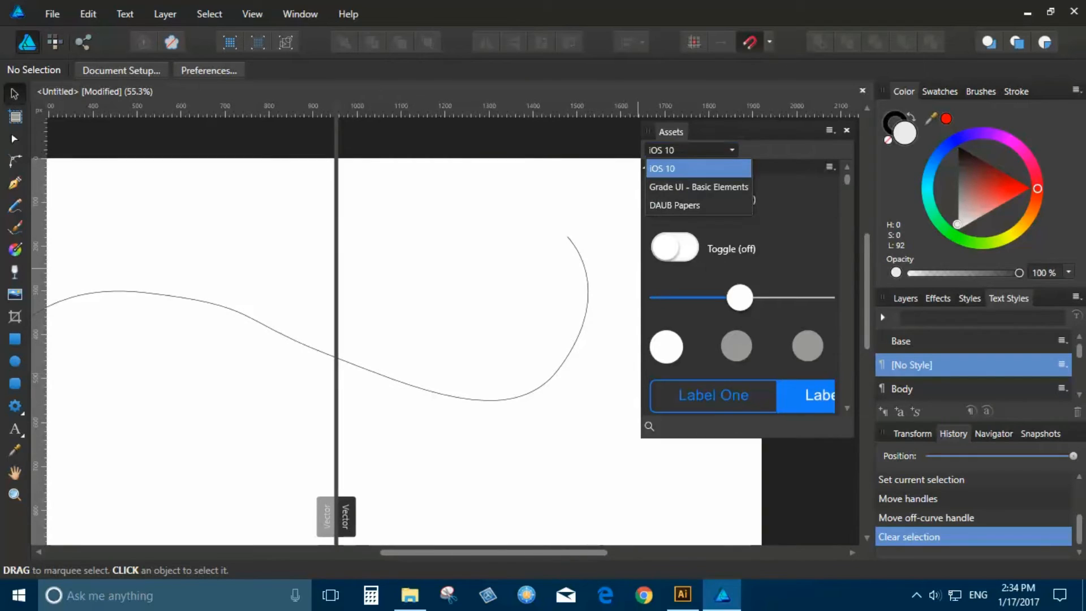
left_click(732, 150)
left_click(732, 150)
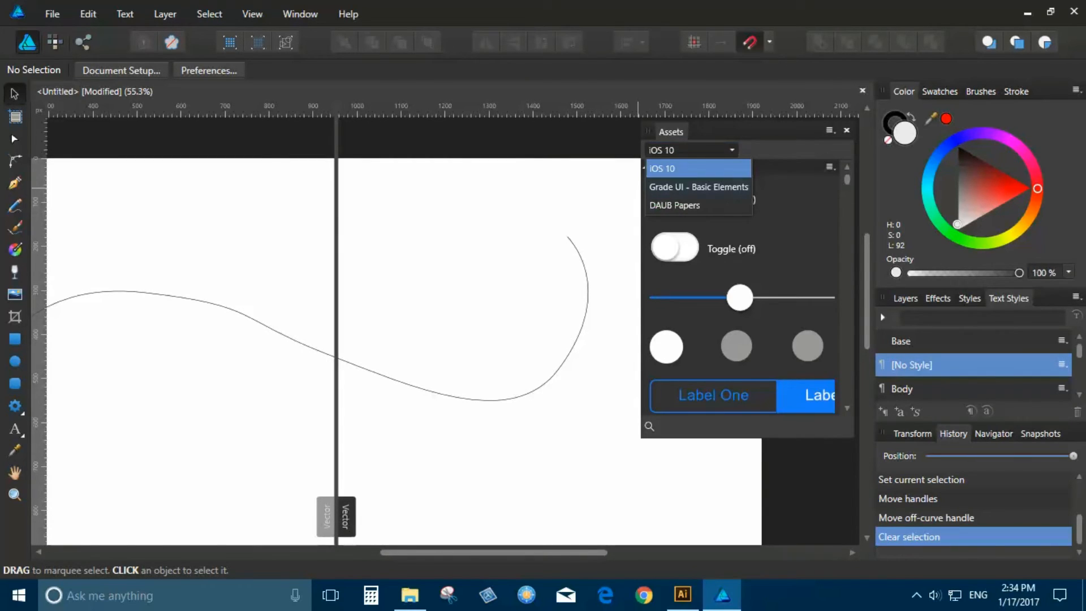
left_click(702, 167)
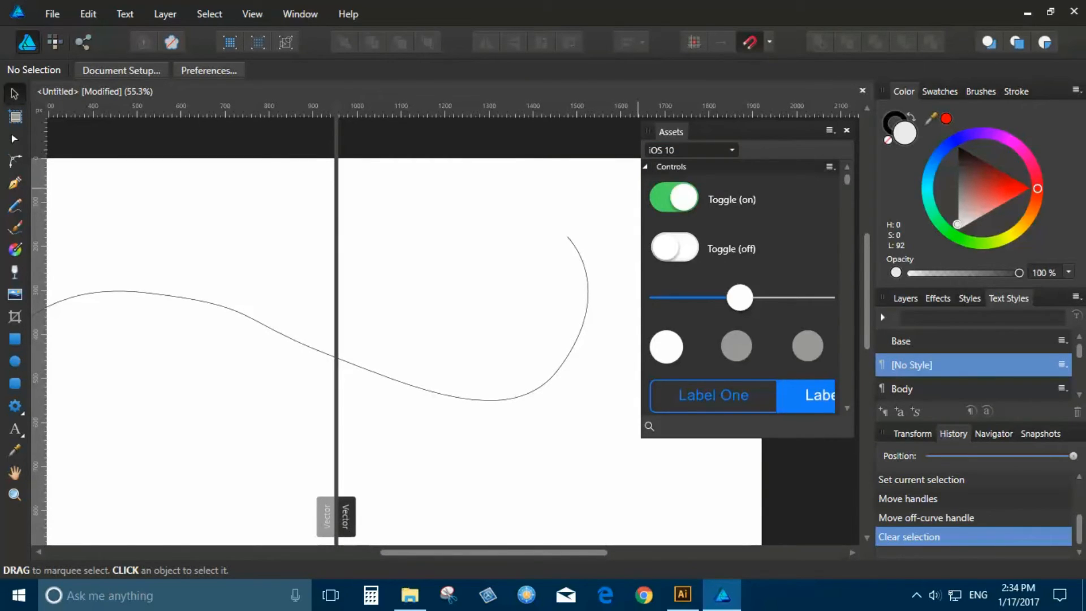
scroll(741, 287, "down", 2)
scroll(741, 287, "up", 2)
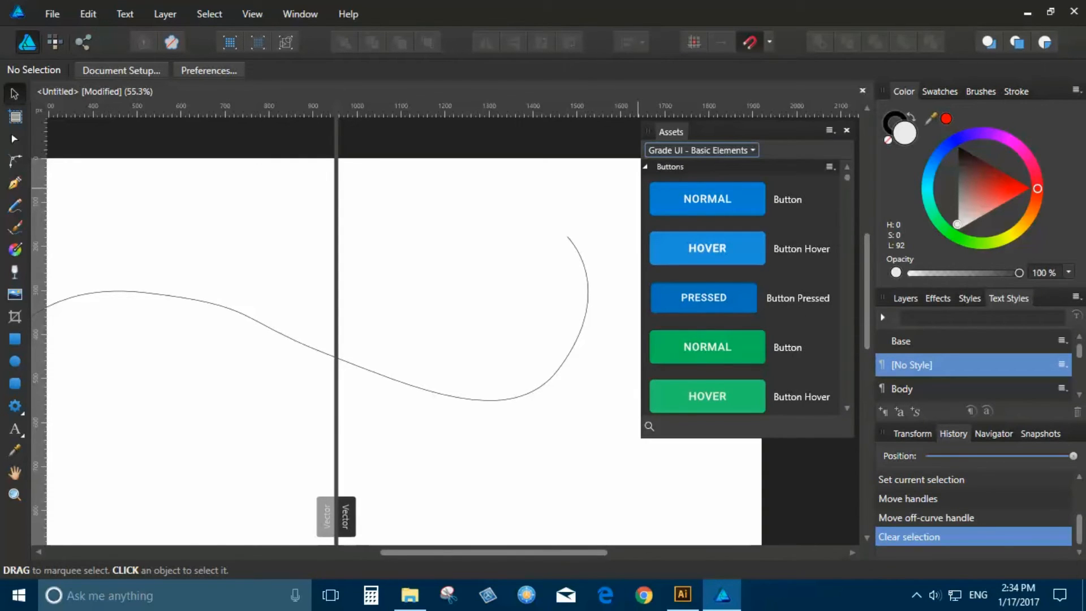
Step: Place the white Grade UI Kit input field with the text cursor above the curve and enlarge it to about 480 by 150 px
scroll(741, 287, "down", 20)
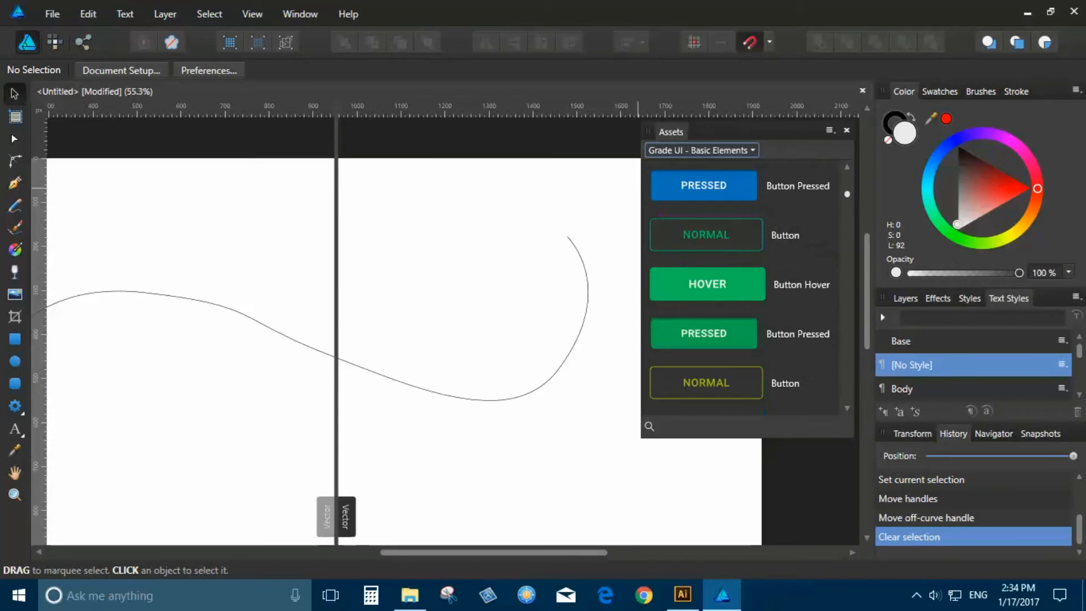
scroll(741, 287, "down", 7)
scroll(741, 287, "down", 6)
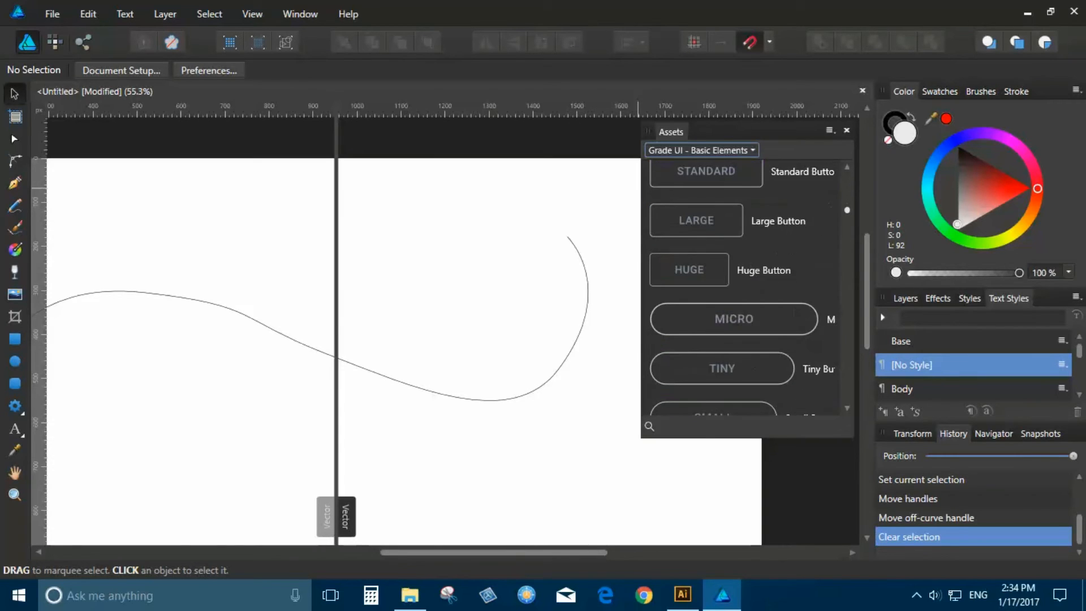
scroll(741, 287, "down", 8)
scroll(741, 287, "up", 6)
scroll(742, 287, "down", 4)
scroll(741, 288, "down", 4)
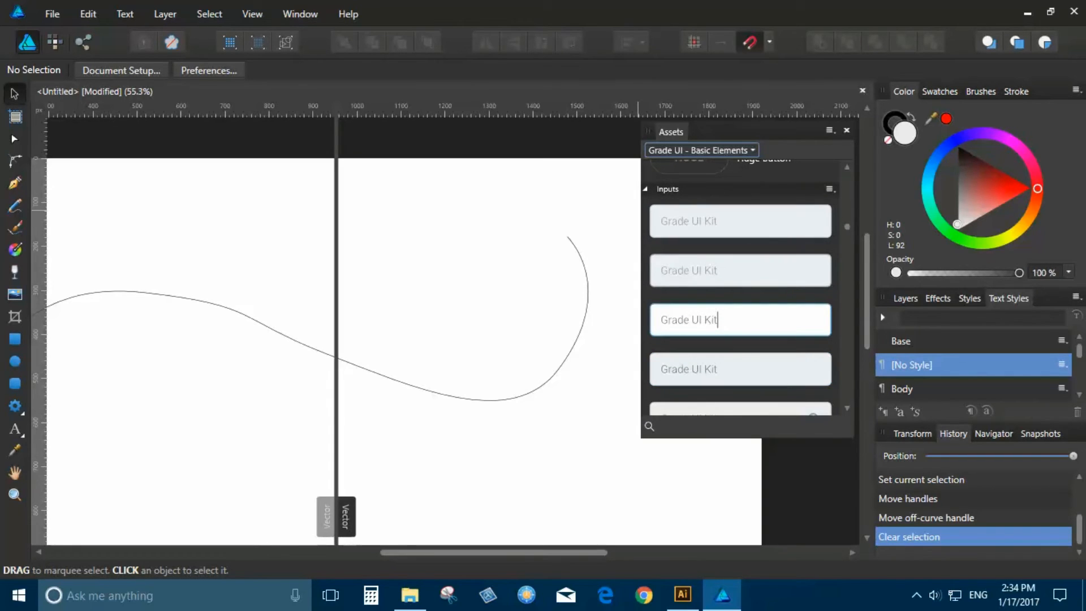
left_click(717, 320)
left_click_drag(717, 319, 372, 257)
left_click_drag(442, 248, 542, 201)
Step: Return the asset library to iOS 10 and place the Light keyboard on the page below the input field
left_click(702, 151)
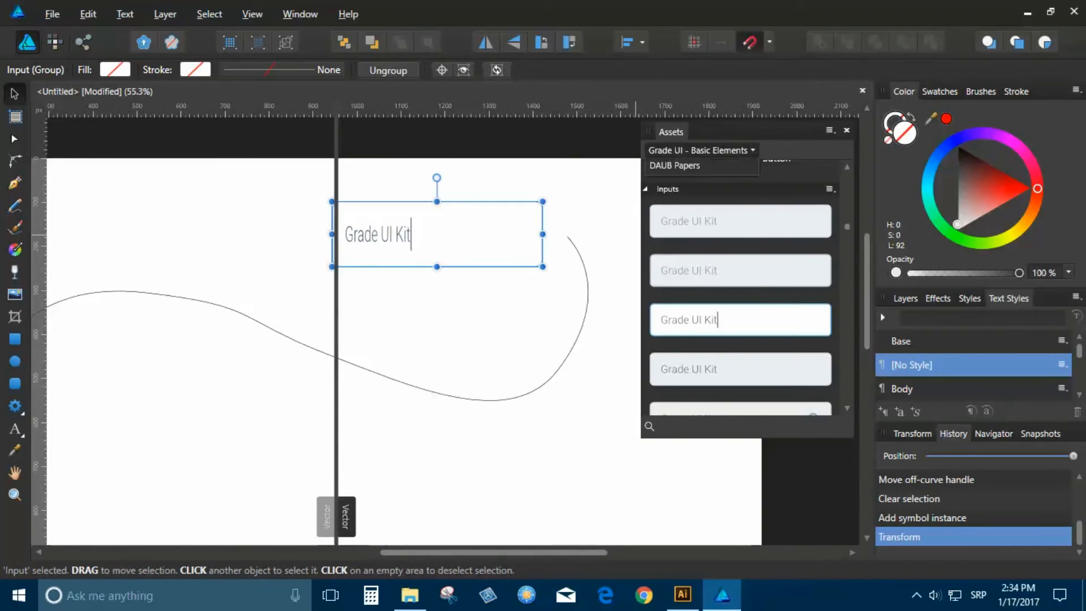
left_click(675, 169)
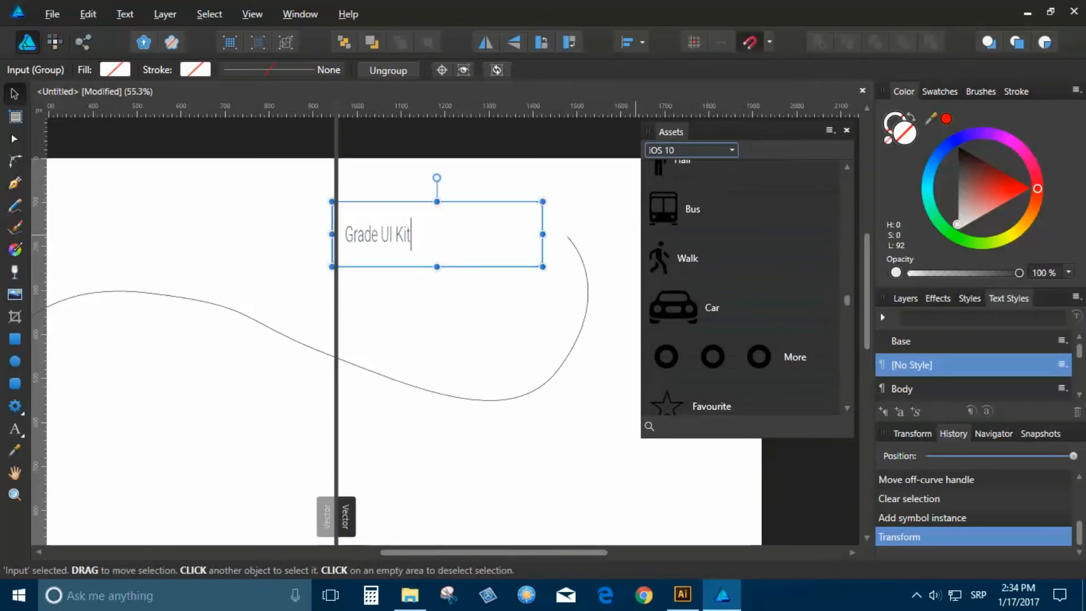
scroll(744, 288, "down", 10)
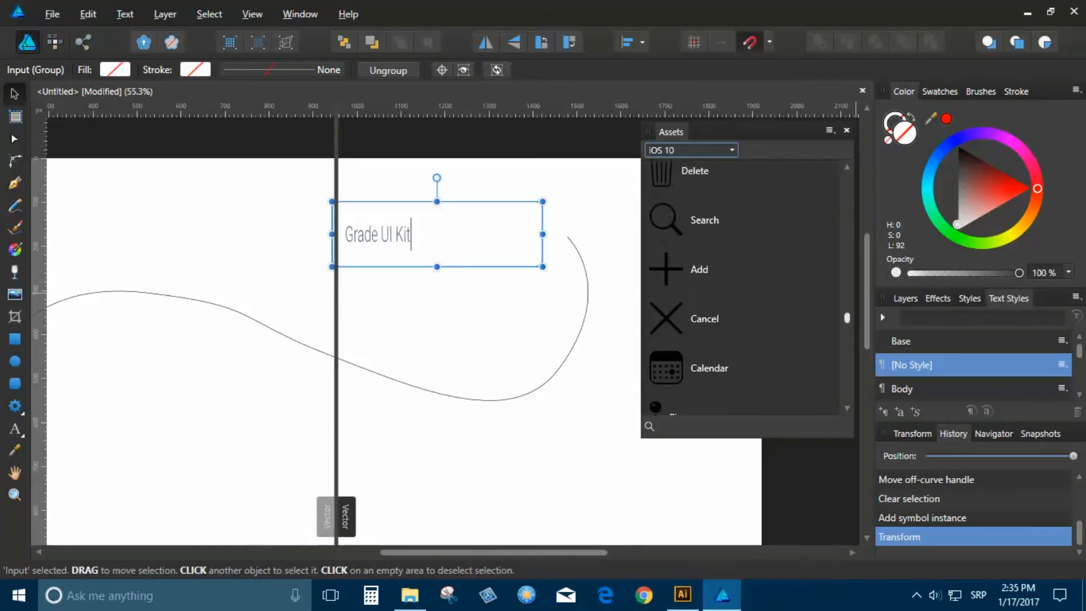
scroll(741, 288, "down", 5)
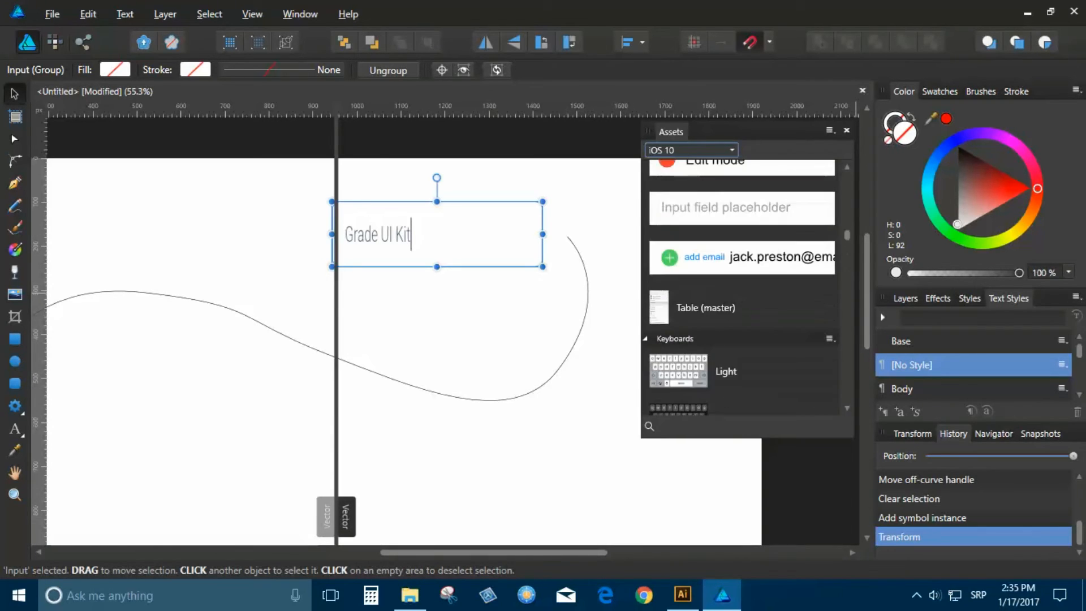
left_click_drag(679, 333, 317, 414)
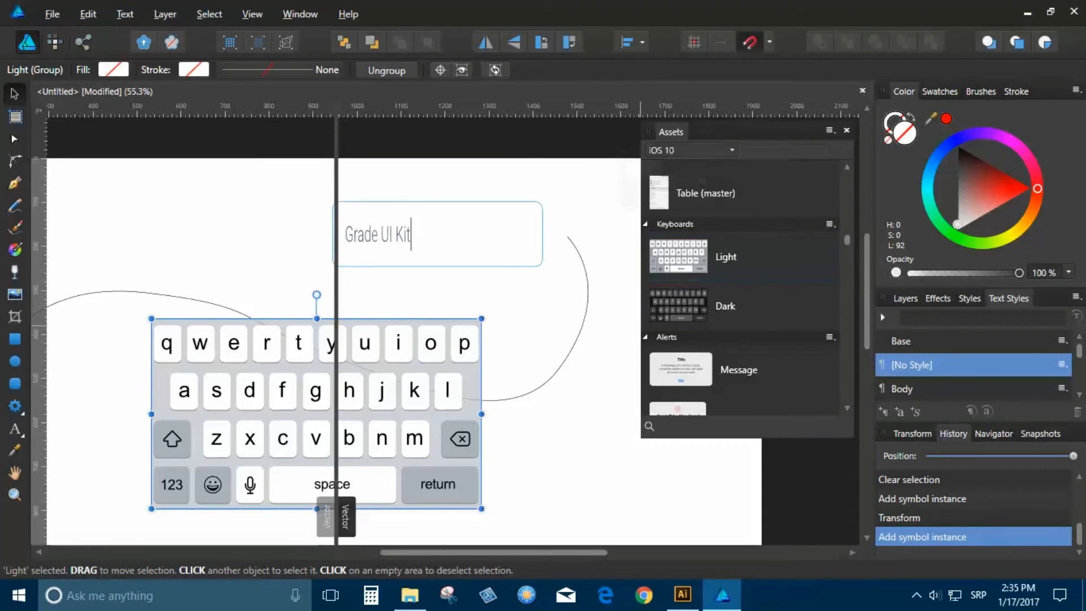
Step: Look over the iOS 10 assets around the keyboards and close the Assets library
scroll(701, 290, "up", 1)
scroll(701, 290, "down", 2)
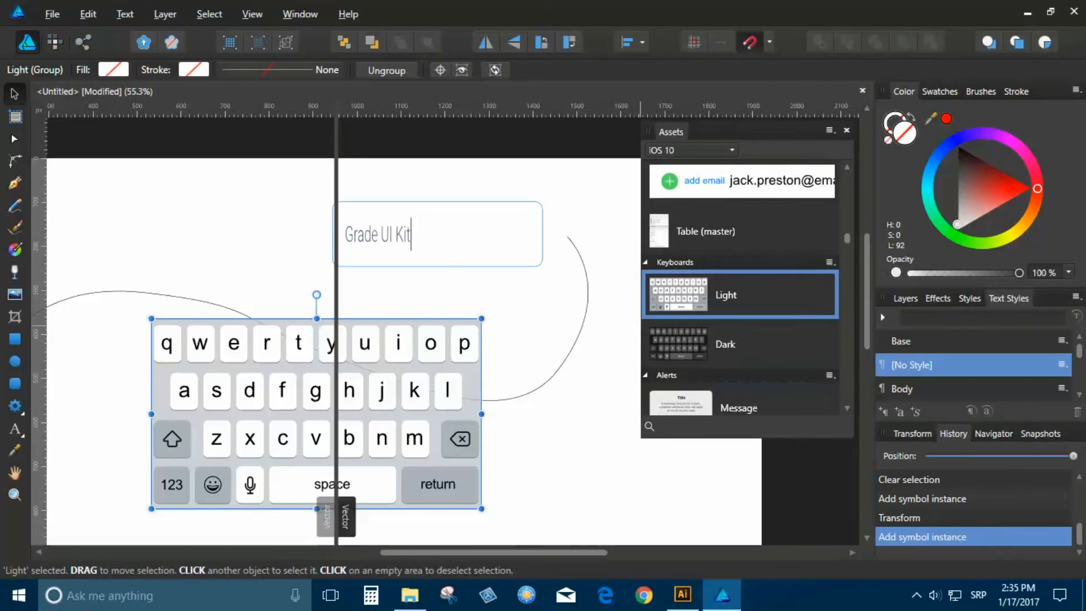
scroll(486, 370, "down", 2)
scroll(488, 370, "down", 1)
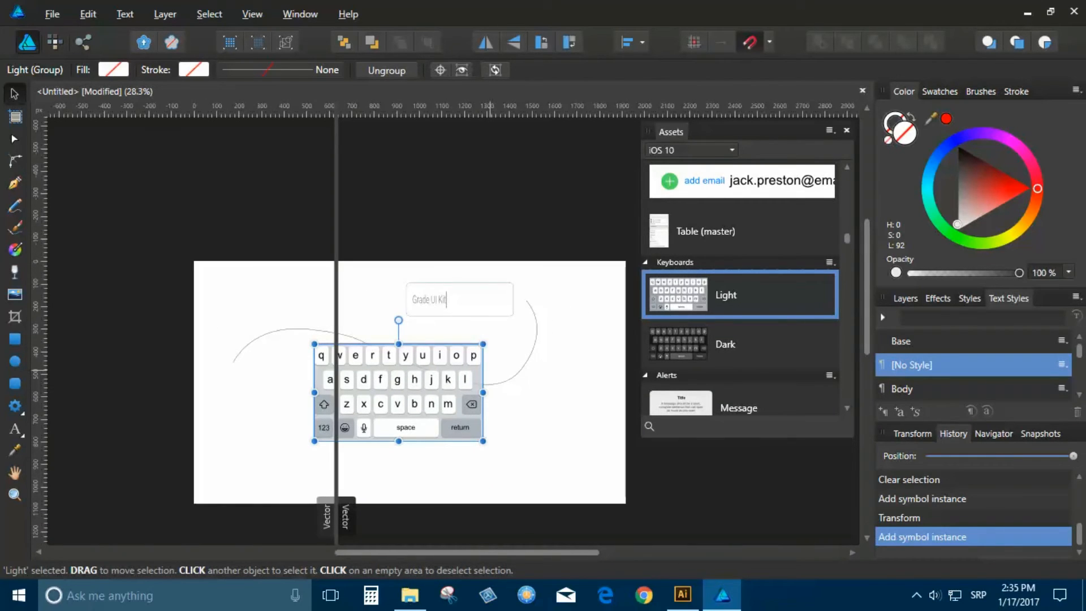
scroll(741, 283, "up", 3)
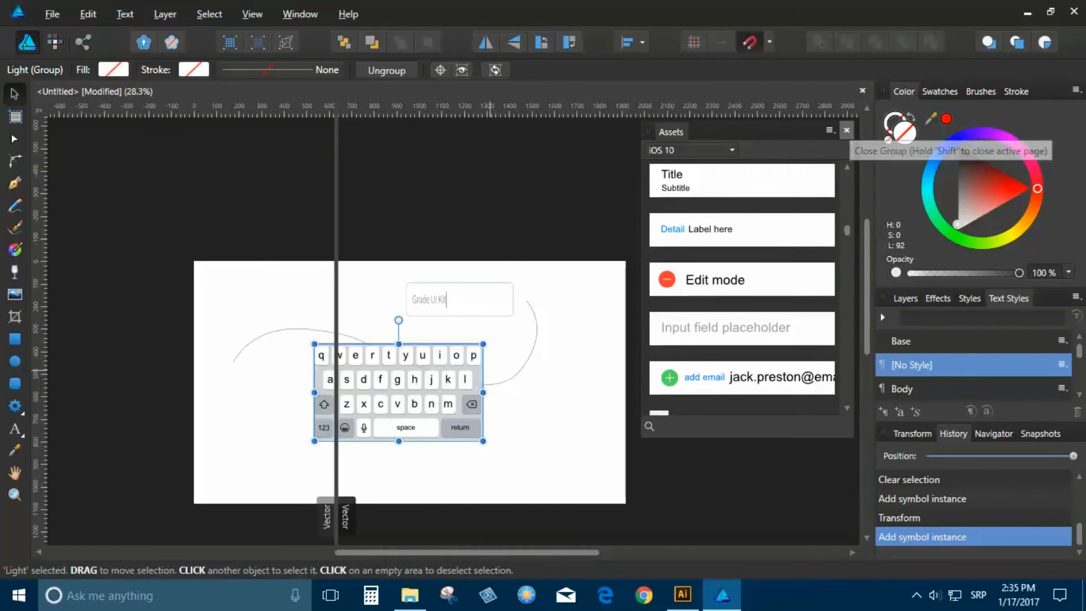
left_click(847, 131)
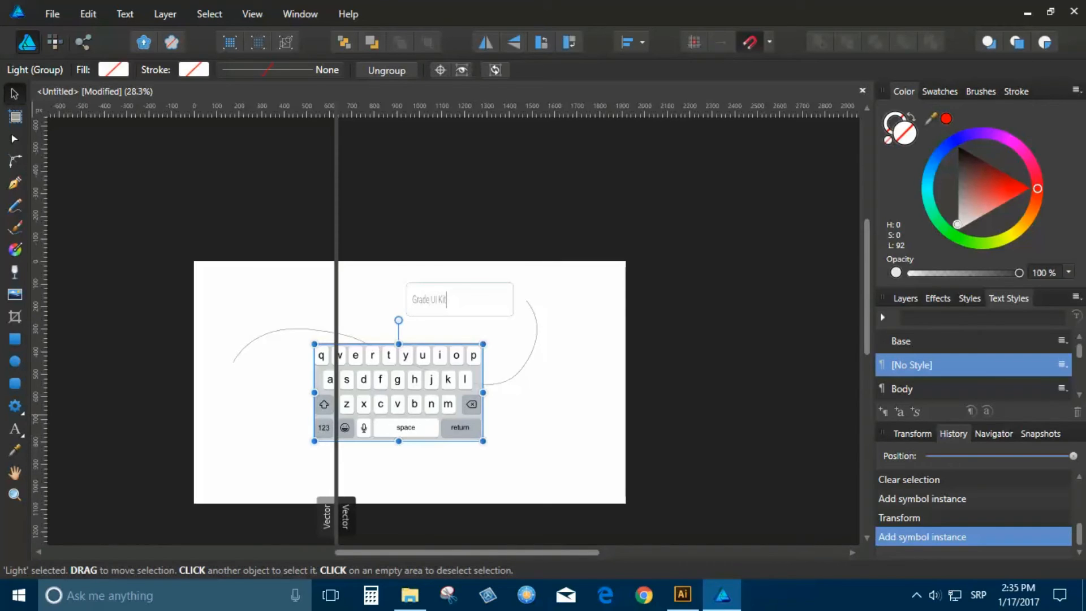
Step: Draw a heart about 230 px wide near the page's upper-left corner and set its spread to 19 %
left_click(15, 407)
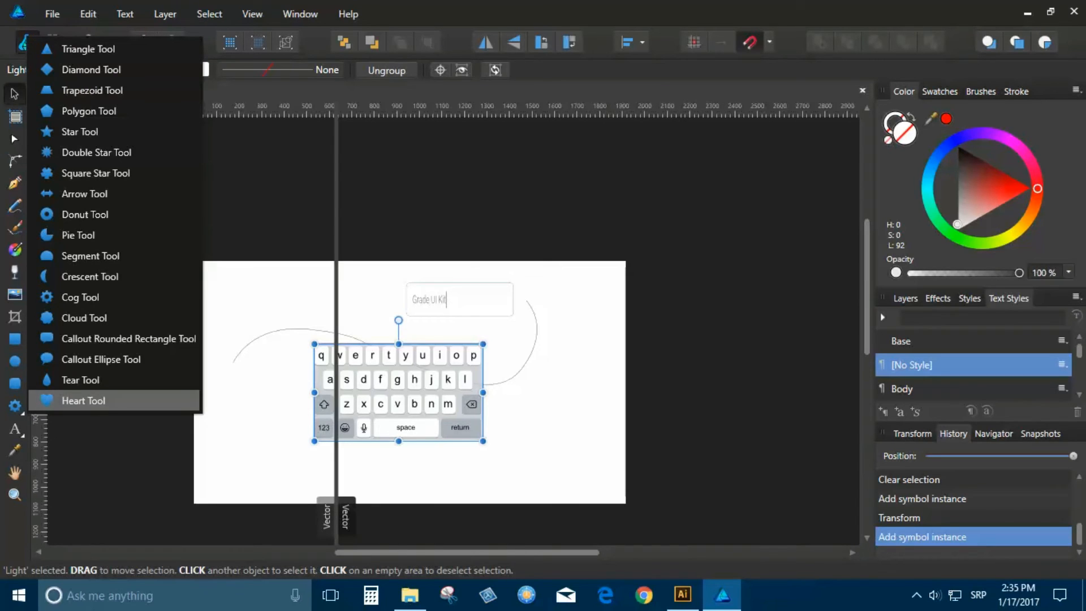
left_click(83, 400)
scroll(229, 345, "up", 2)
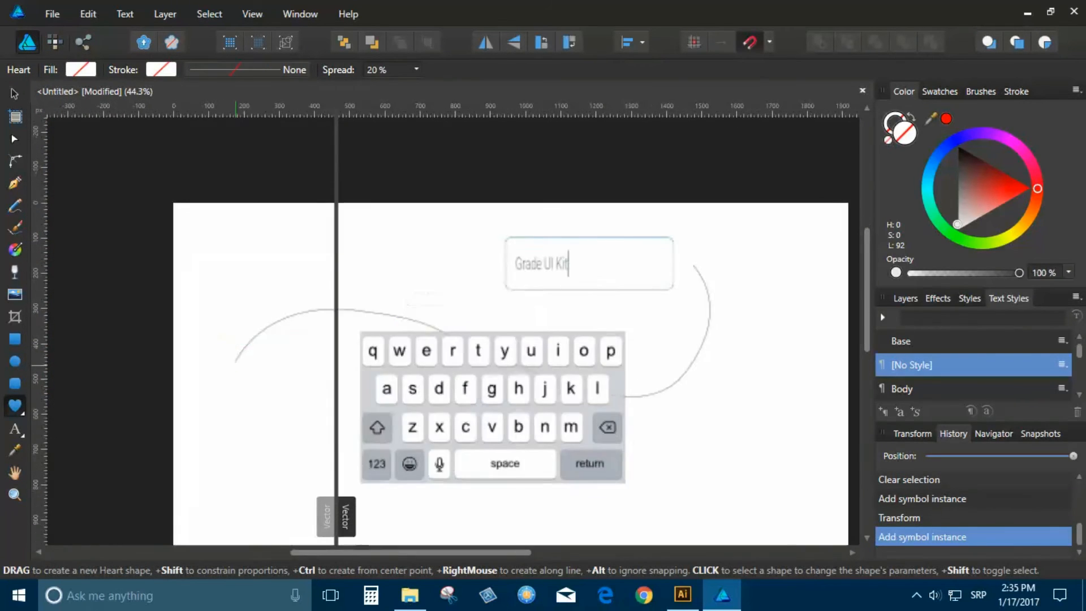
scroll(226, 369, "up", 1)
left_click_drag(188, 232, 294, 316)
scroll(238, 223, "up", 3)
left_click_drag(243, 232, 243, 229)
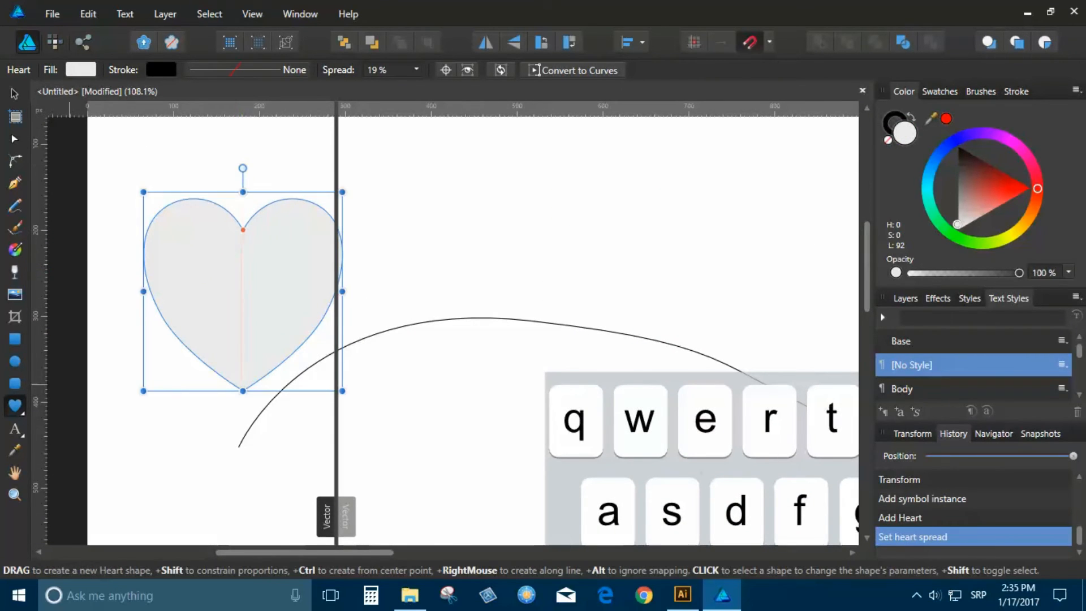
Step: Draw a star about 177 px wide beside the heart, above the curve, and set its point count to 9
left_click(15, 406)
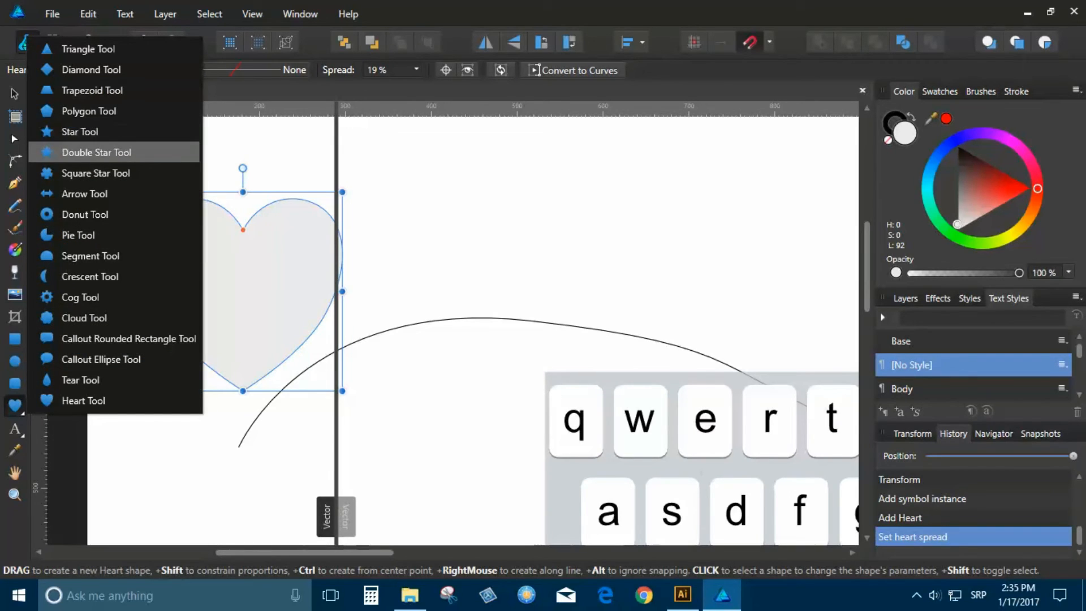
left_click(79, 132)
left_click_drag(403, 141, 555, 294)
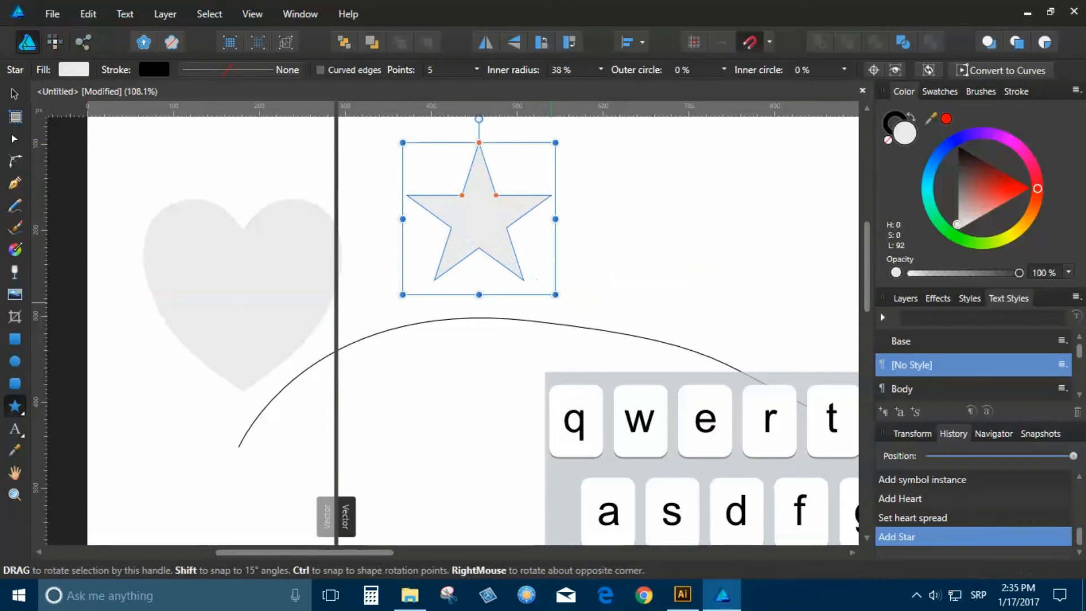
left_click(477, 70)
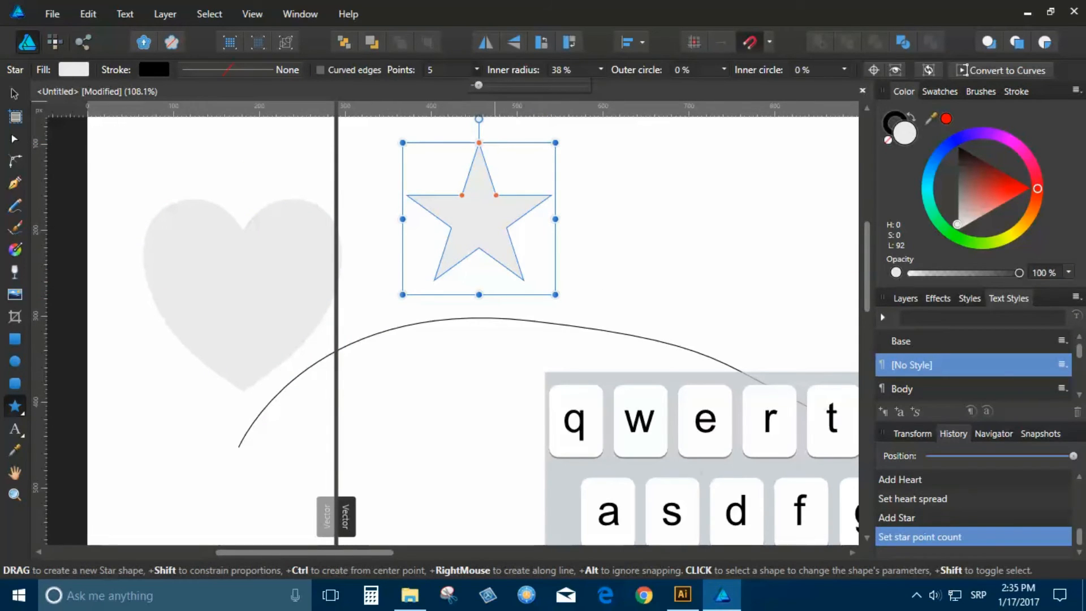
left_click_drag(478, 86, 488, 85)
Step: Reduce the star's inner radius to 30 % and round its tips with a 25 % outer circle
scroll(494, 172, "up", 3)
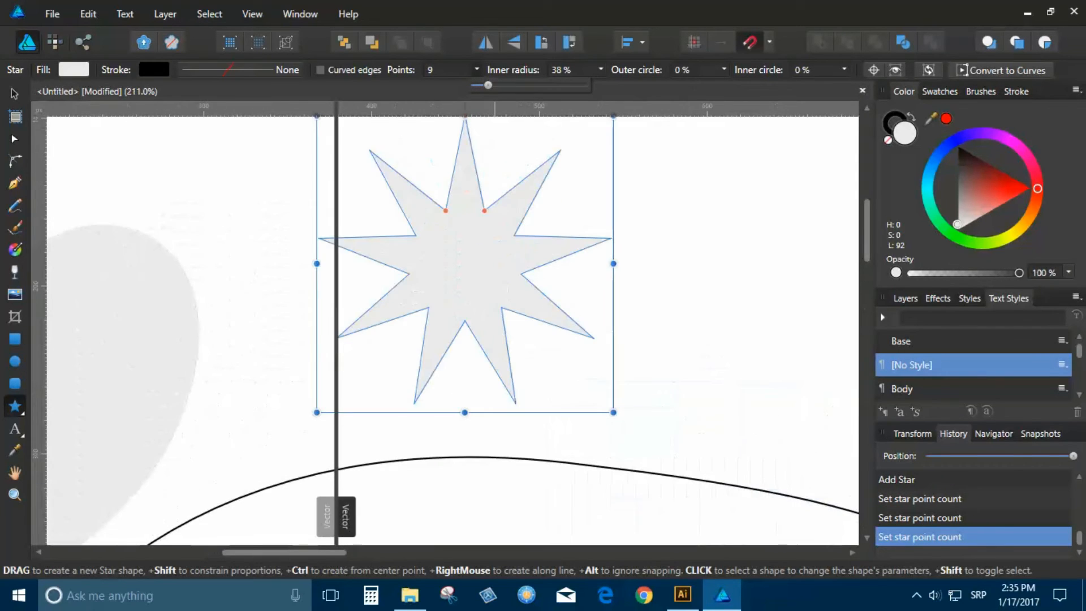
scroll(471, 232, "up", 2)
scroll(473, 251, "down", 2)
left_click_drag(486, 218, 477, 239)
left_click_drag(465, 123, 466, 132)
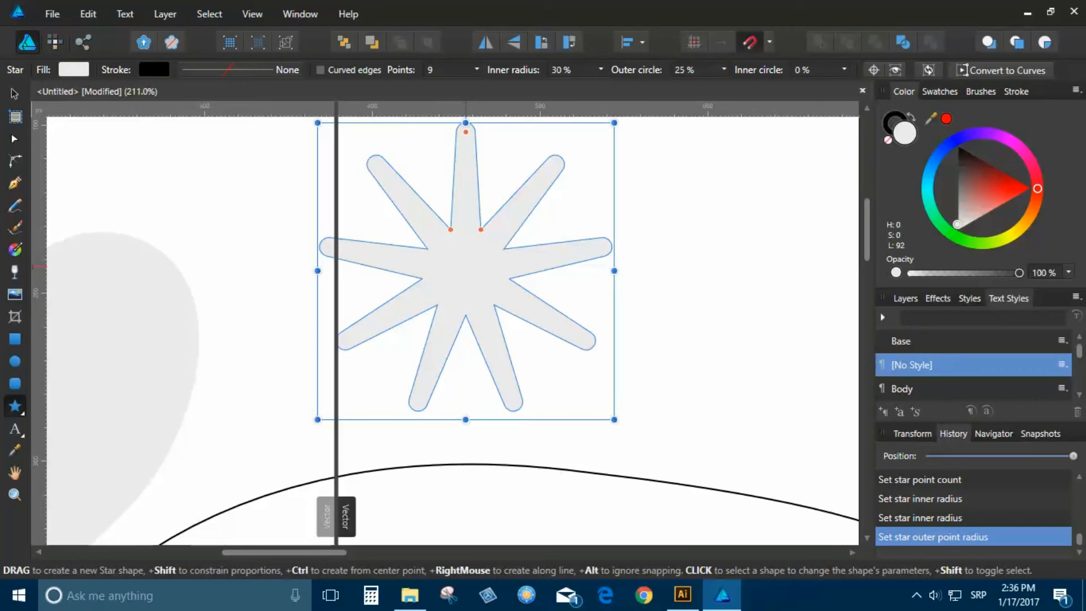
key("v")
scroll(398, 351, "down", 5)
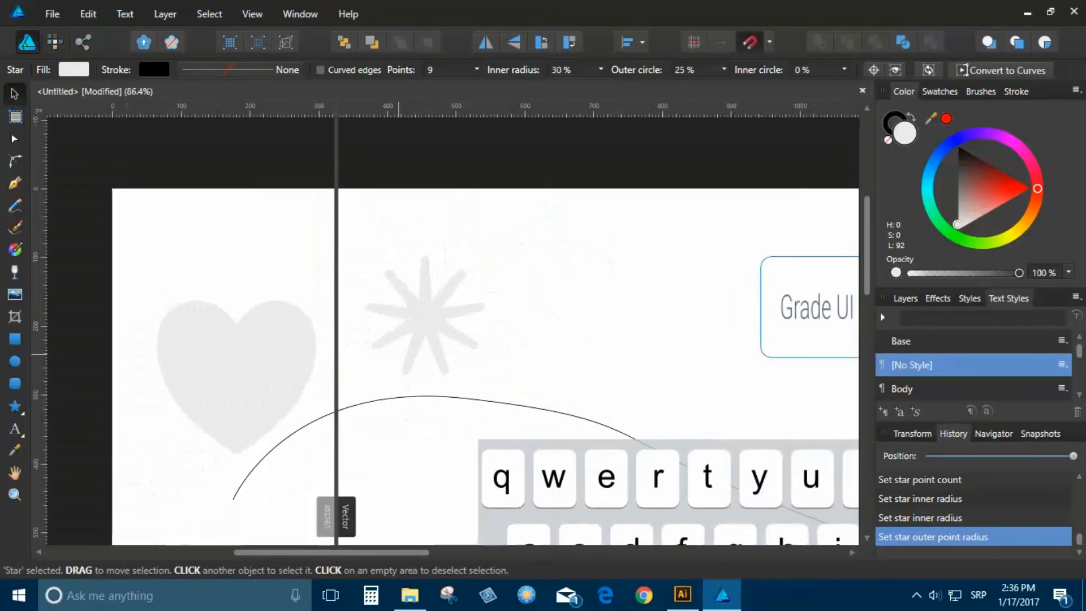
scroll(339, 340, "down", 3)
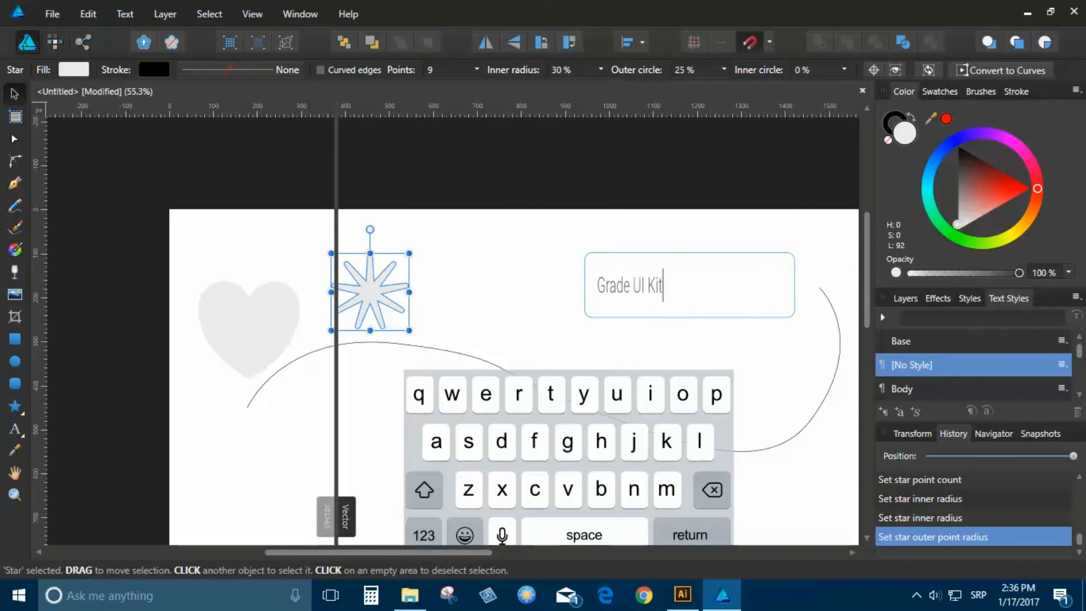
Step: Review the PNG and EPS export settings from the Export persona, then cancel and return to the Designer persona
left_click(83, 42)
left_click(52, 14)
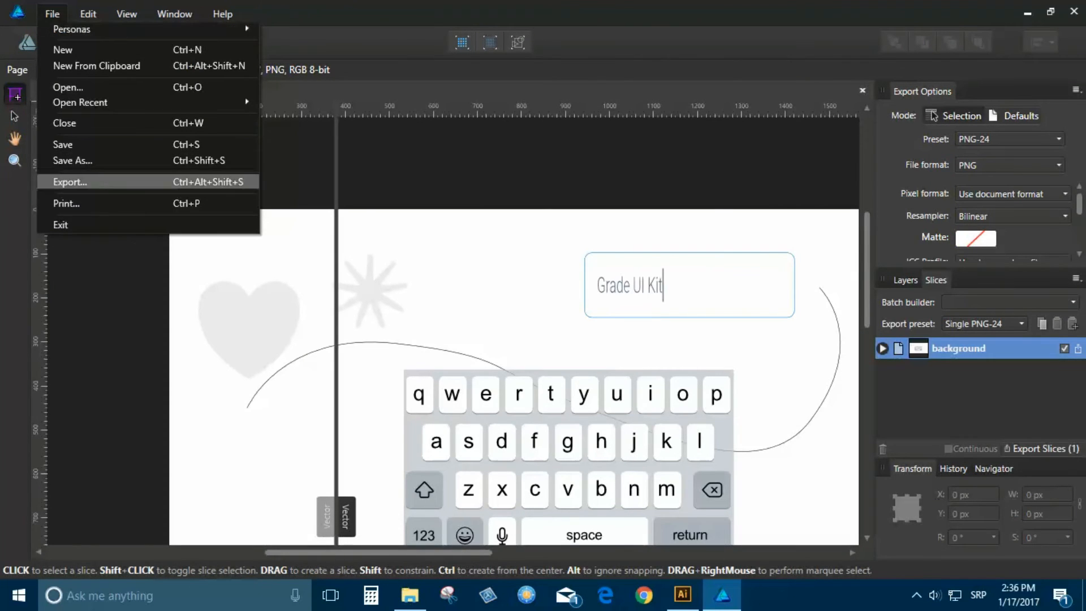
left_click(70, 182)
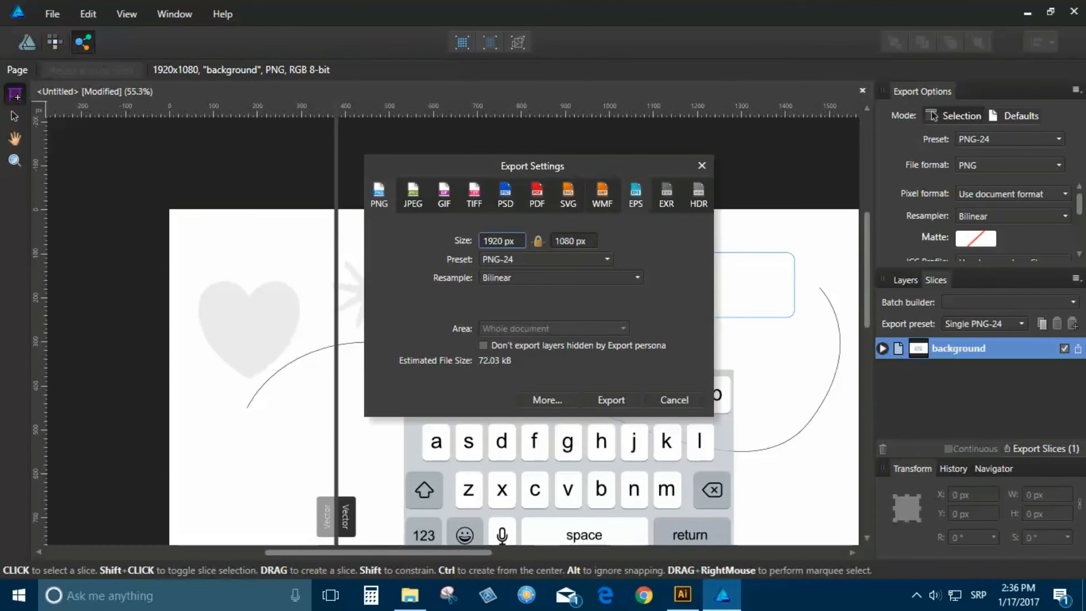
left_click(636, 195)
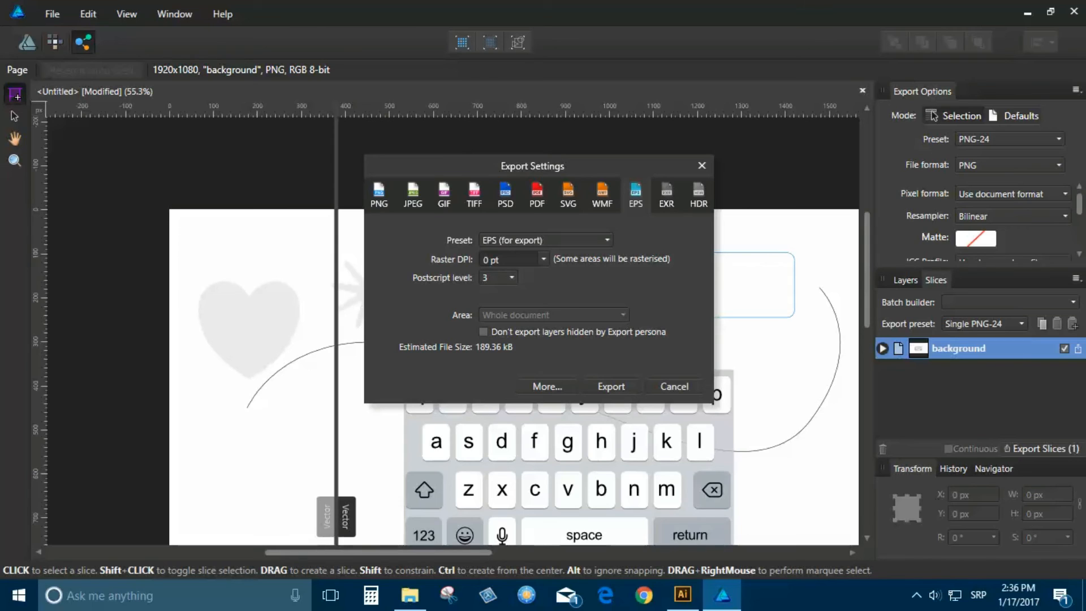
left_click(674, 386)
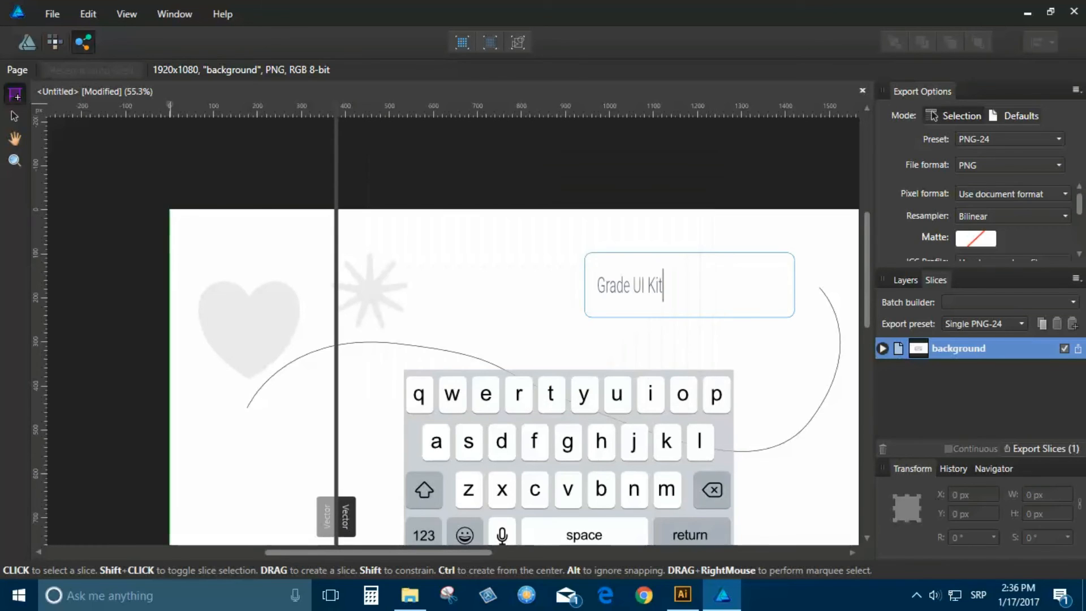
left_click(28, 42)
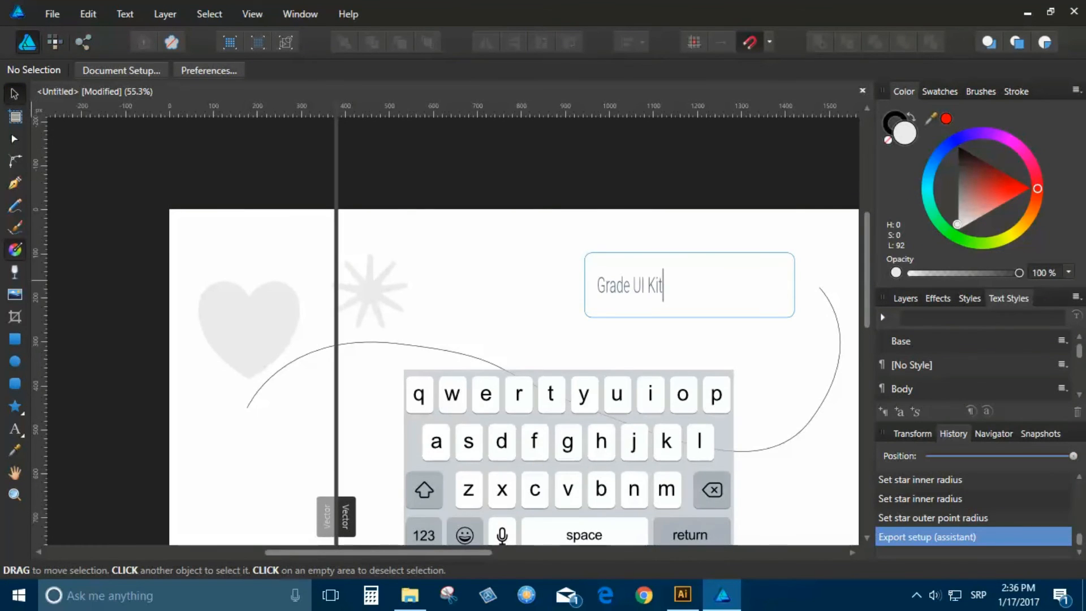
Step: Examine the fill types available for the heart with the Fill tool's context set to Fill
left_click(15, 250)
left_click(79, 70)
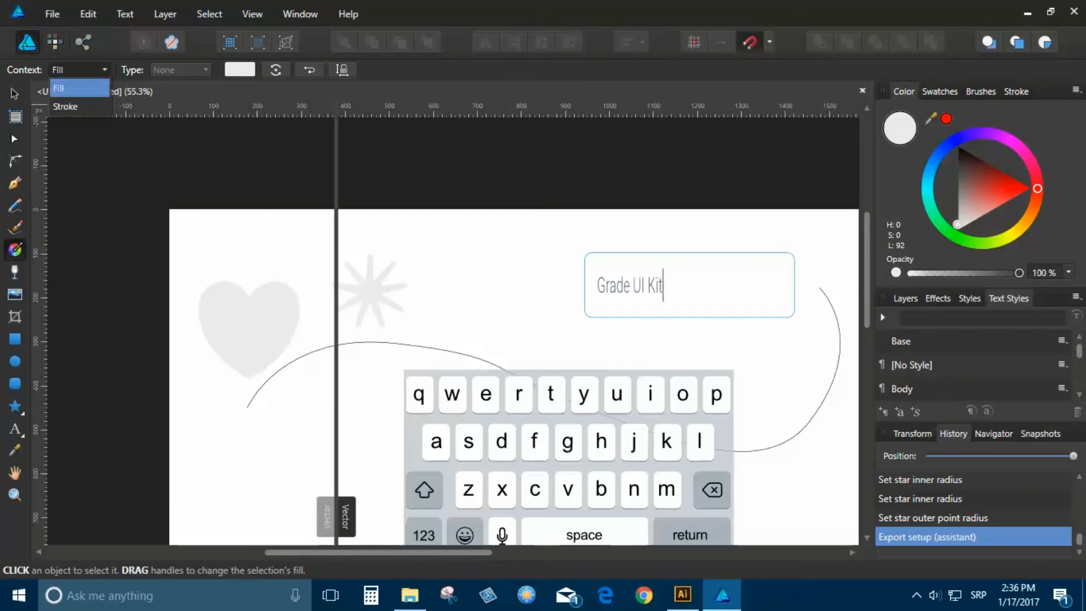
left_click(79, 88)
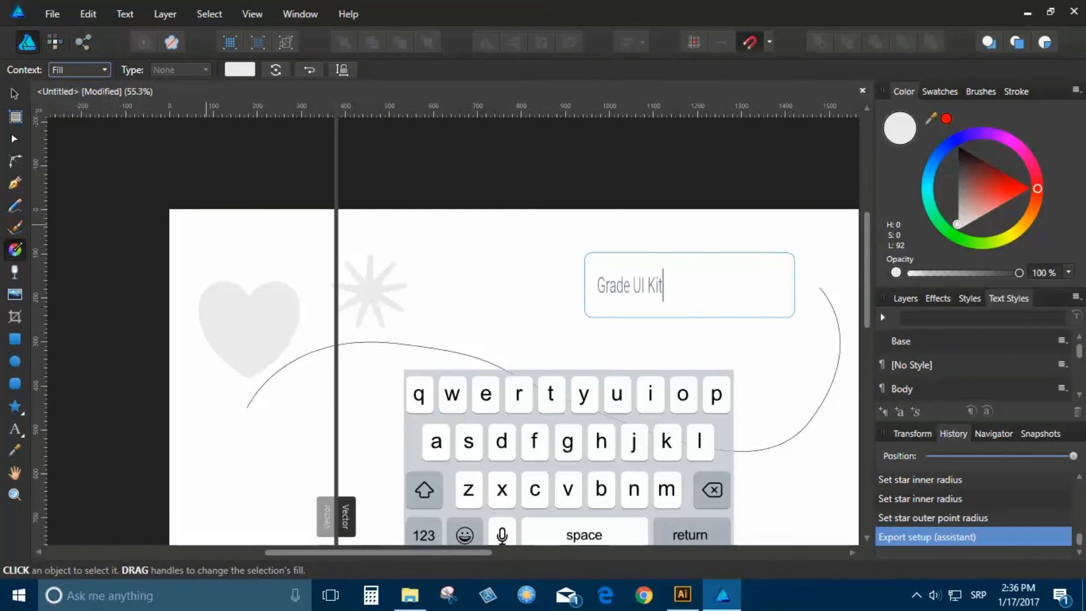
left_click(233, 317)
left_click(180, 69)
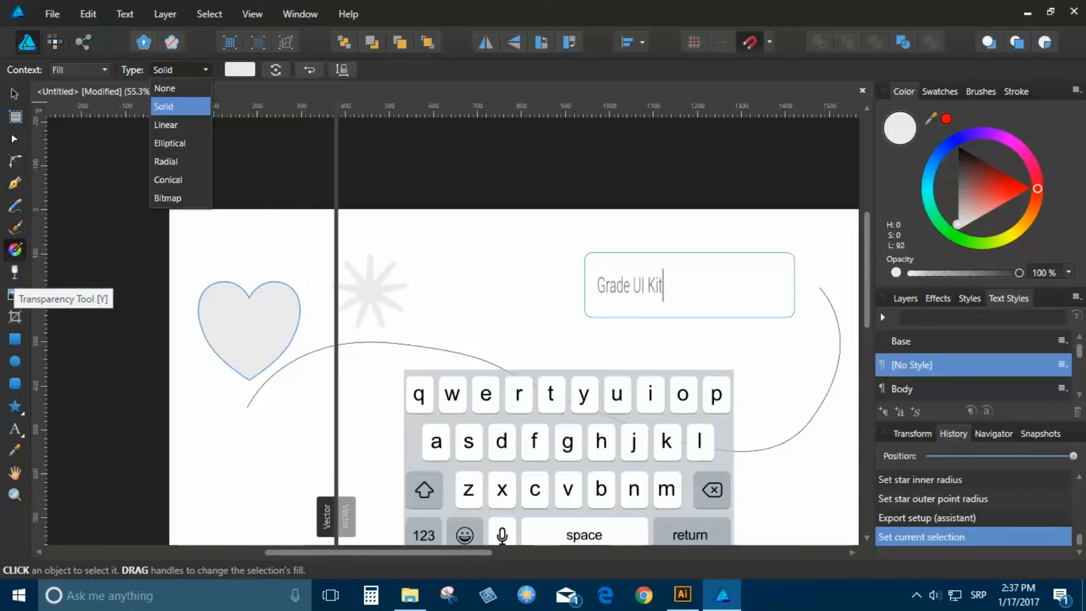
Step: Apply a linear transparency gradient to the heart, running diagonally from near its centre to beyond its upper-right edge
left_click(15, 274)
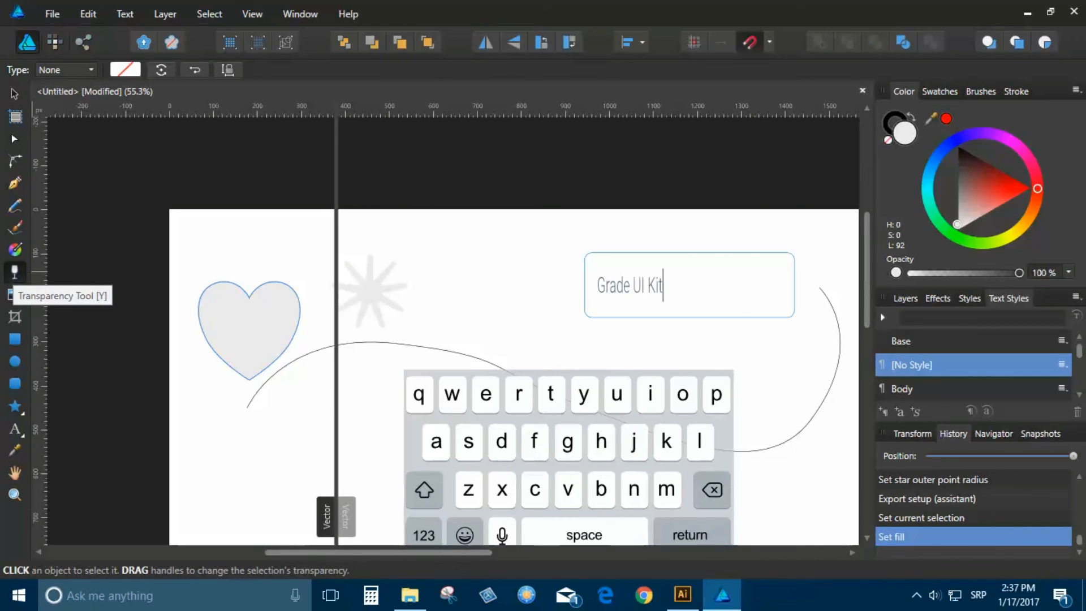
left_click_drag(258, 328, 310, 270)
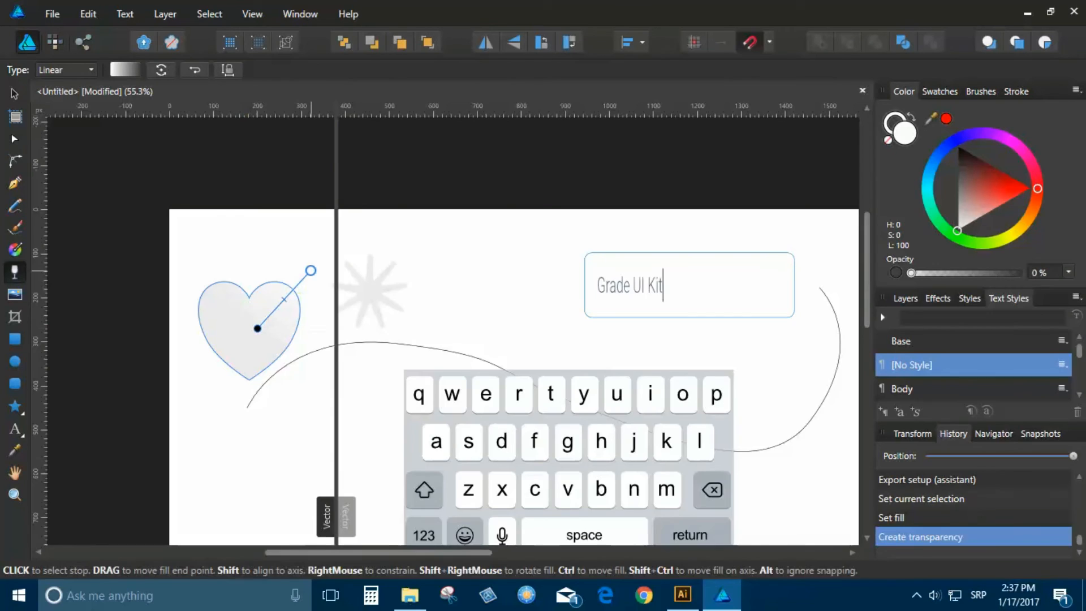
scroll(265, 318, "up", 5)
scroll(292, 310, "down", 2)
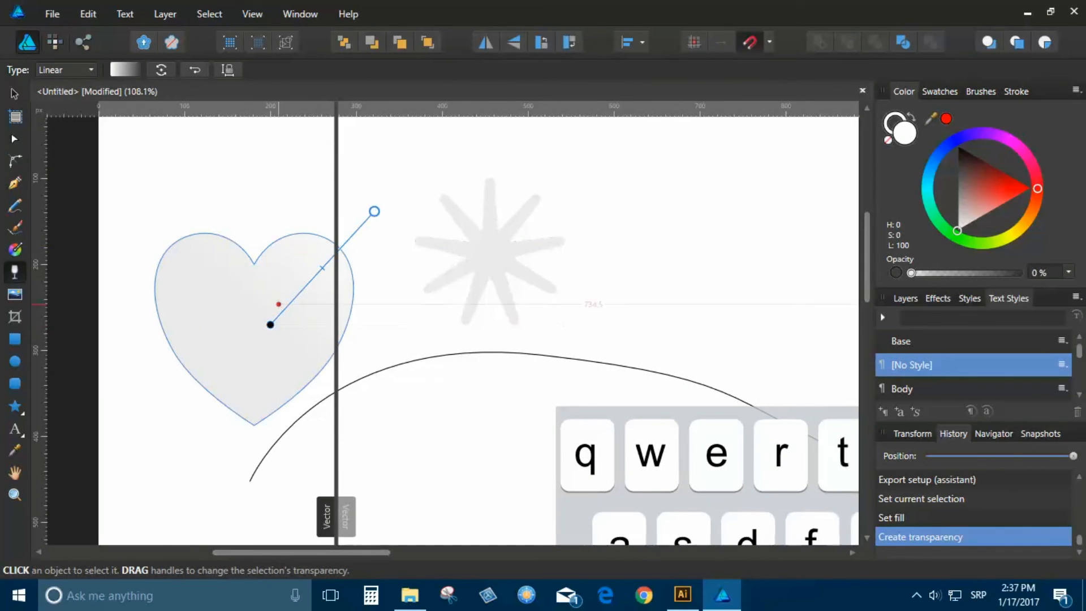
scroll(341, 254, "down", 2)
scroll(328, 270, "up", 2)
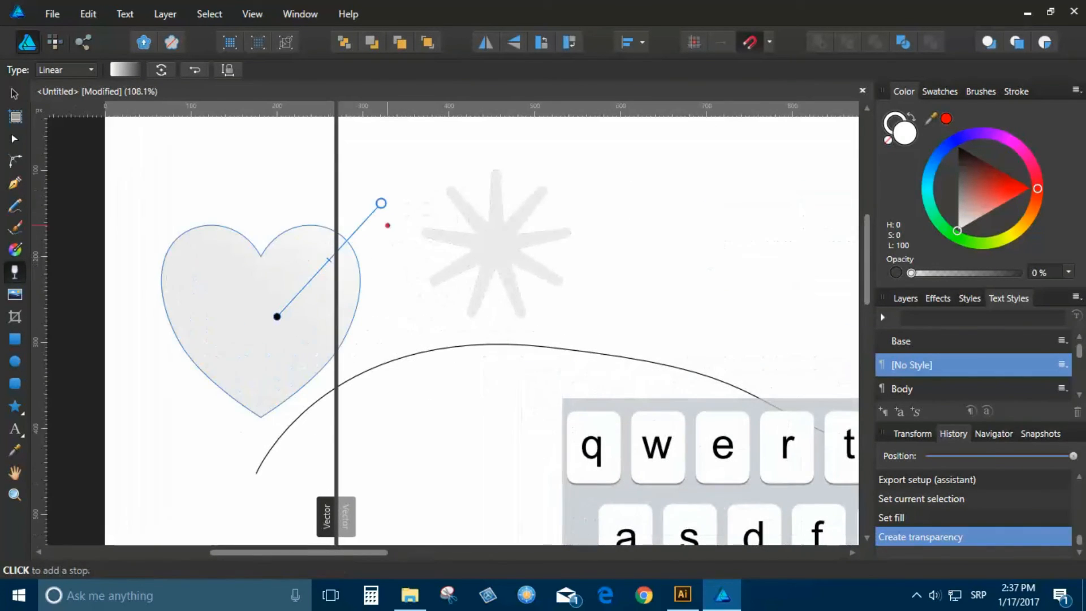
scroll(355, 229, "down", 5)
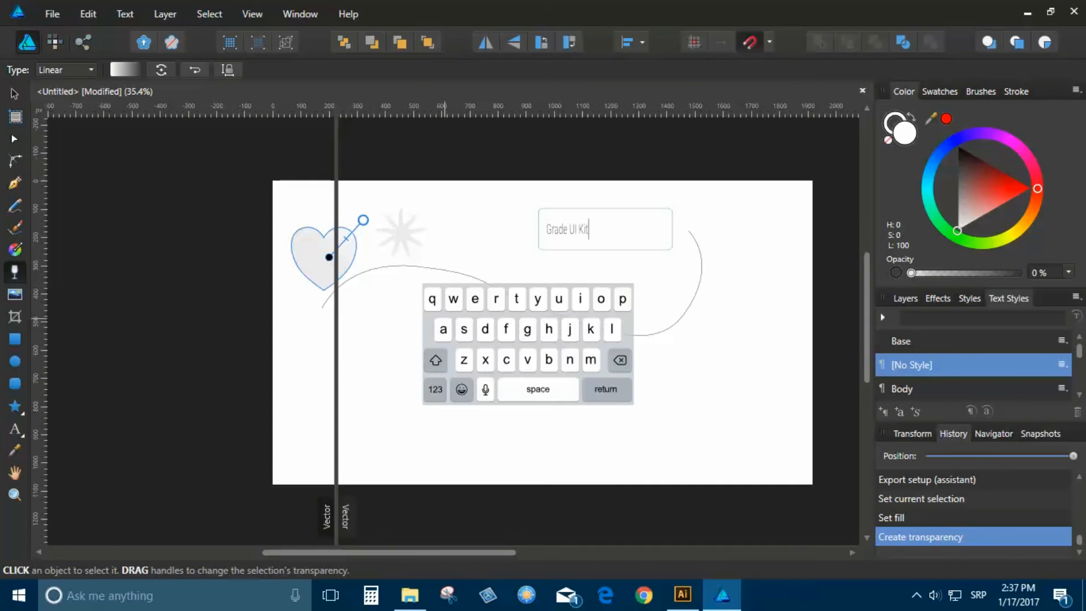
scroll(330, 306, "down", 2)
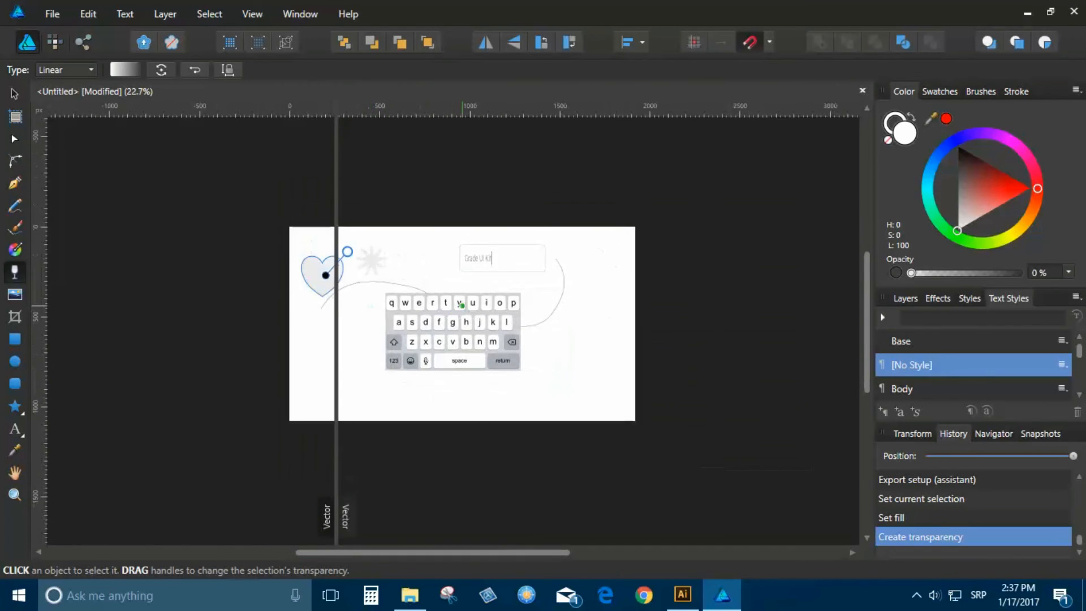
scroll(461, 306, "up", 2)
scroll(461, 306, "up", 1)
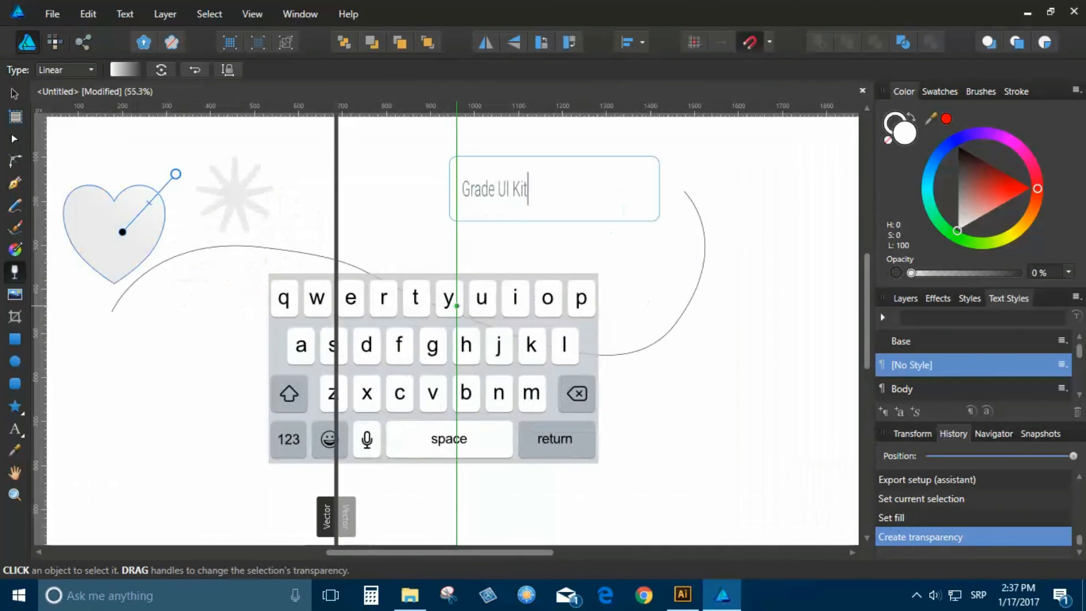
scroll(458, 306, "down", 1)
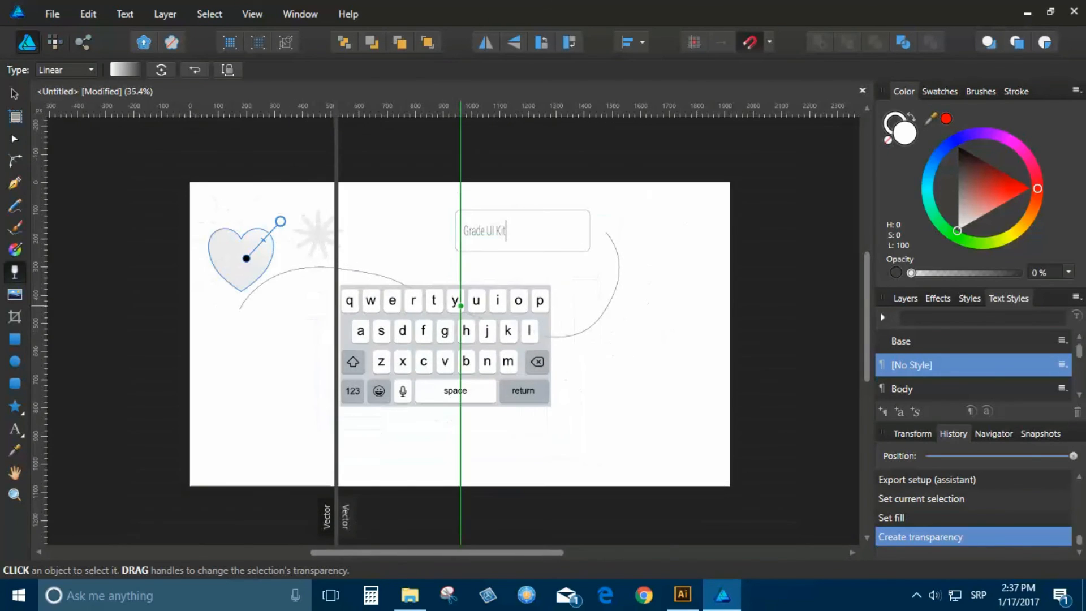
scroll(461, 306, "up", 2)
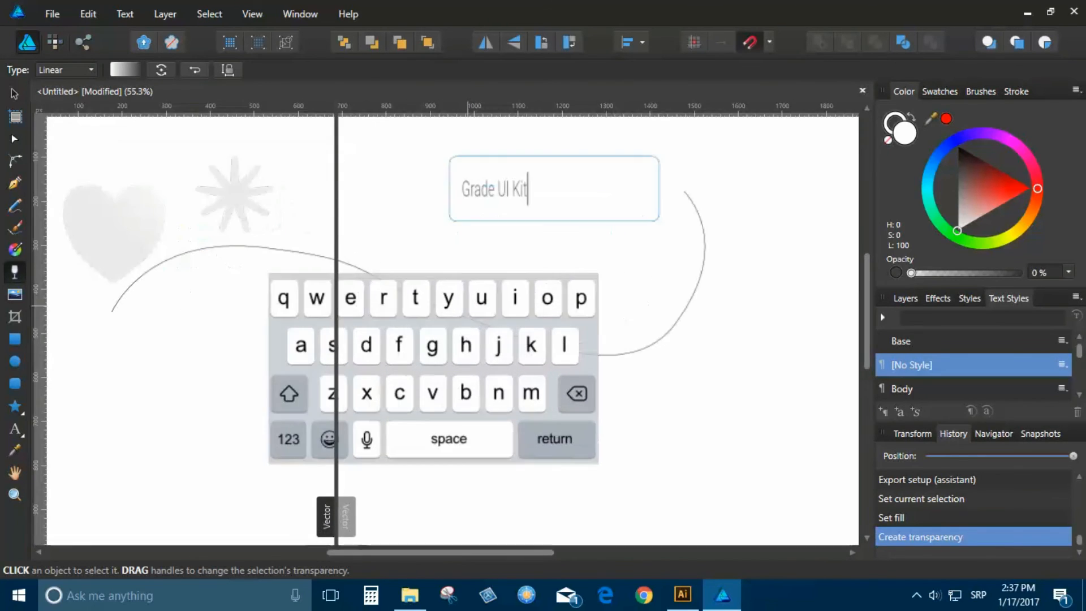
scroll(468, 305, "down", 2)
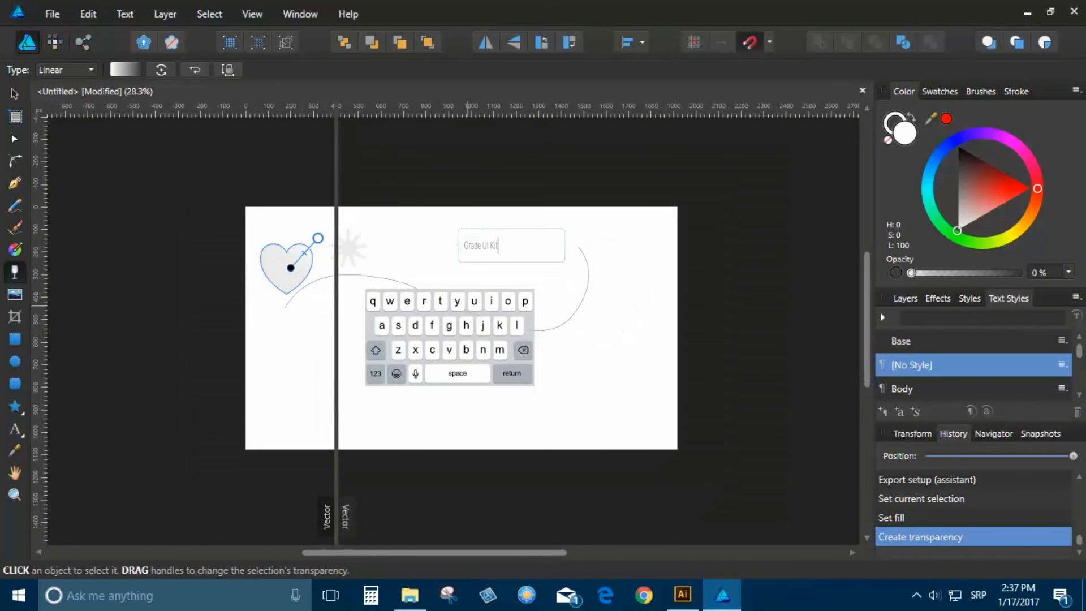
key("v")
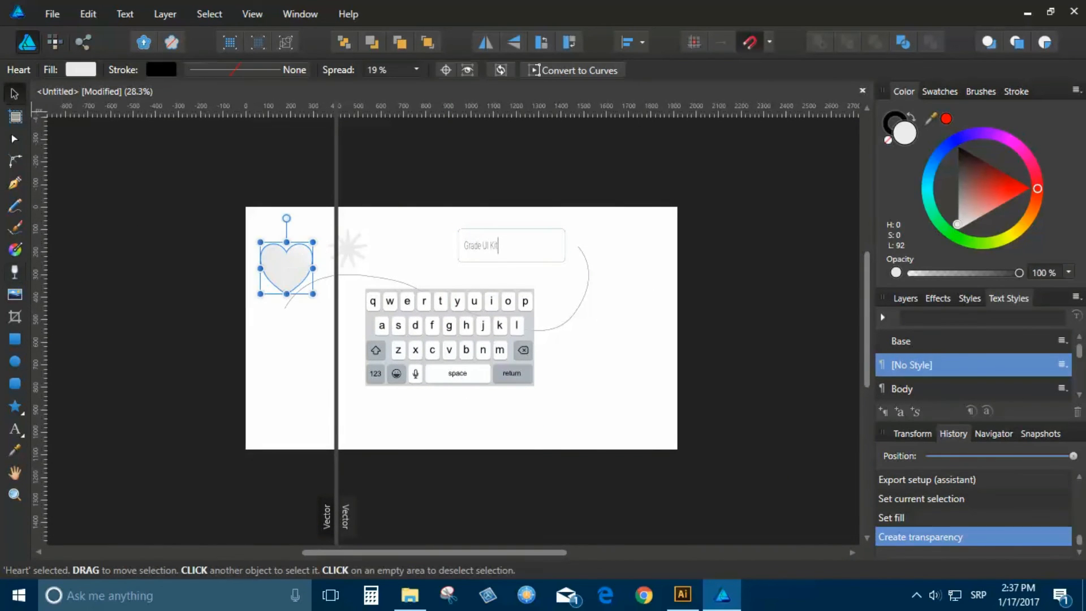
scroll(429, 327, "up", 1)
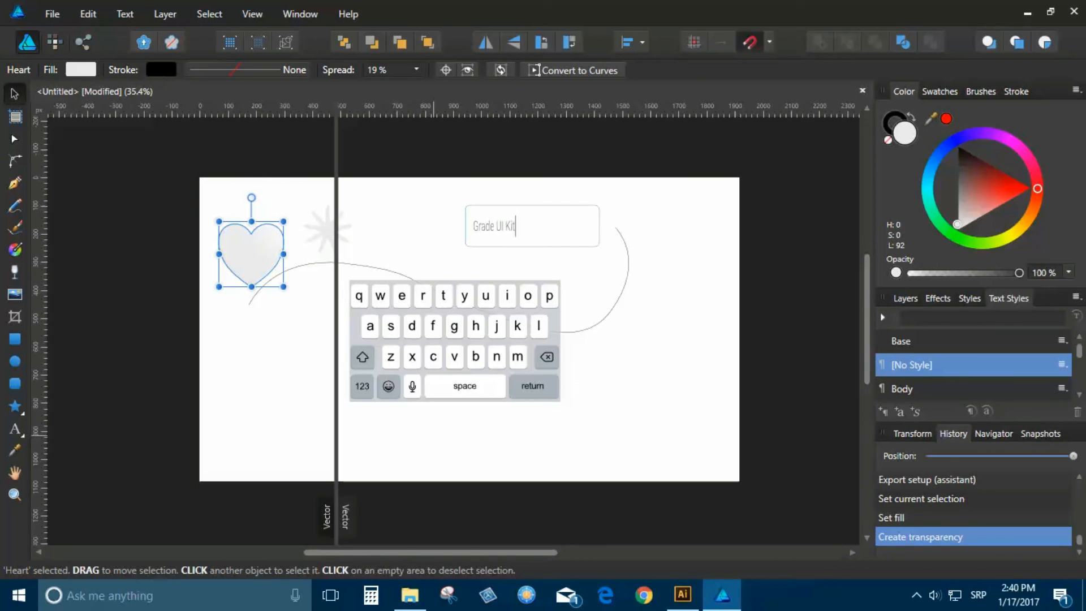
scroll(432, 418, "up", 1)
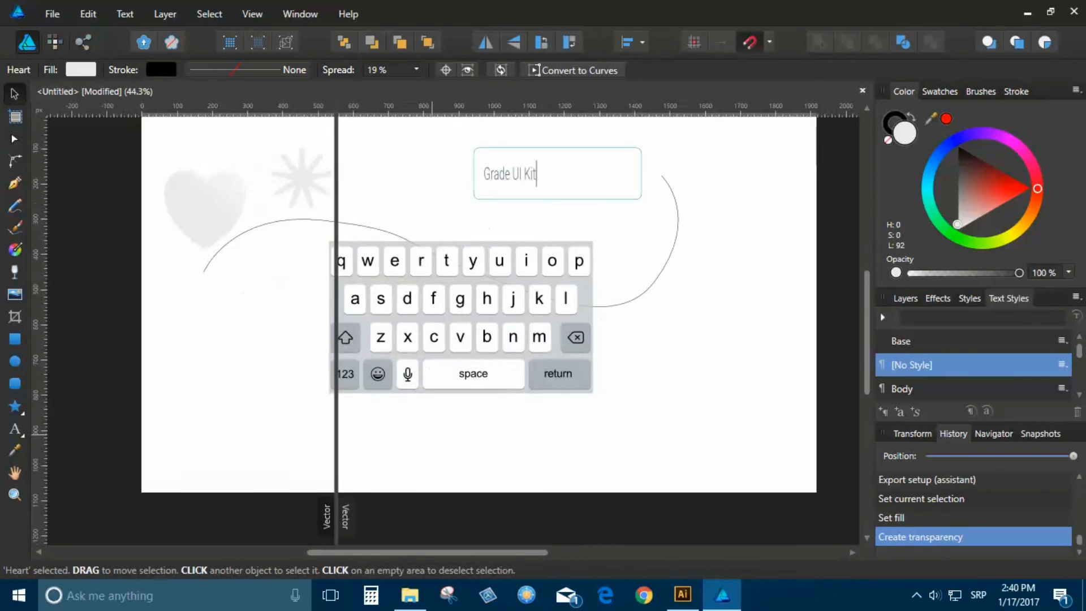